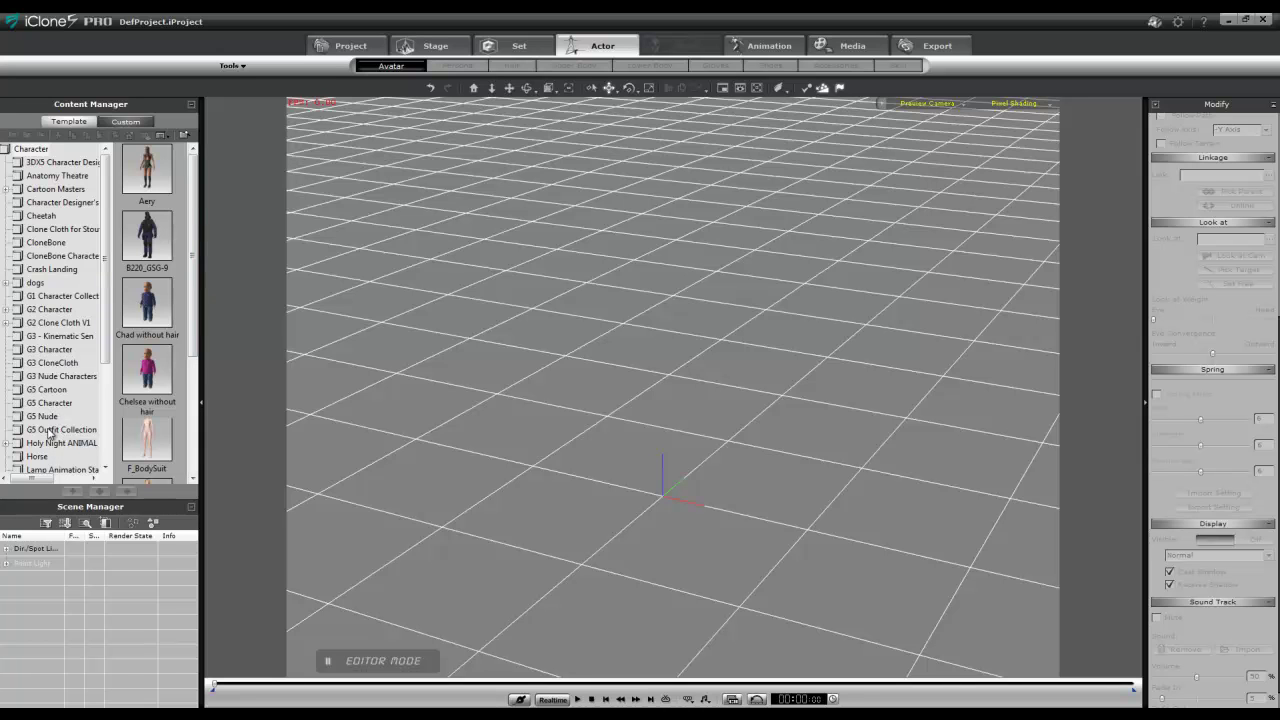
- Load the Chuck_Cypher Wolf 01 character from the G5 Outfit Collection into the scene
click(49, 432)
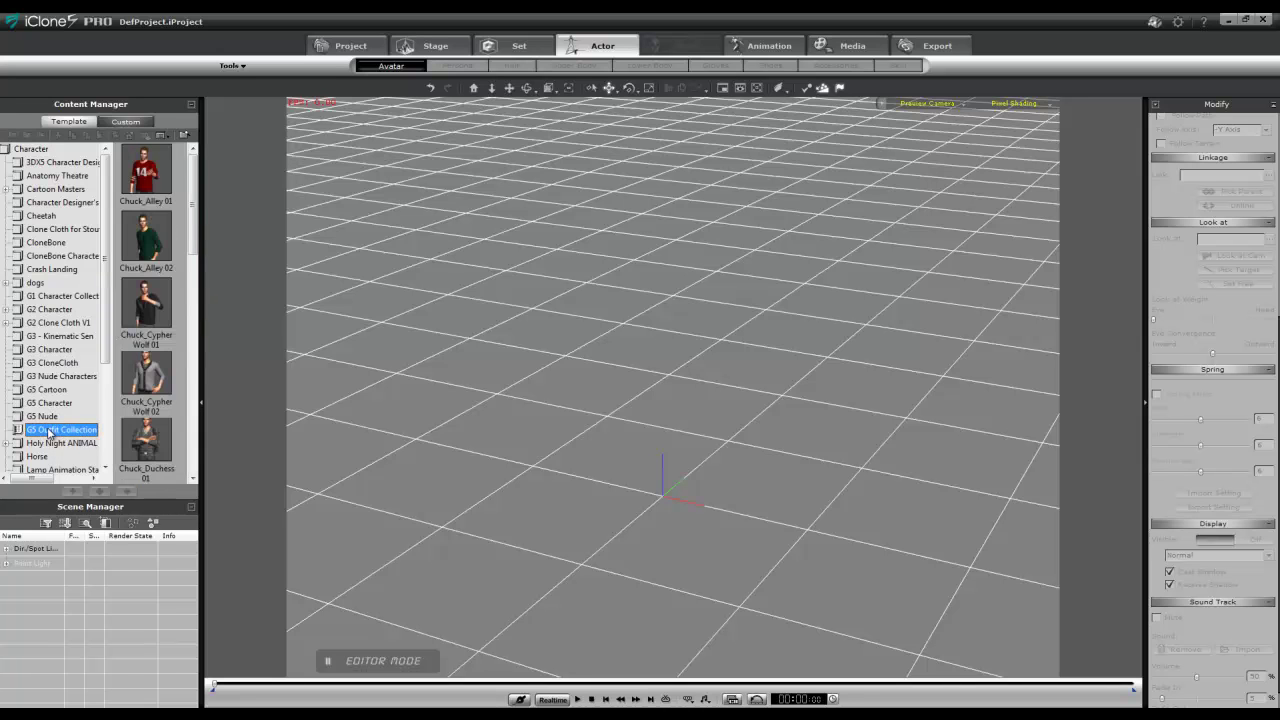
click(146, 309)
click(126, 491)
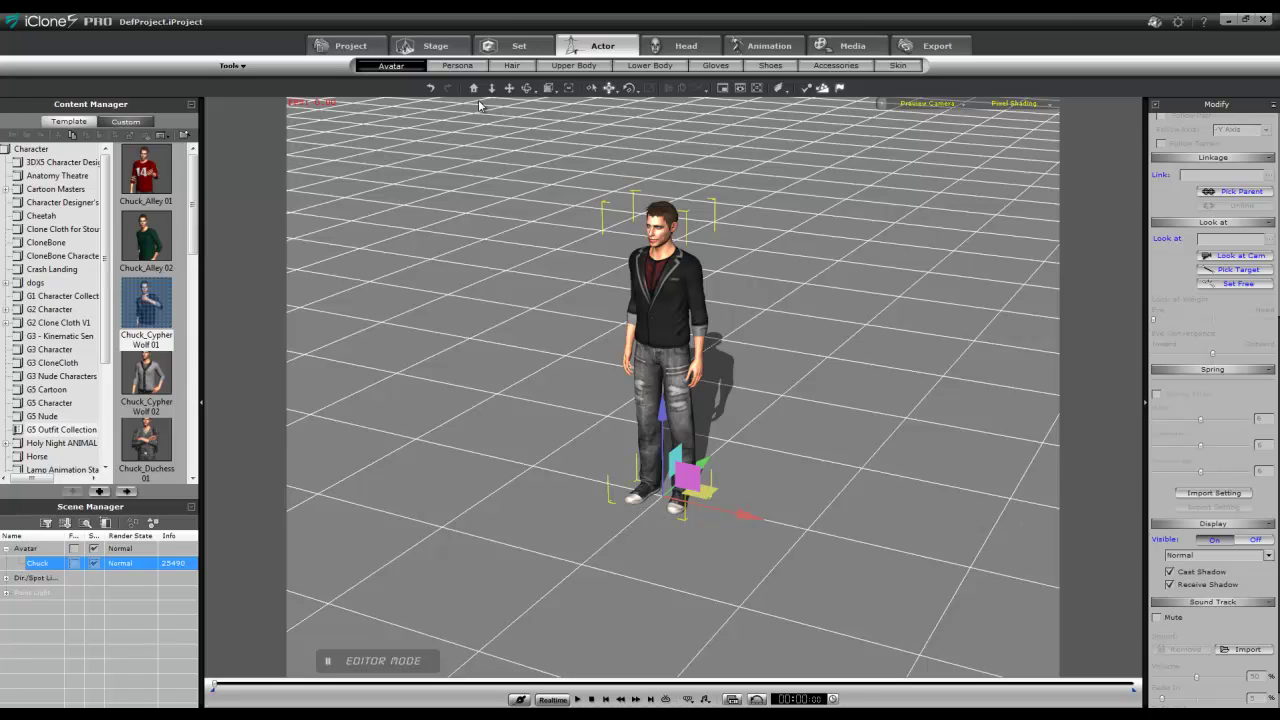
- Make the character's hair and upper body clothing invisible by setting their material opacity to 0
click(513, 66)
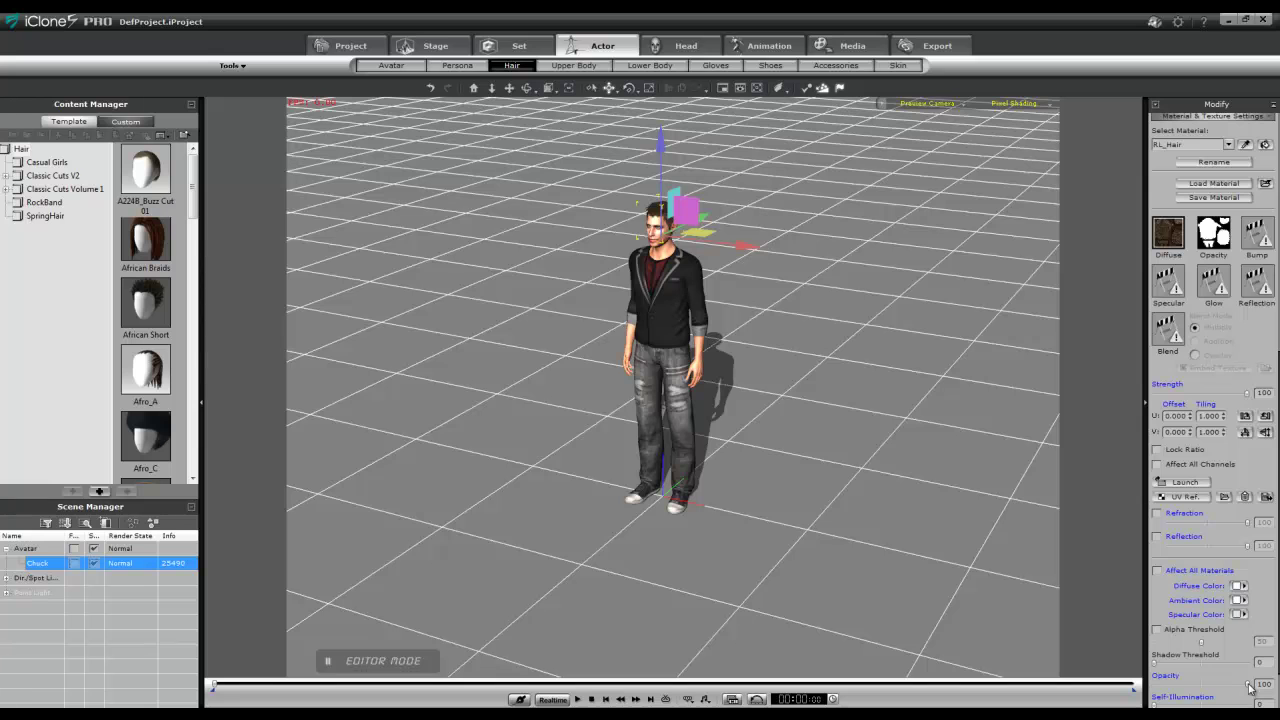
drag(1249, 686, 1151, 688)
click(568, 66)
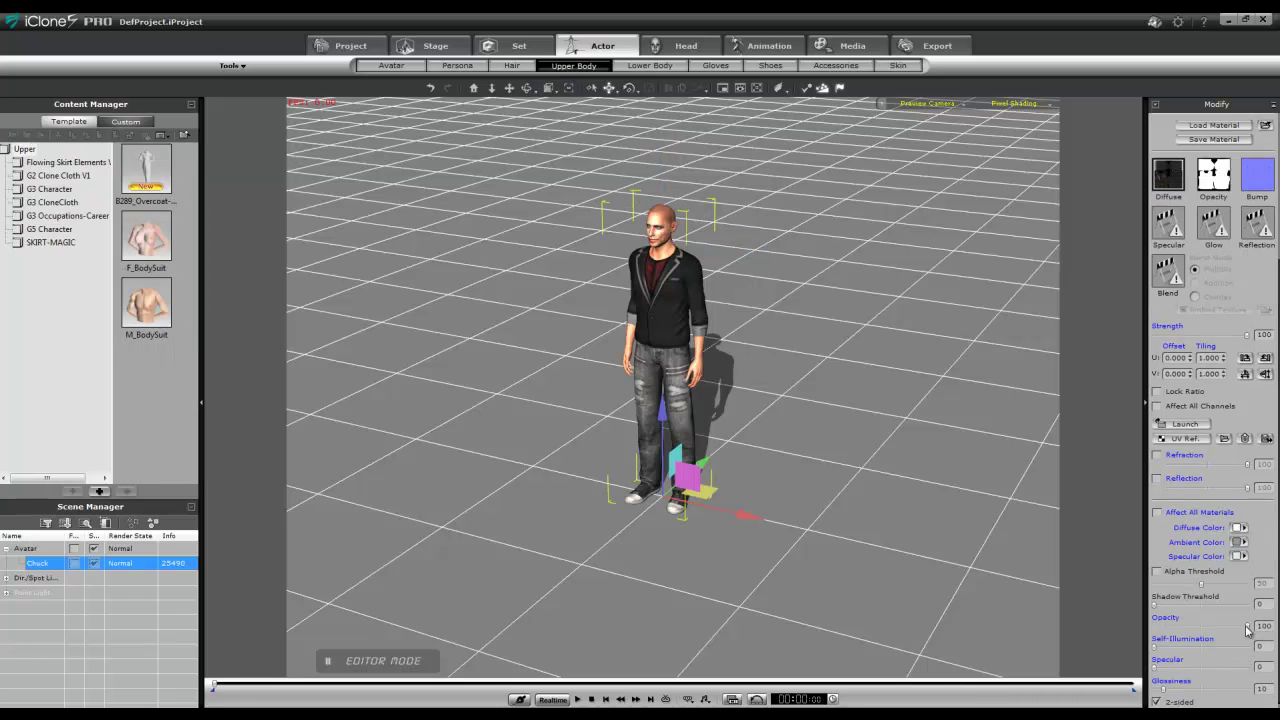
drag(1248, 628, 1149, 627)
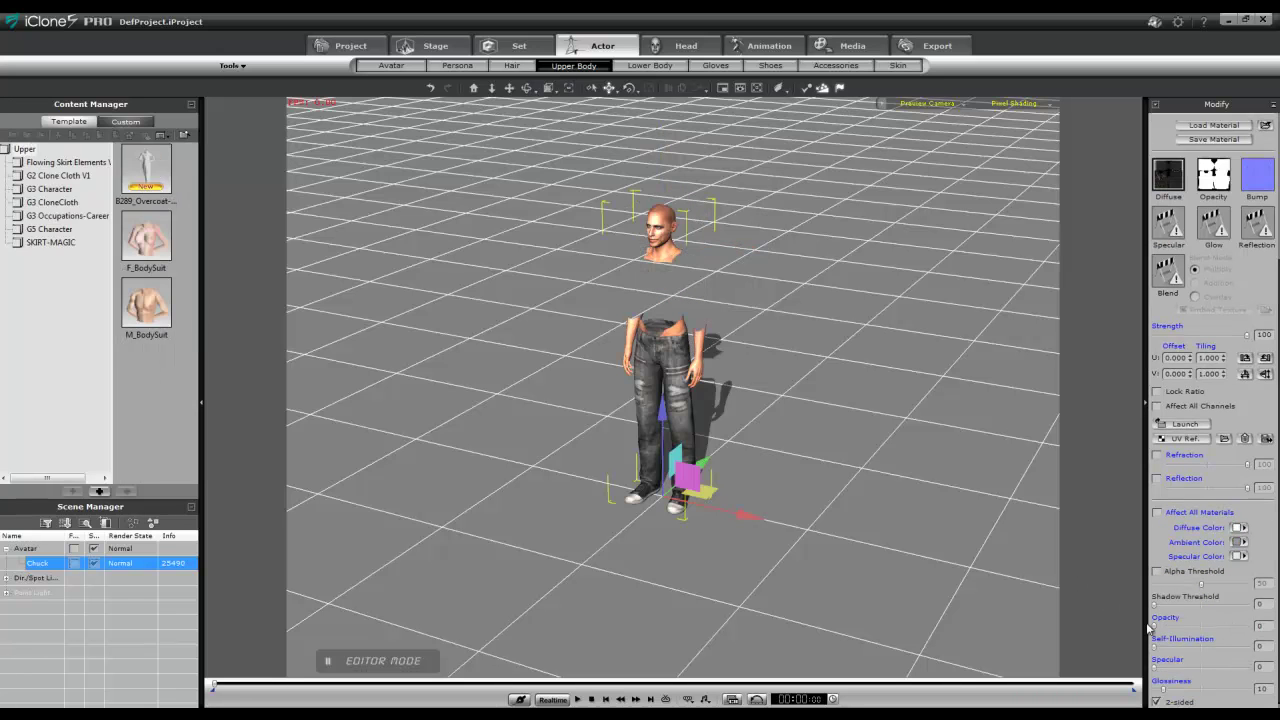
- Make the character's lower body clothing and shoes invisible by setting their material opacity to 0
click(652, 66)
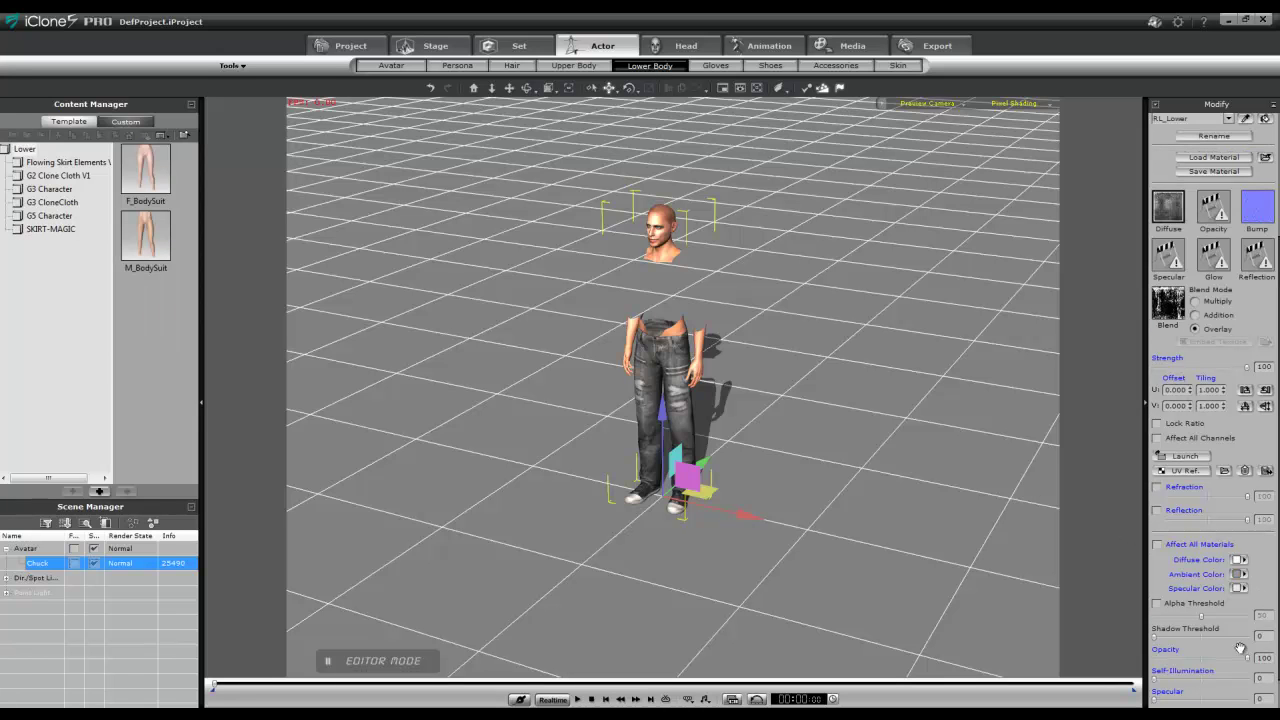
drag(1248, 657, 1115, 660)
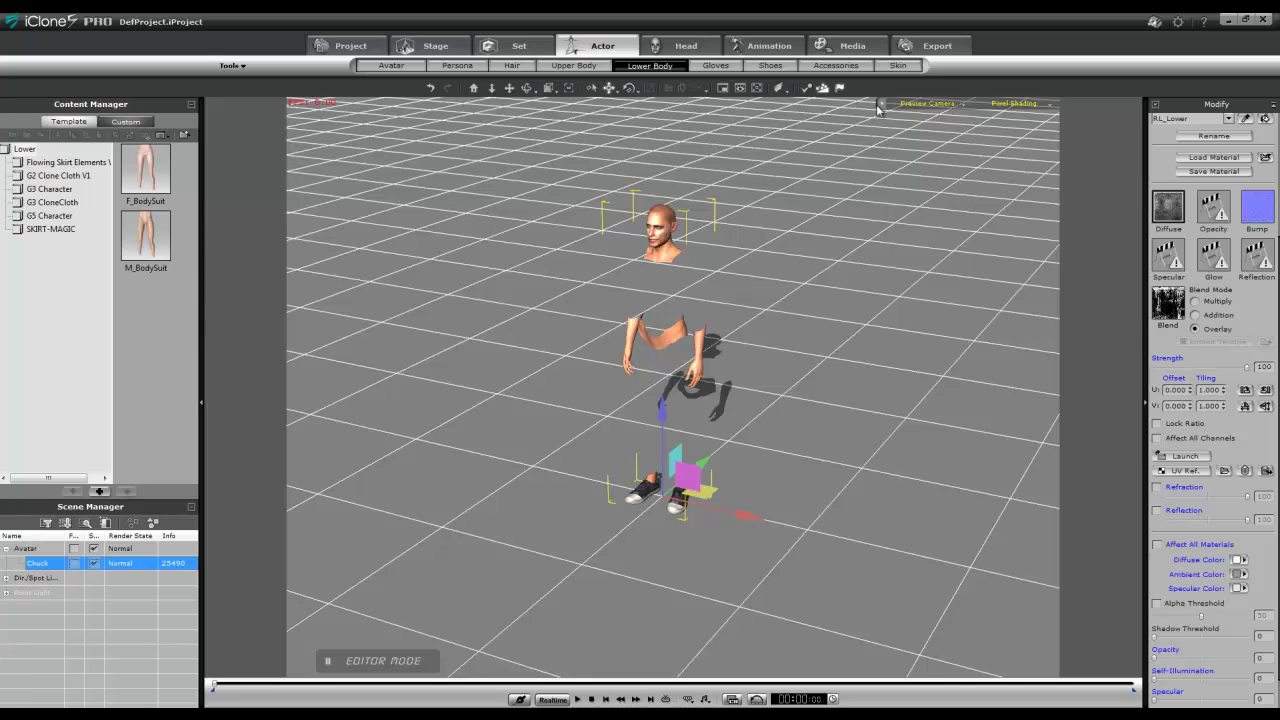
click(770, 65)
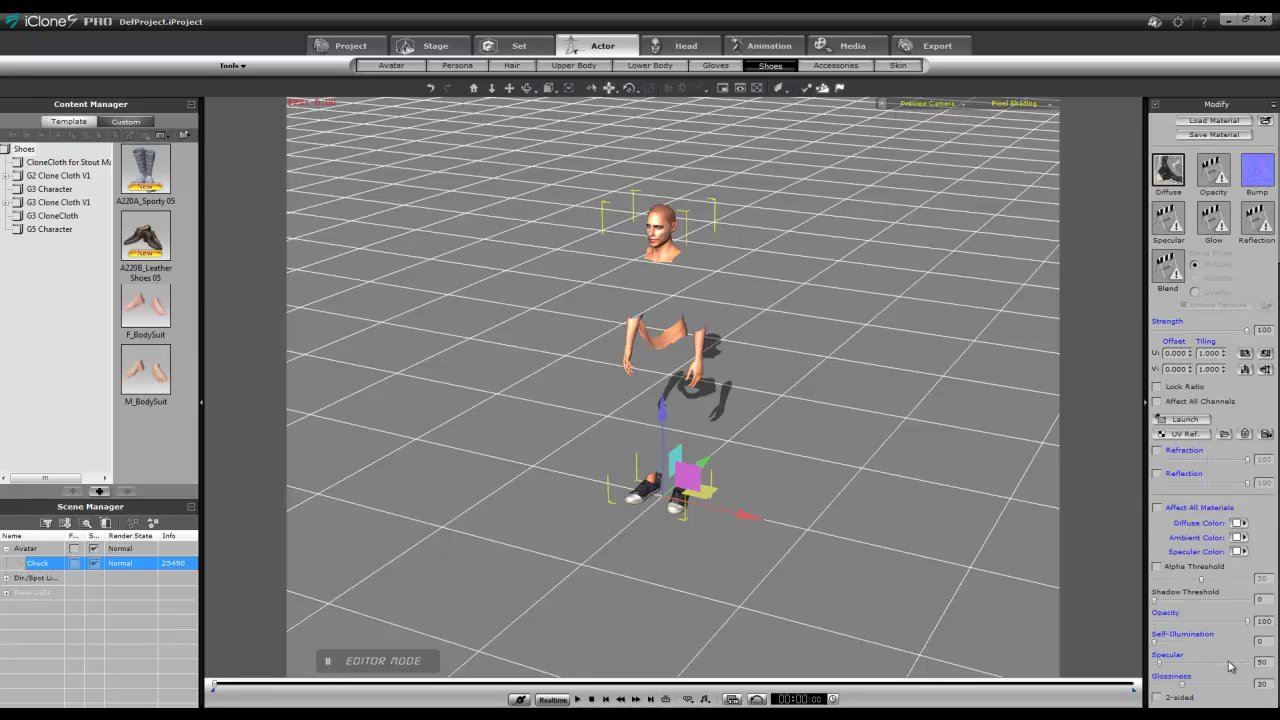
drag(1248, 625, 1072, 626)
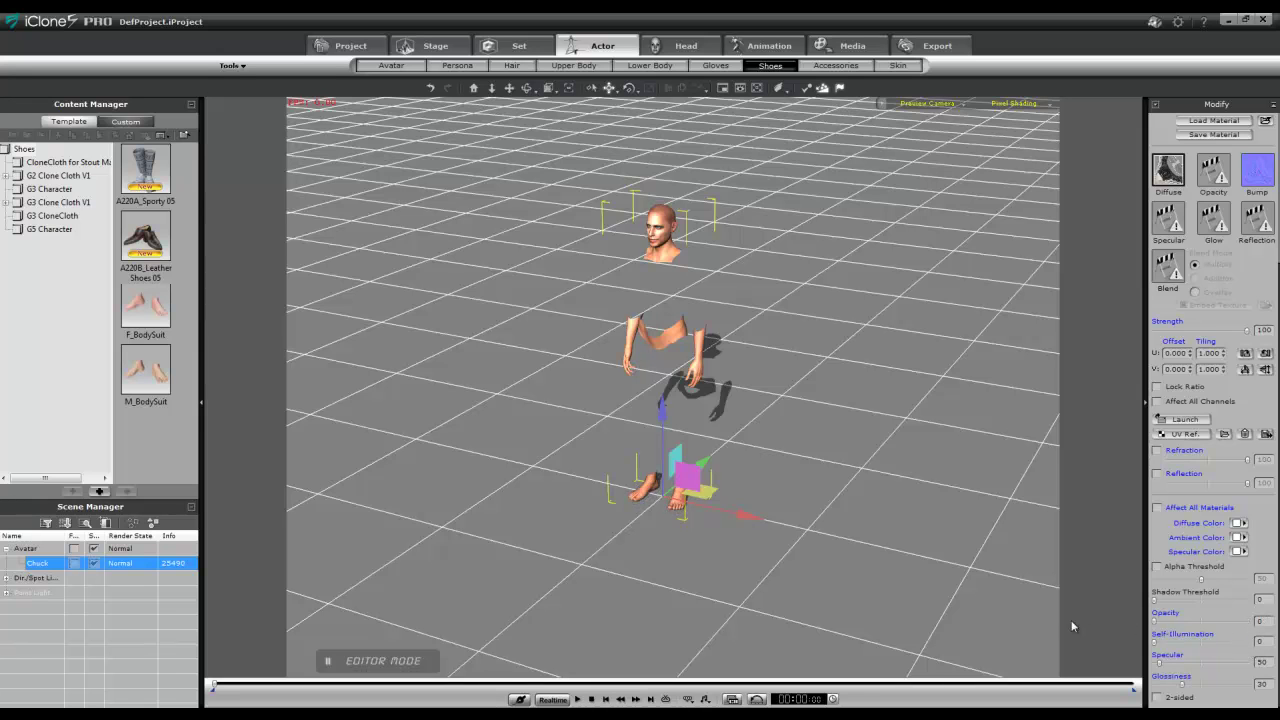
- Set the opacity of the character's RL_Hands skin material to 0
click(897, 66)
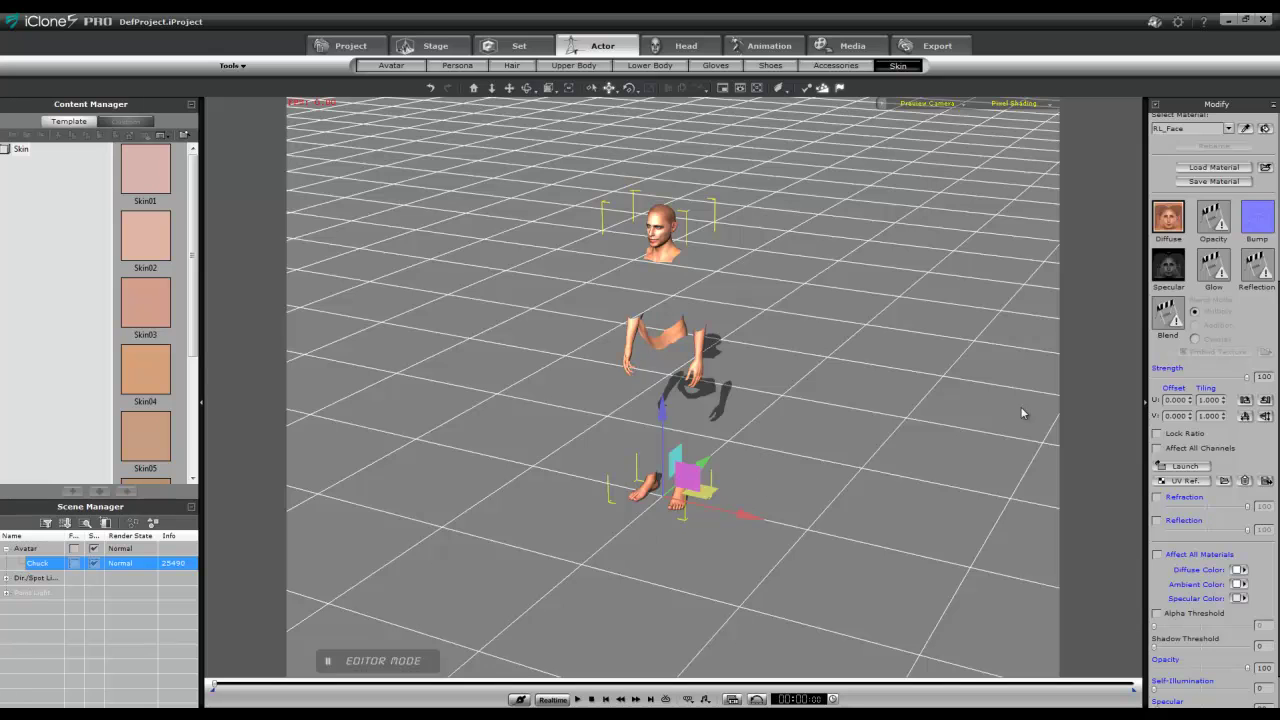
click(1229, 129)
click(1190, 152)
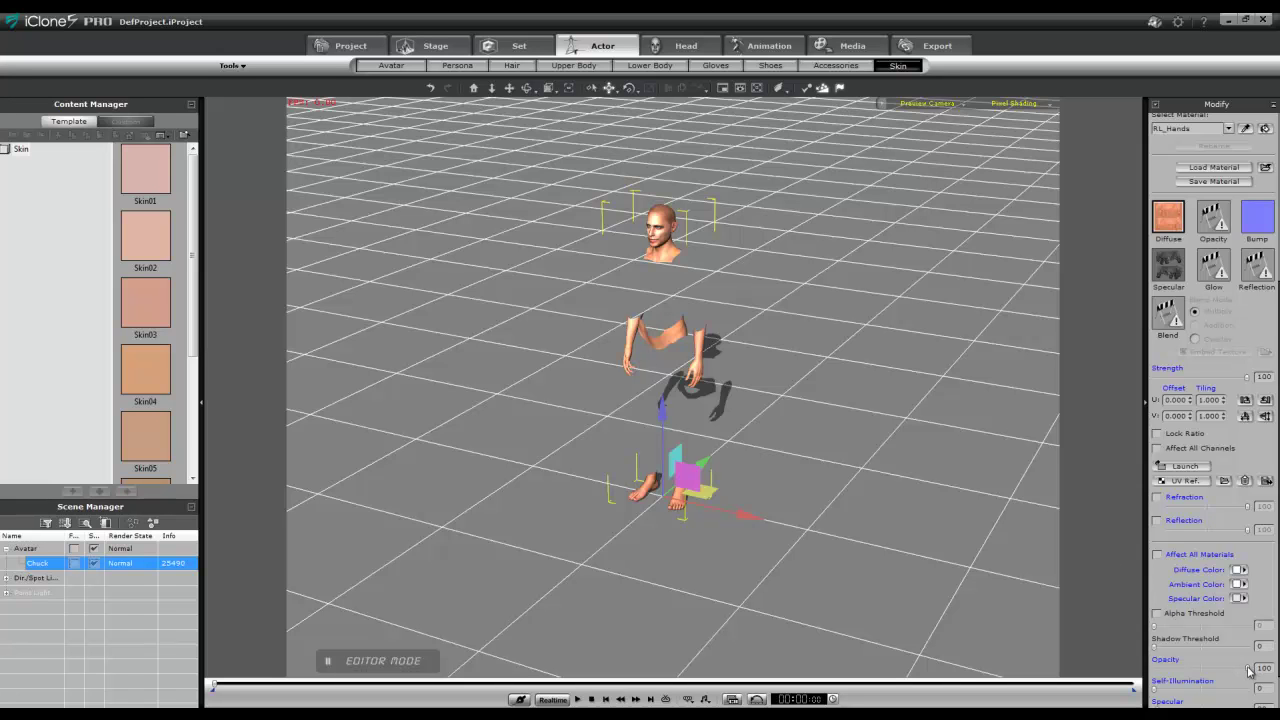
drag(1248, 669, 1140, 671)
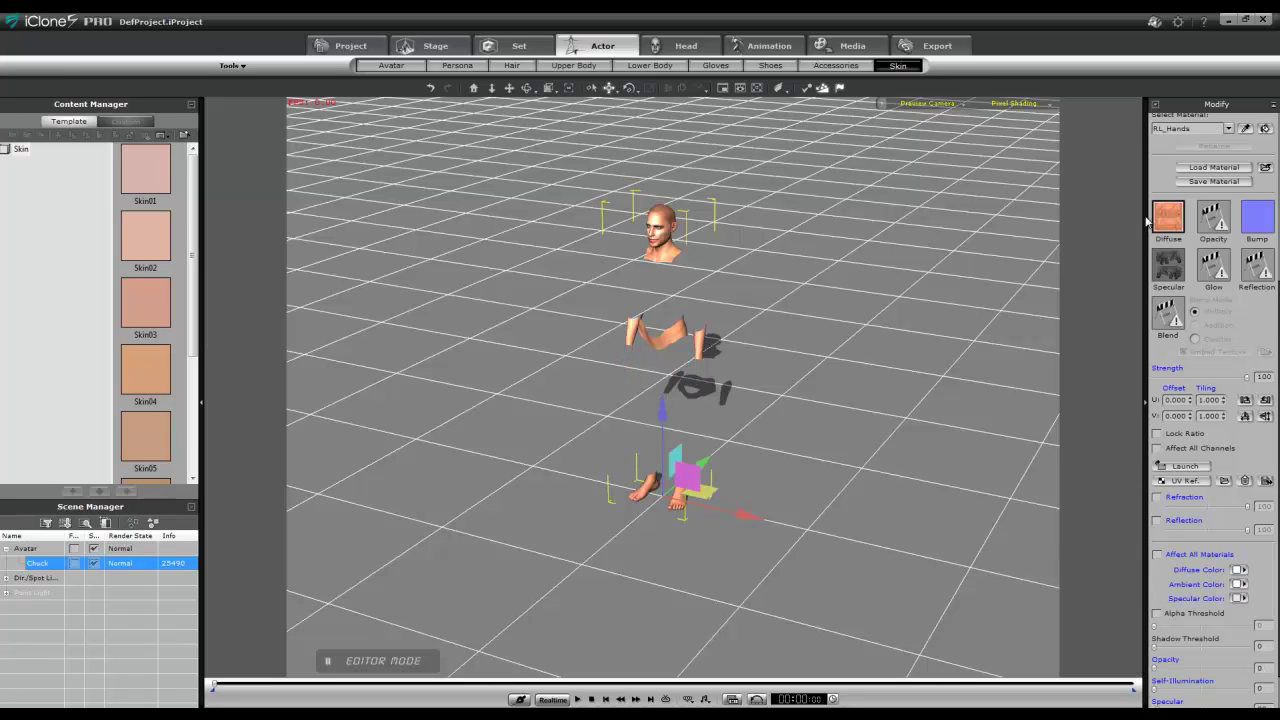
- Lower the opacity of the RL_Face skin material to 0, then raise it to about 22 for a semi-transparent head
click(1229, 129)
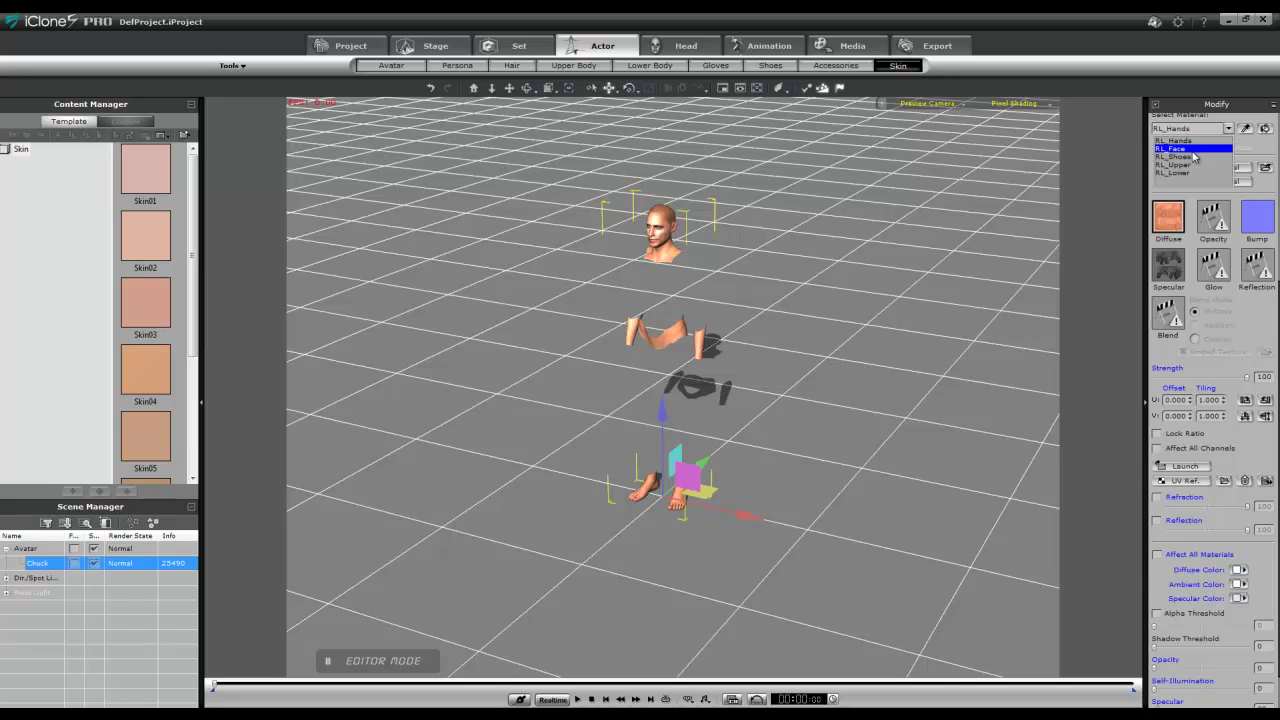
click(1192, 150)
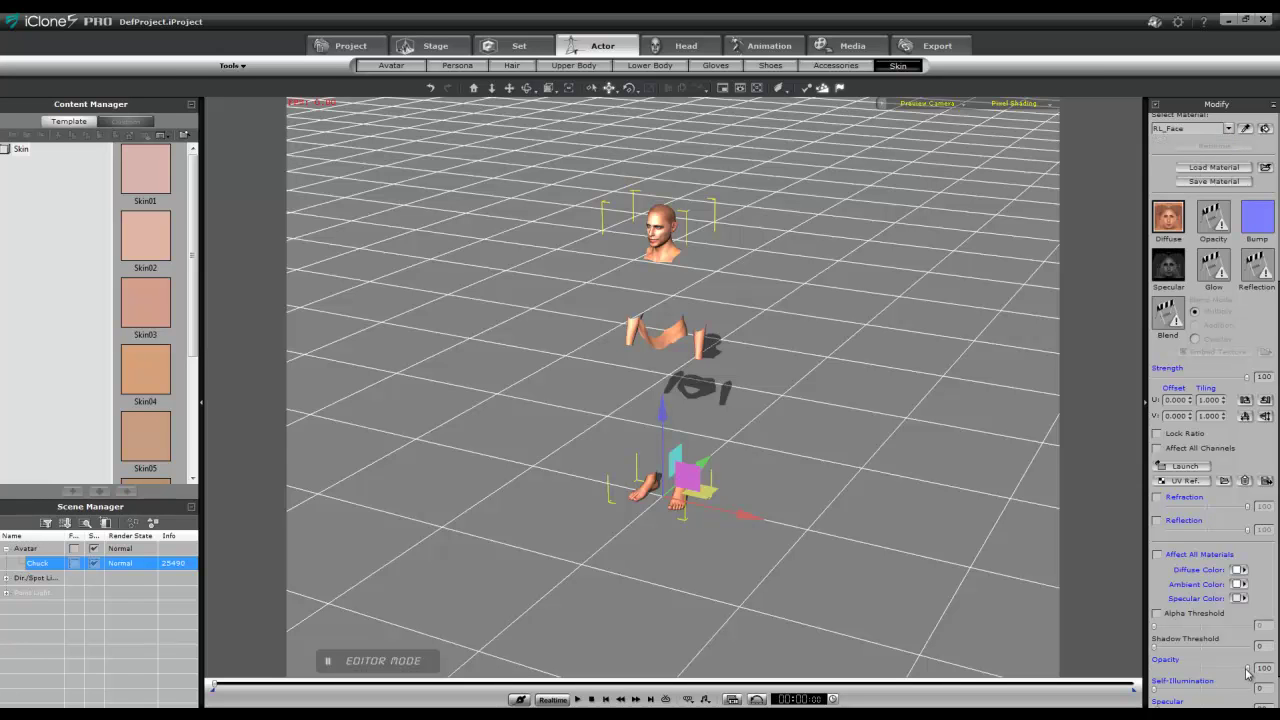
drag(1248, 670, 1146, 677)
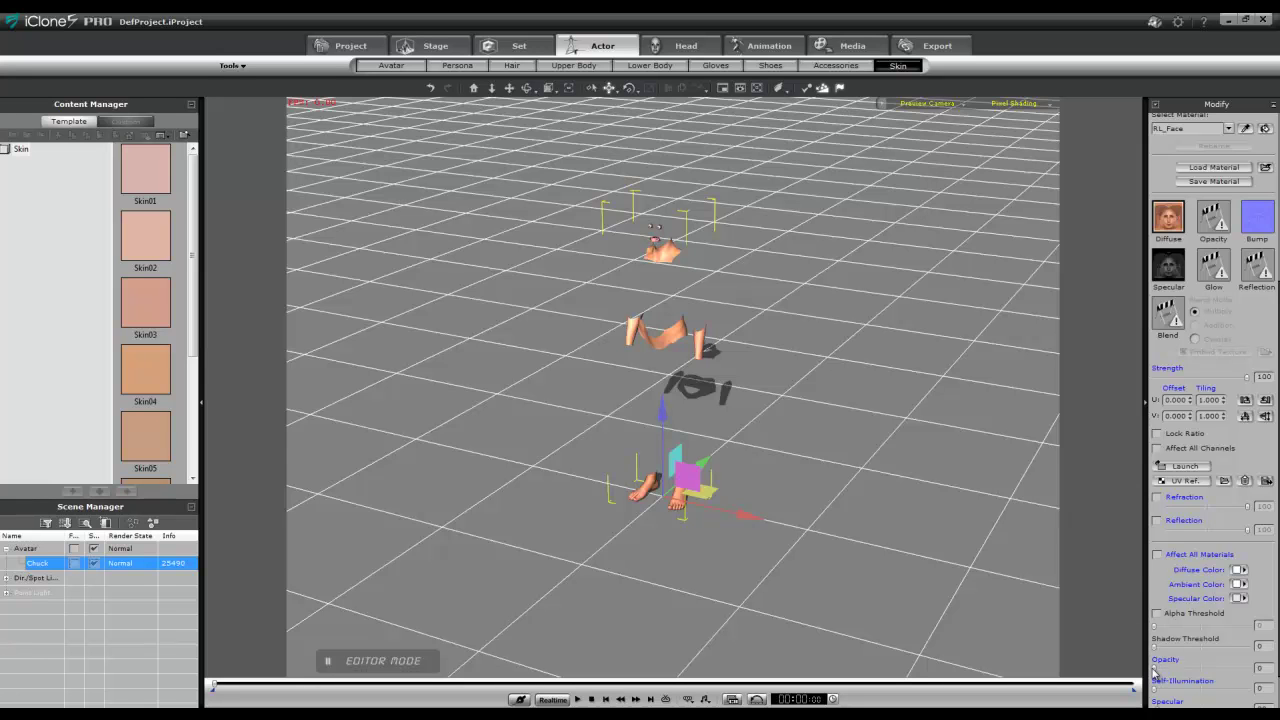
drag(1156, 671, 1178, 672)
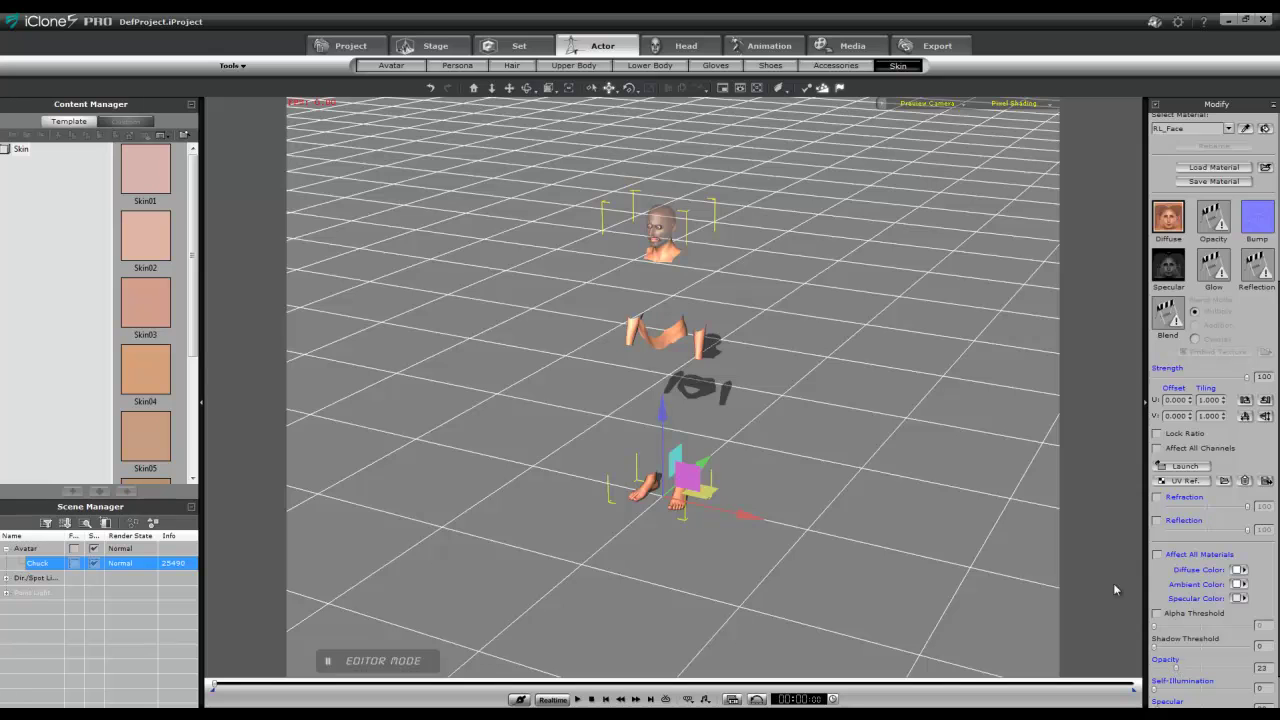
- Set the opacity of the RL_Shoes skin material to 0 to hide the bare feet
click(1228, 128)
click(1209, 157)
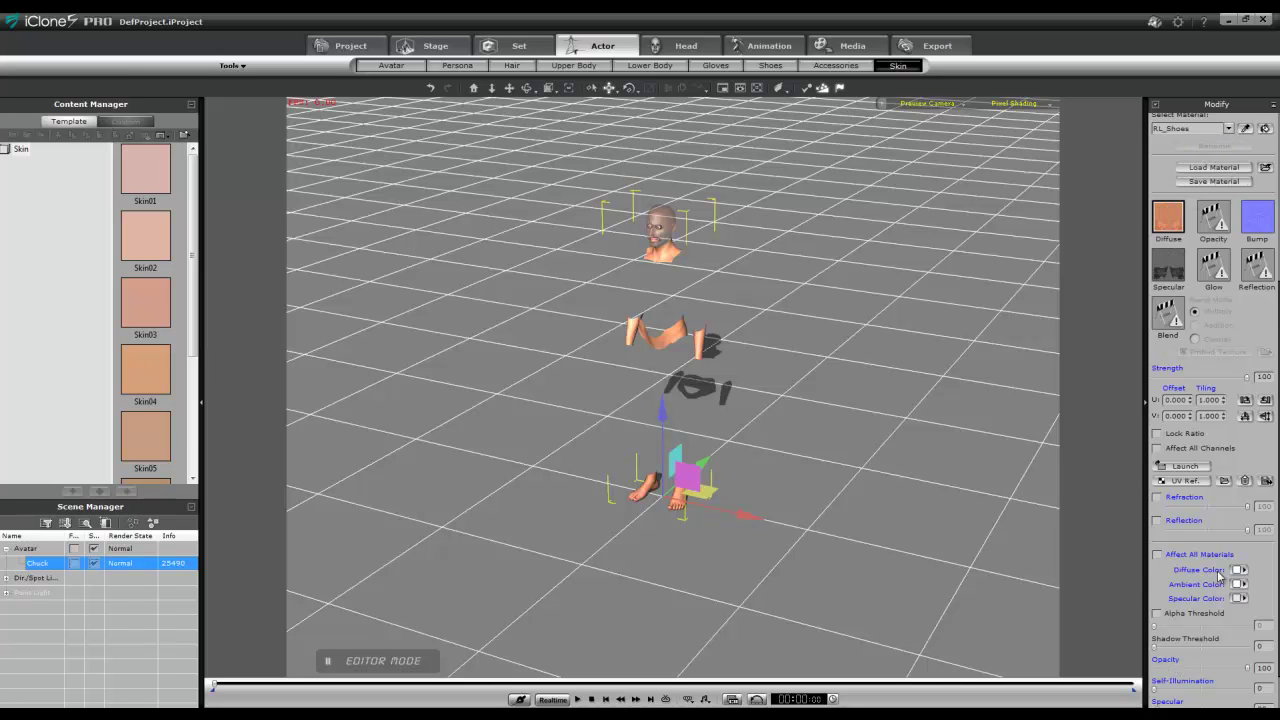
drag(1255, 677, 1120, 680)
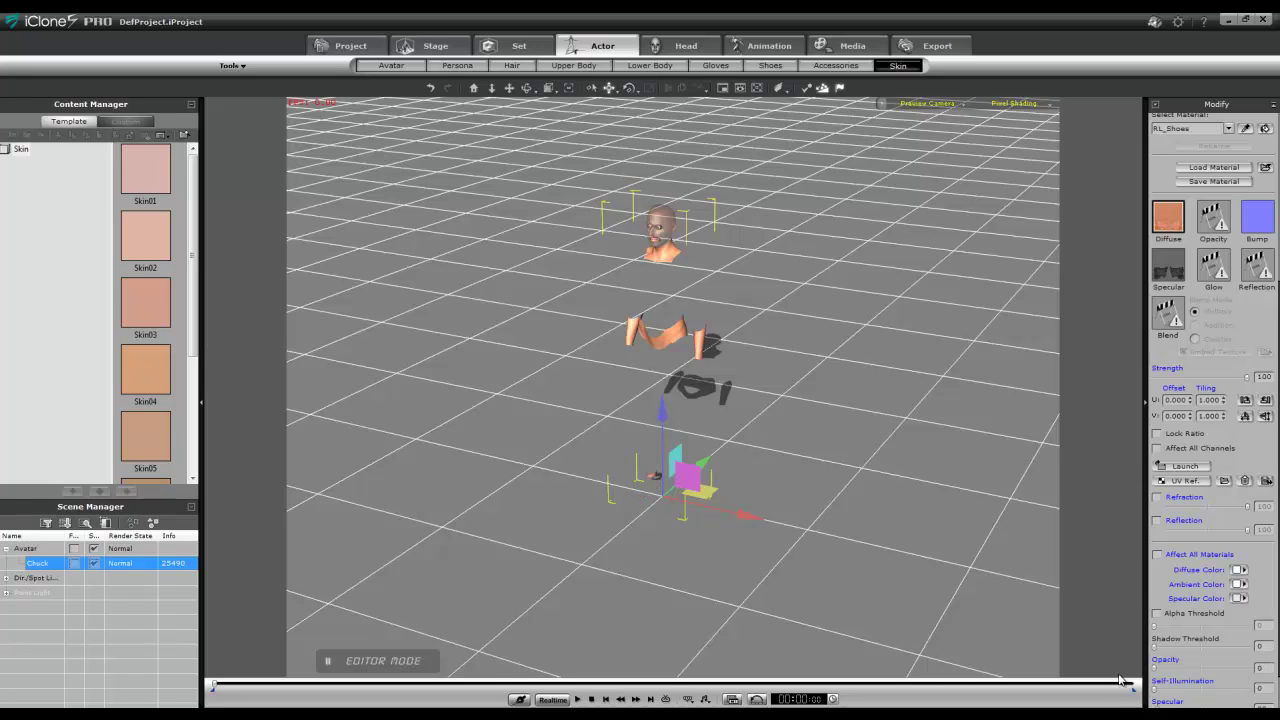
- Set the opacity of the RL_Upper and RL_Lower skin materials to 0
click(1228, 129)
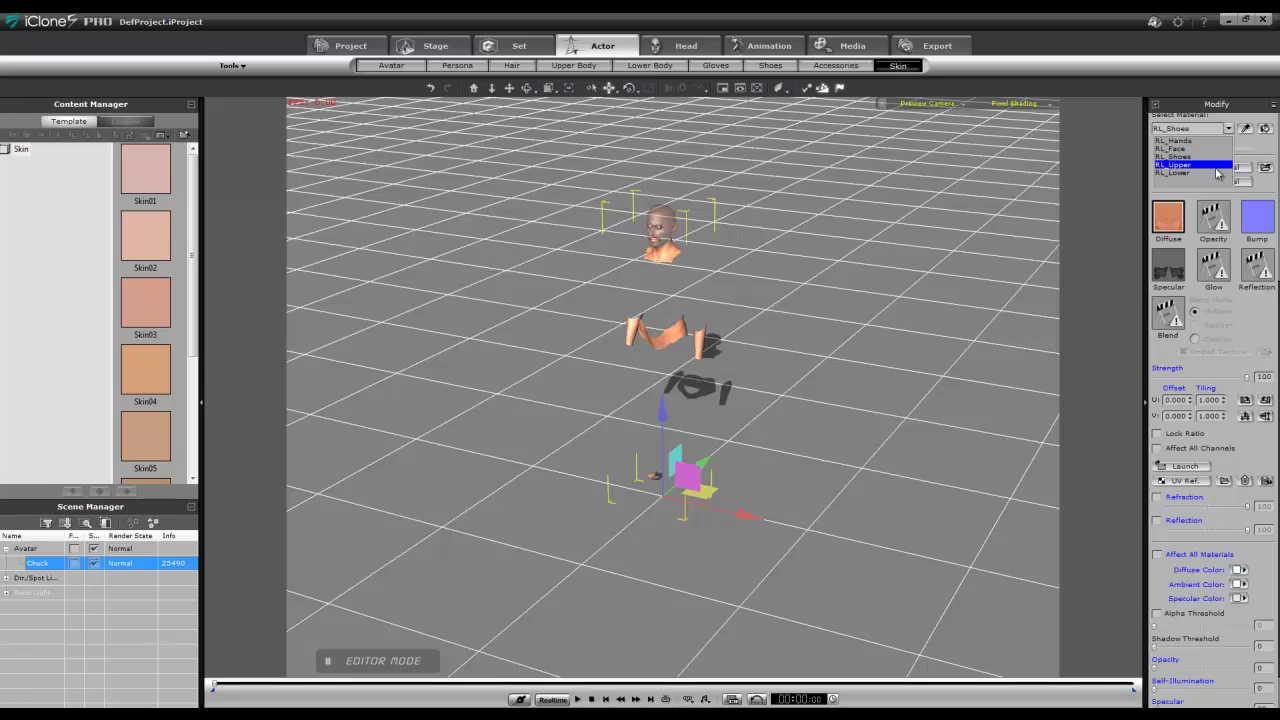
click(1218, 165)
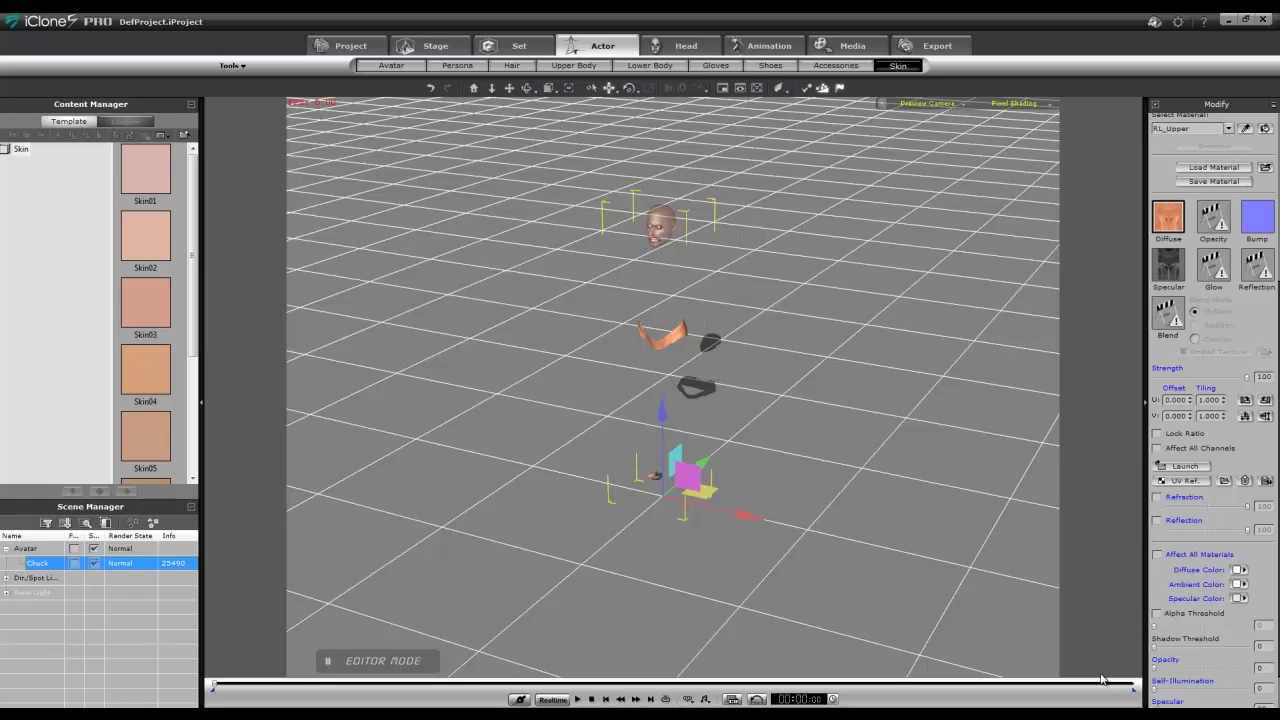
click(1228, 128)
click(1195, 172)
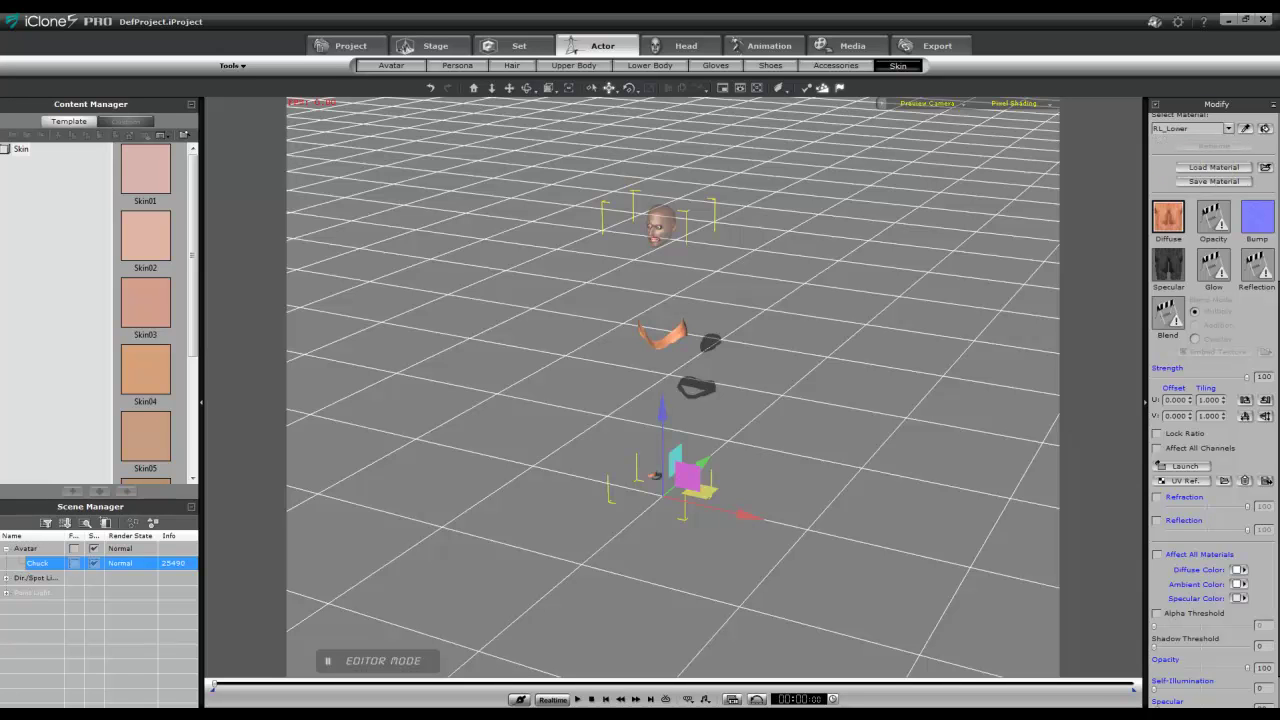
drag(1248, 674, 1153, 675)
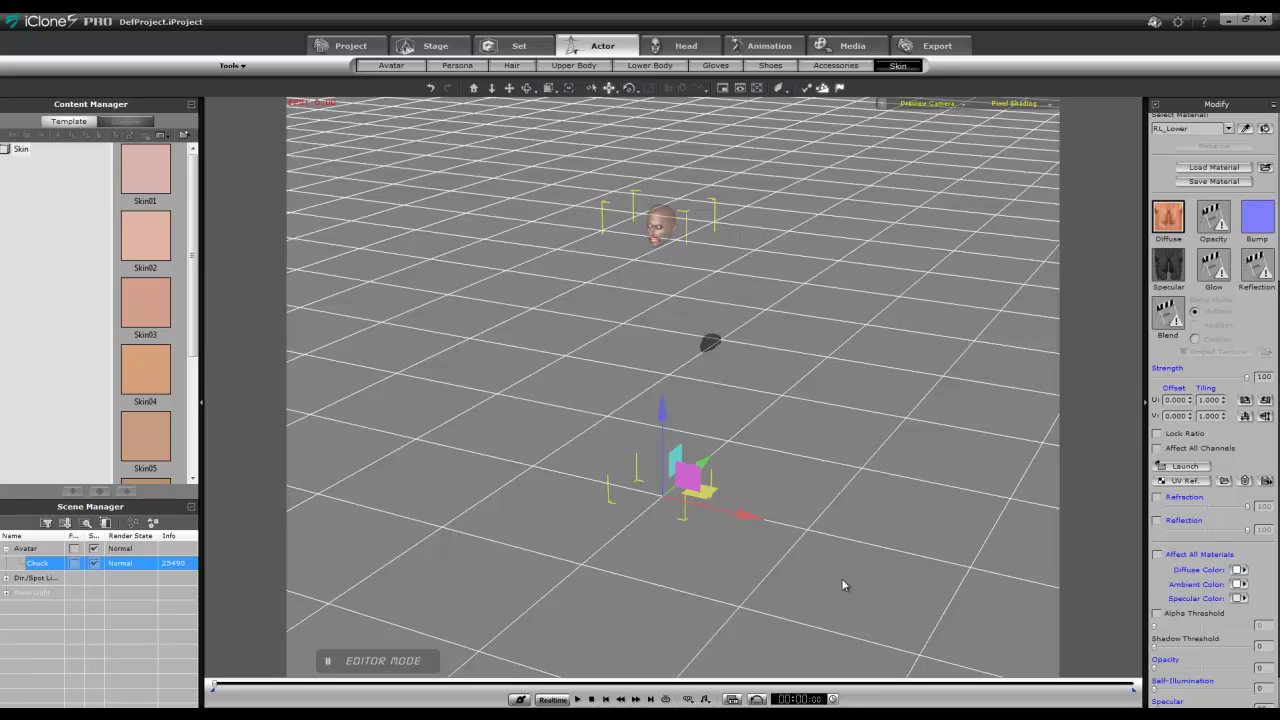
- Turn off the visibility of the whole avatar in its display settings
click(372, 66)
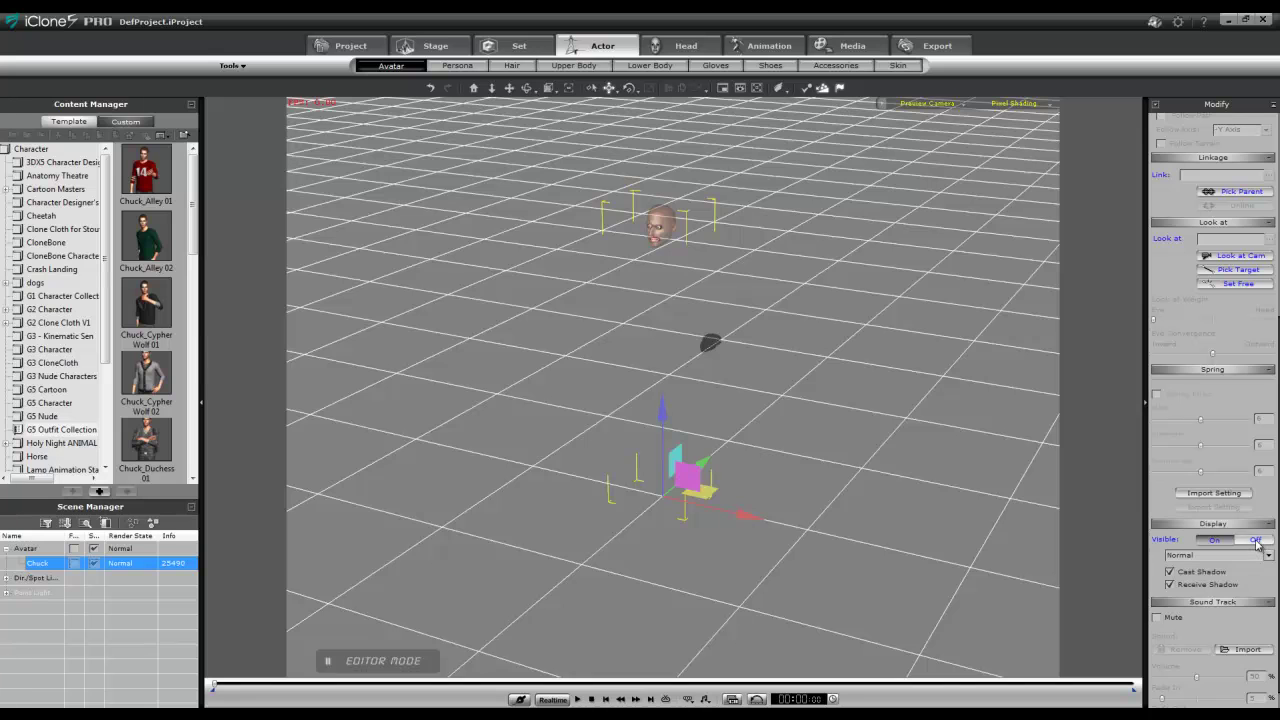
click(1256, 540)
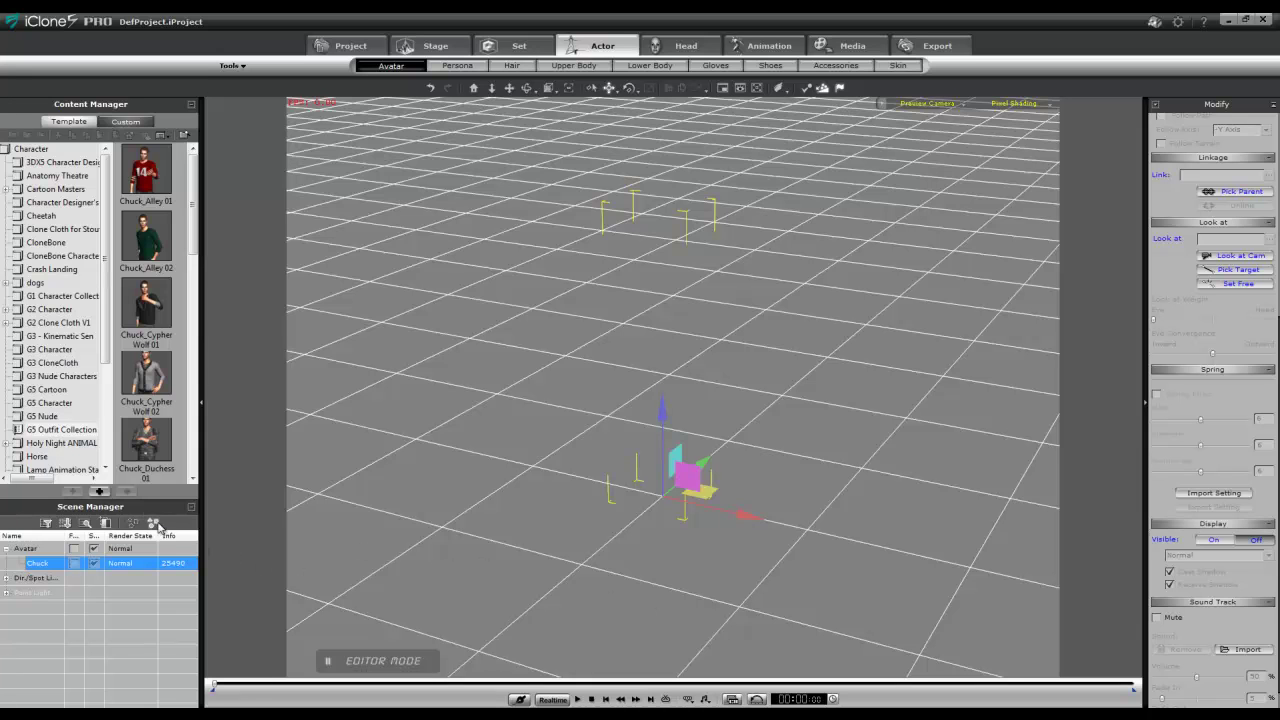
- Add the Basic04 particle effect from the particle templates to the scene
click(533, 45)
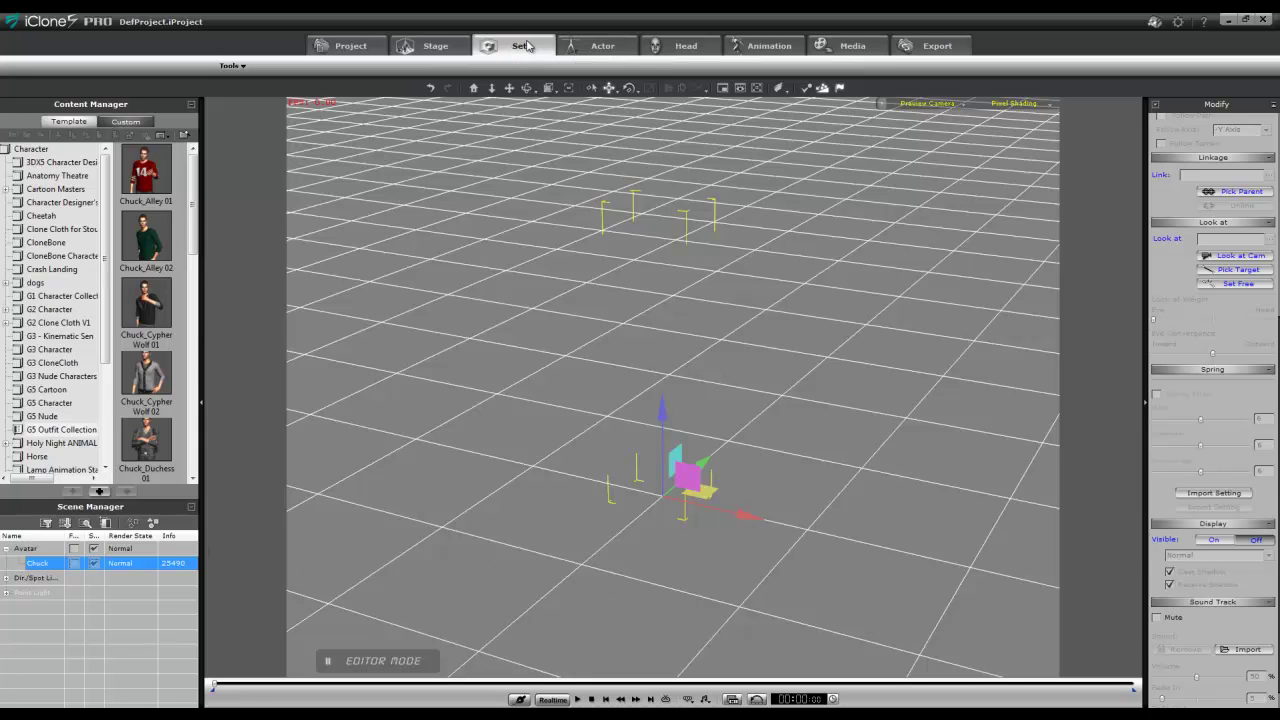
click(636, 66)
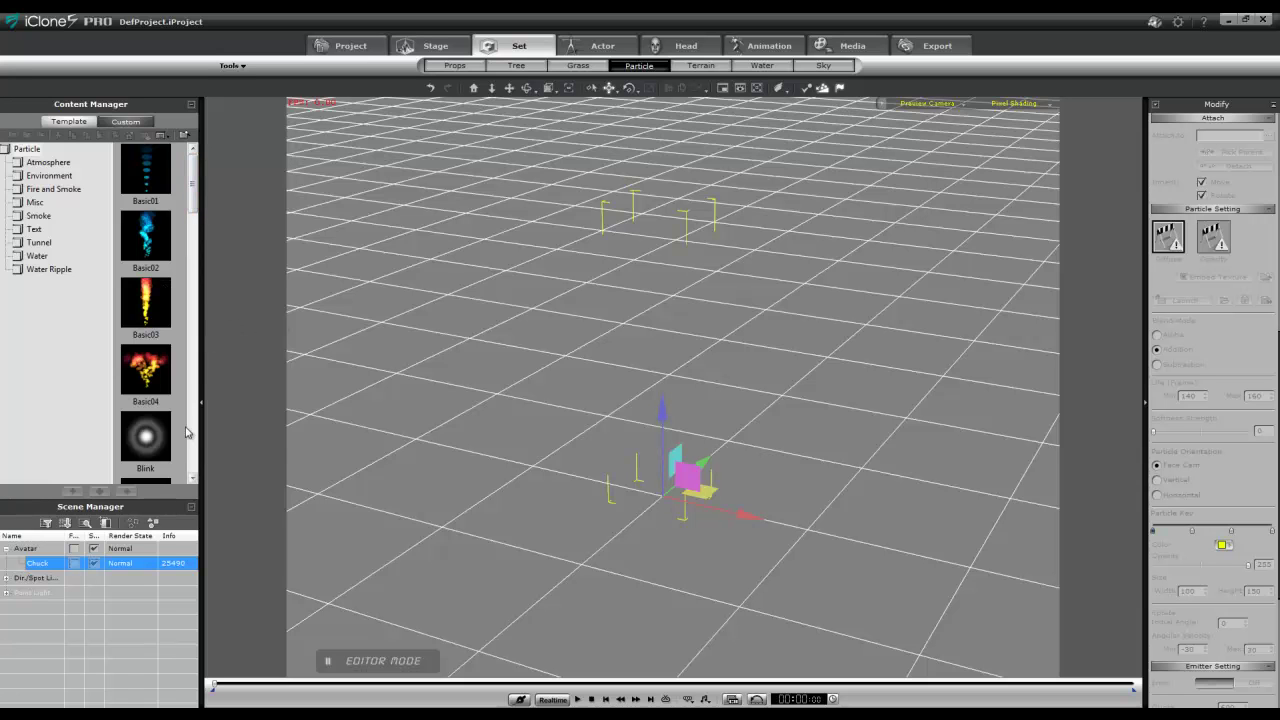
click(146, 367)
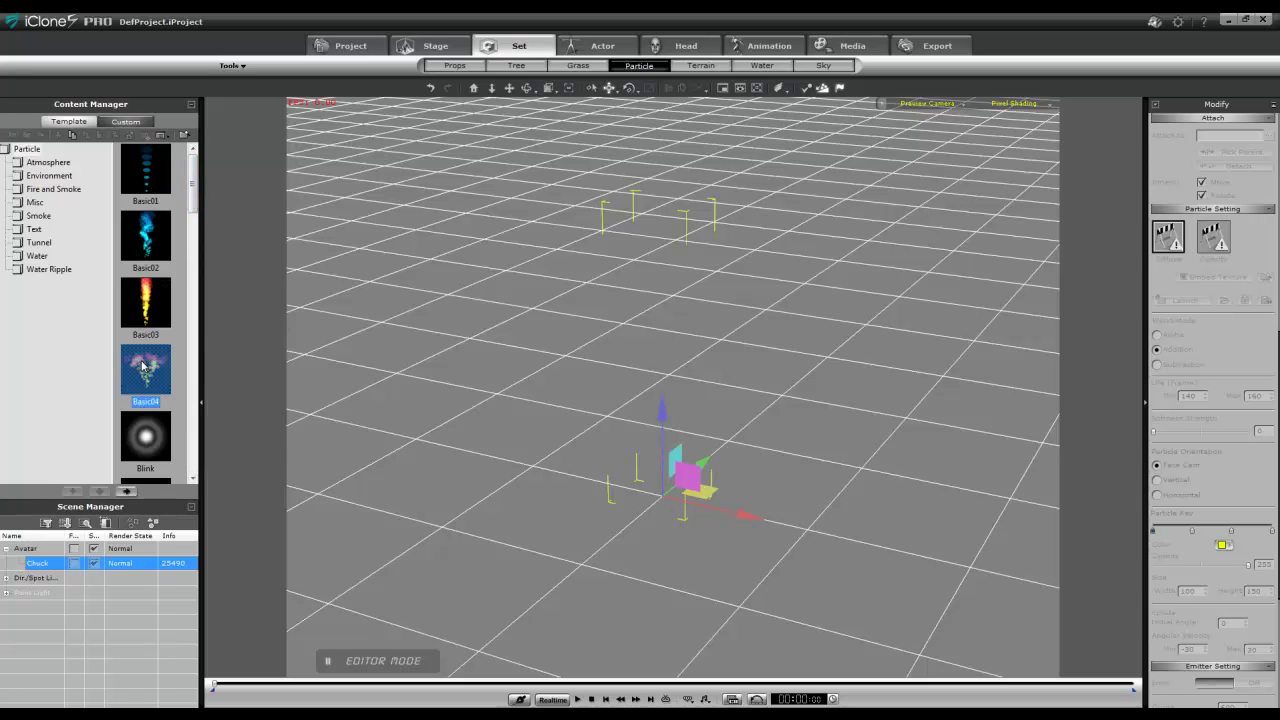
click(126, 491)
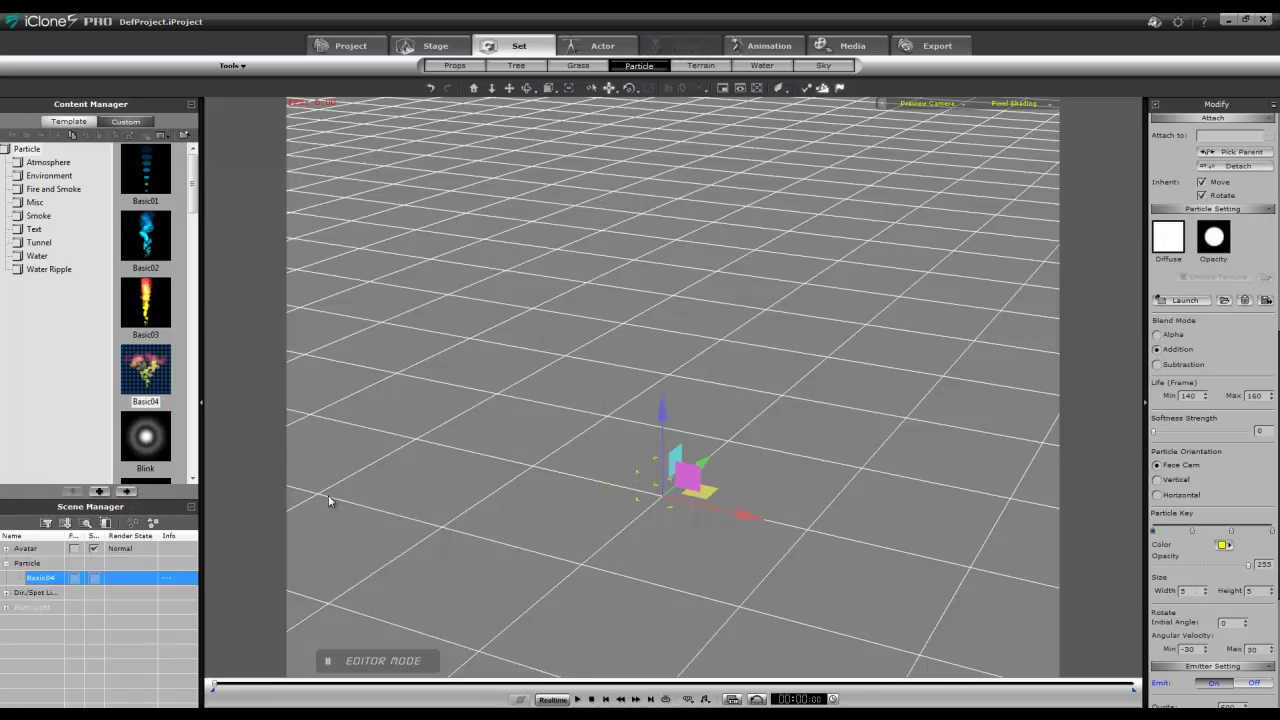
- Play the Basic04 particle effect to preview it, and return to the first frame
click(577, 699)
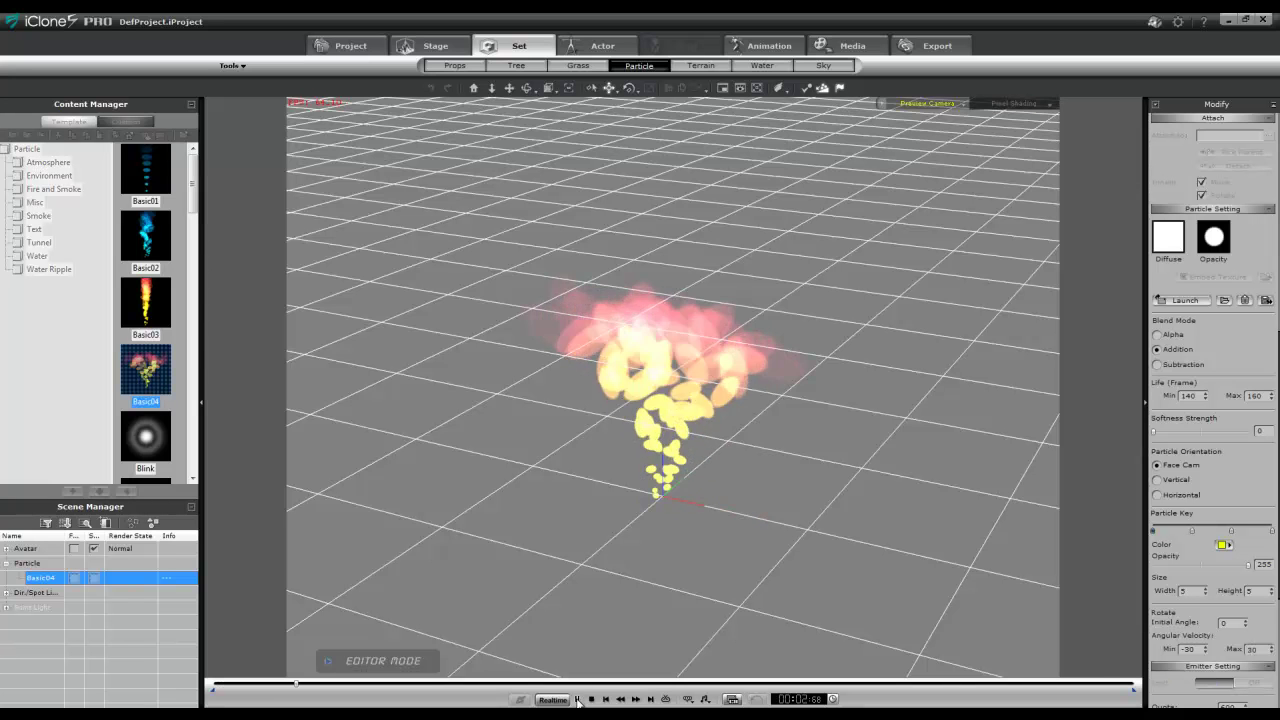
click(577, 699)
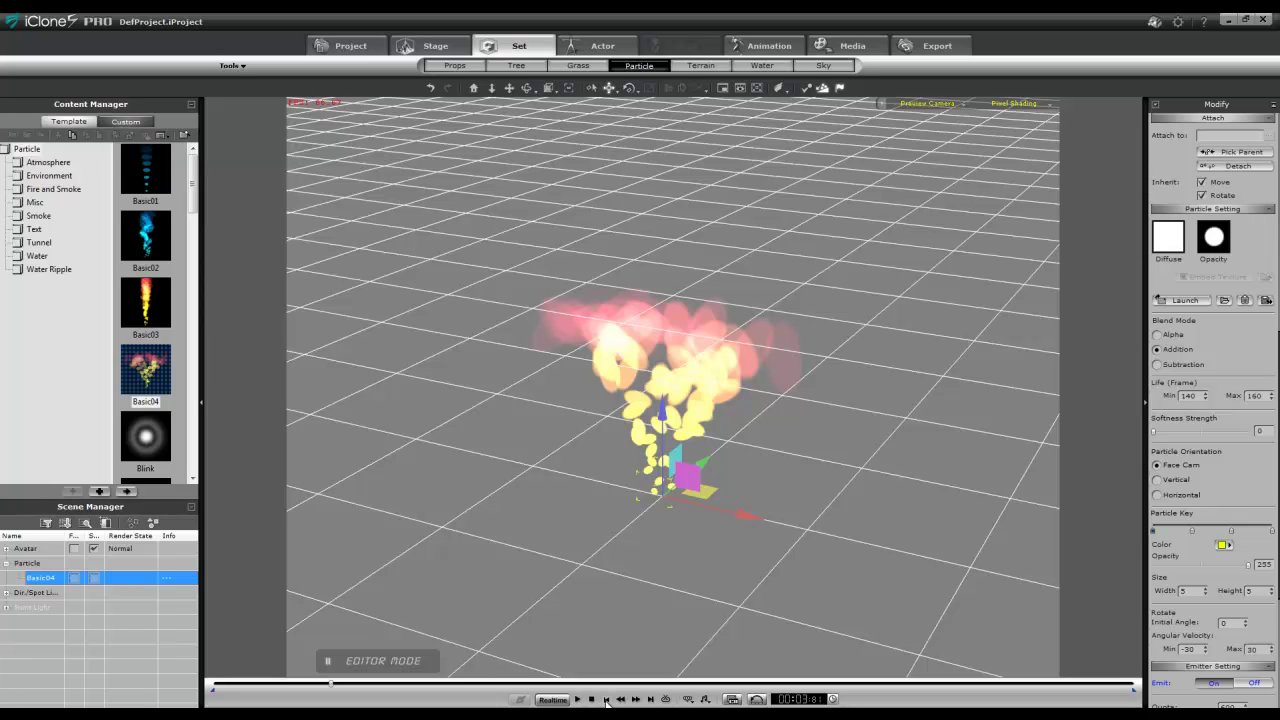
click(606, 700)
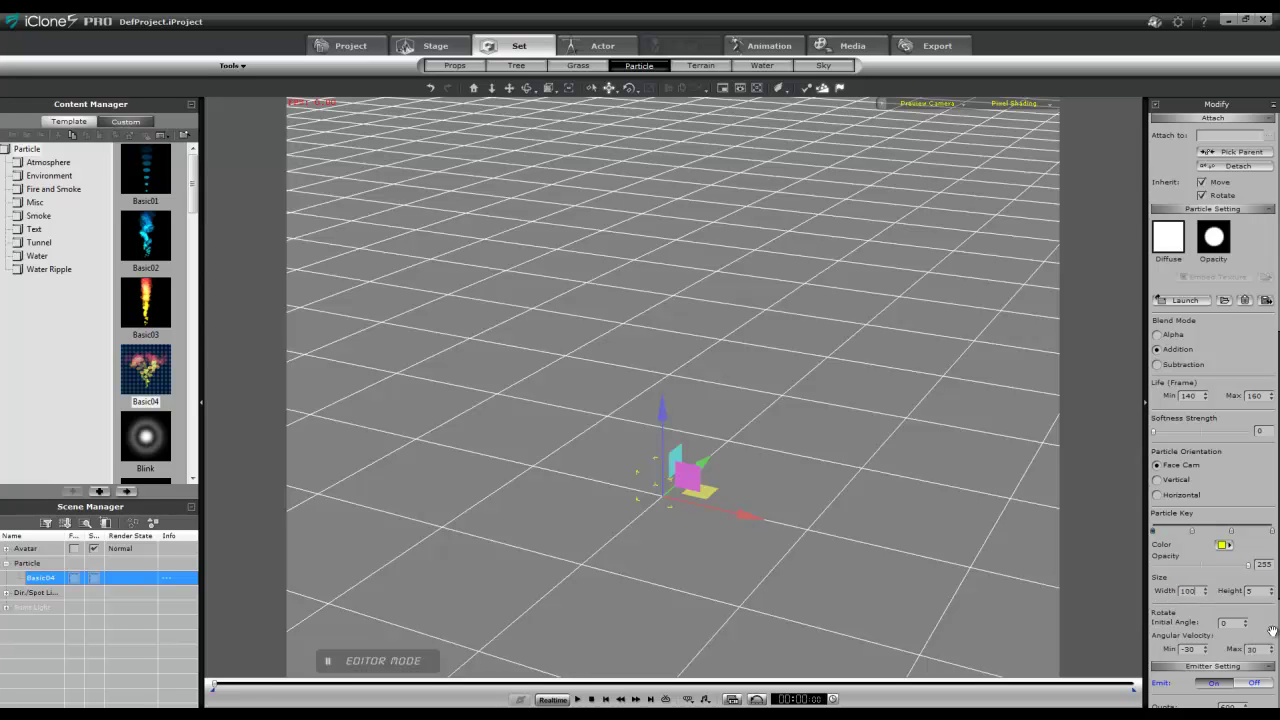
- Set the Basic04 particle size to width 100 and height 150, preview it, and return to the first frame
double_click(1248, 592)
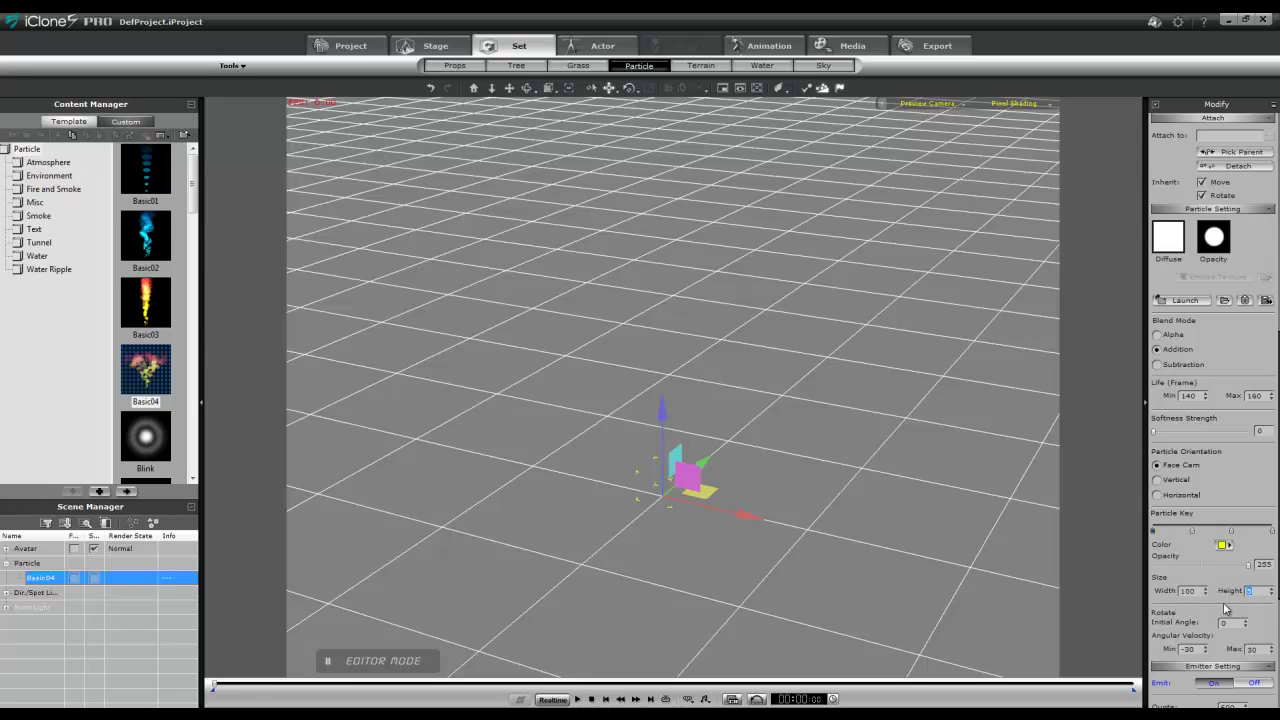
click(1175, 632)
click(577, 699)
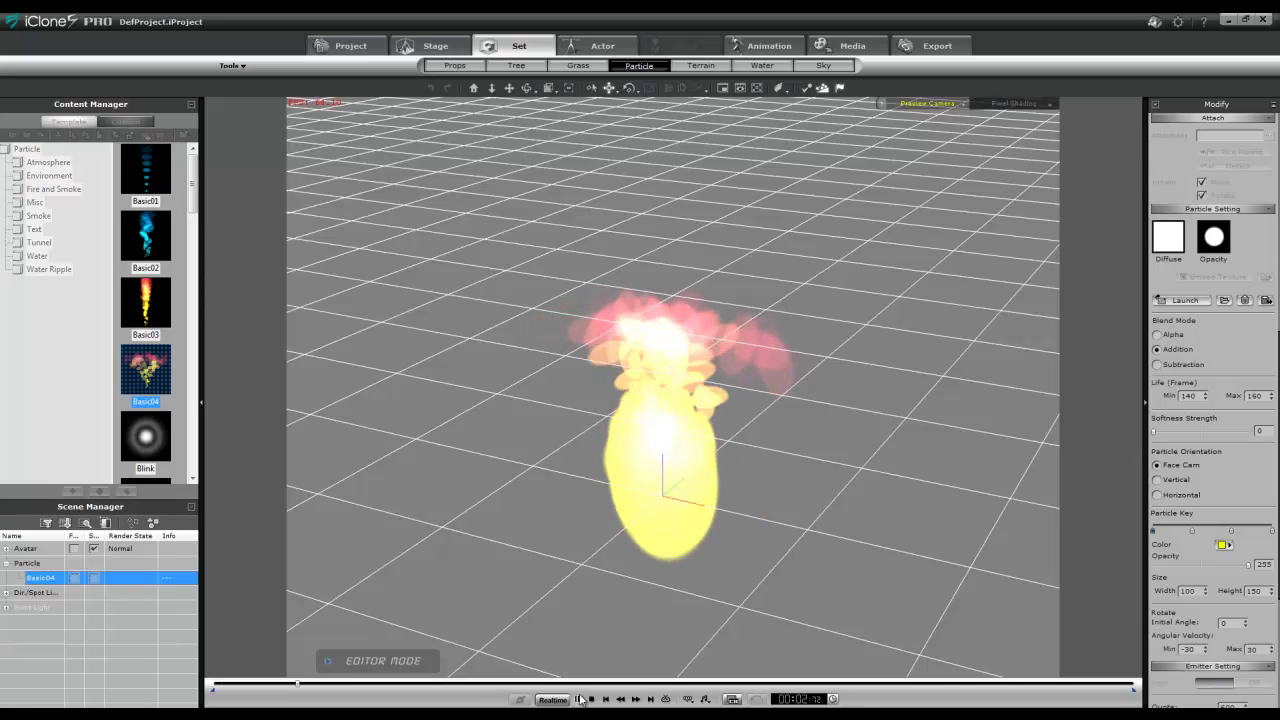
click(606, 700)
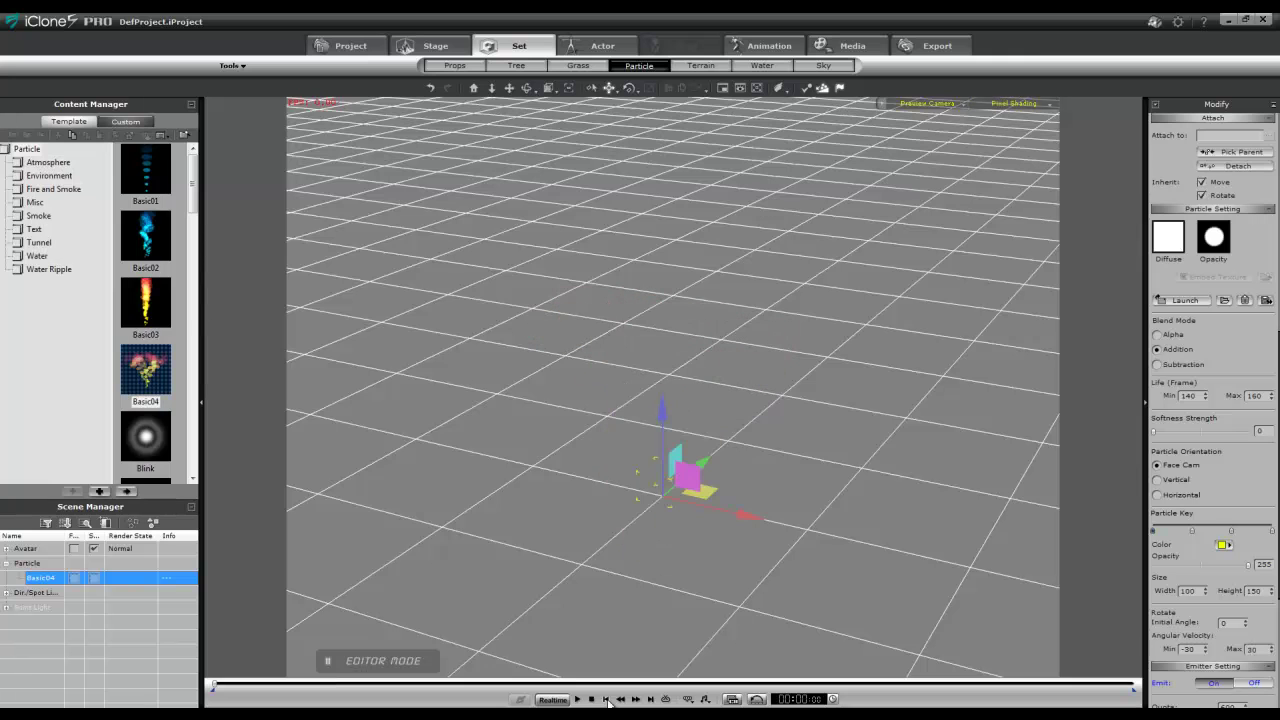
- Add the Shrink particle effect from the particle templates to the scene
drag(193, 190, 204, 407)
click(142, 394)
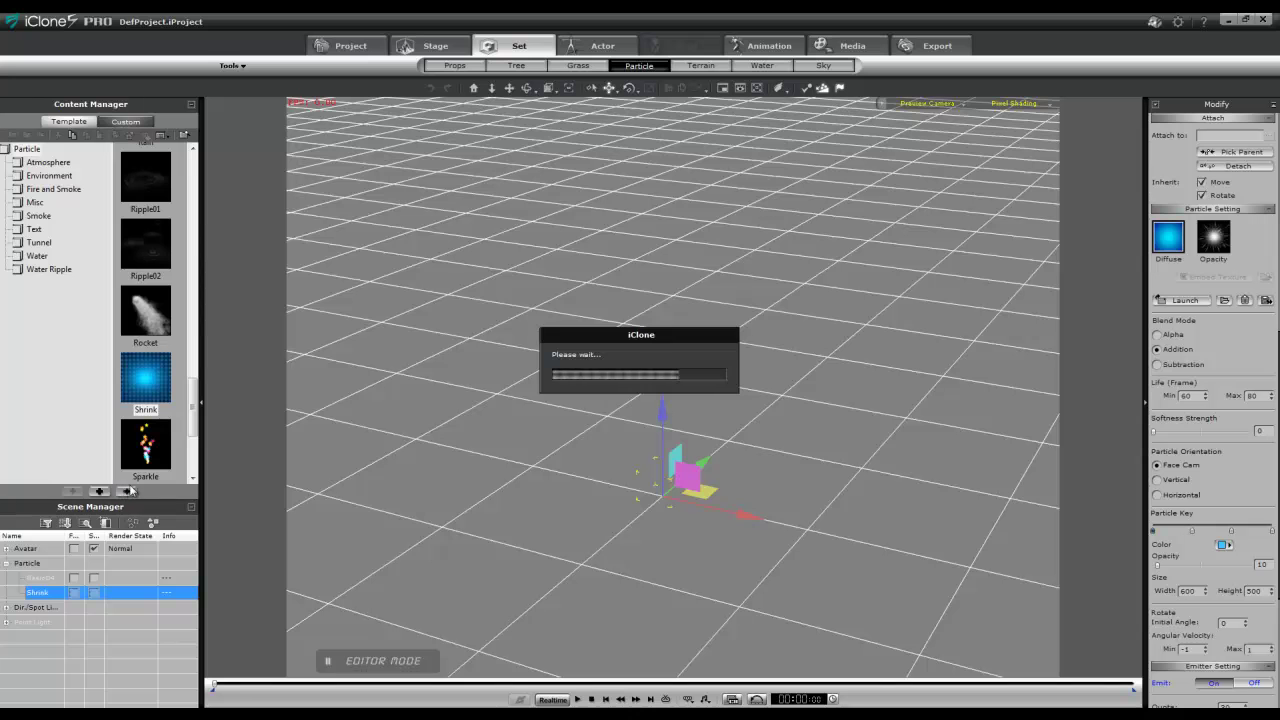
- Play the scene to preview the Shrink particle effect together with Basic04, and return to the first frame
click(577, 699)
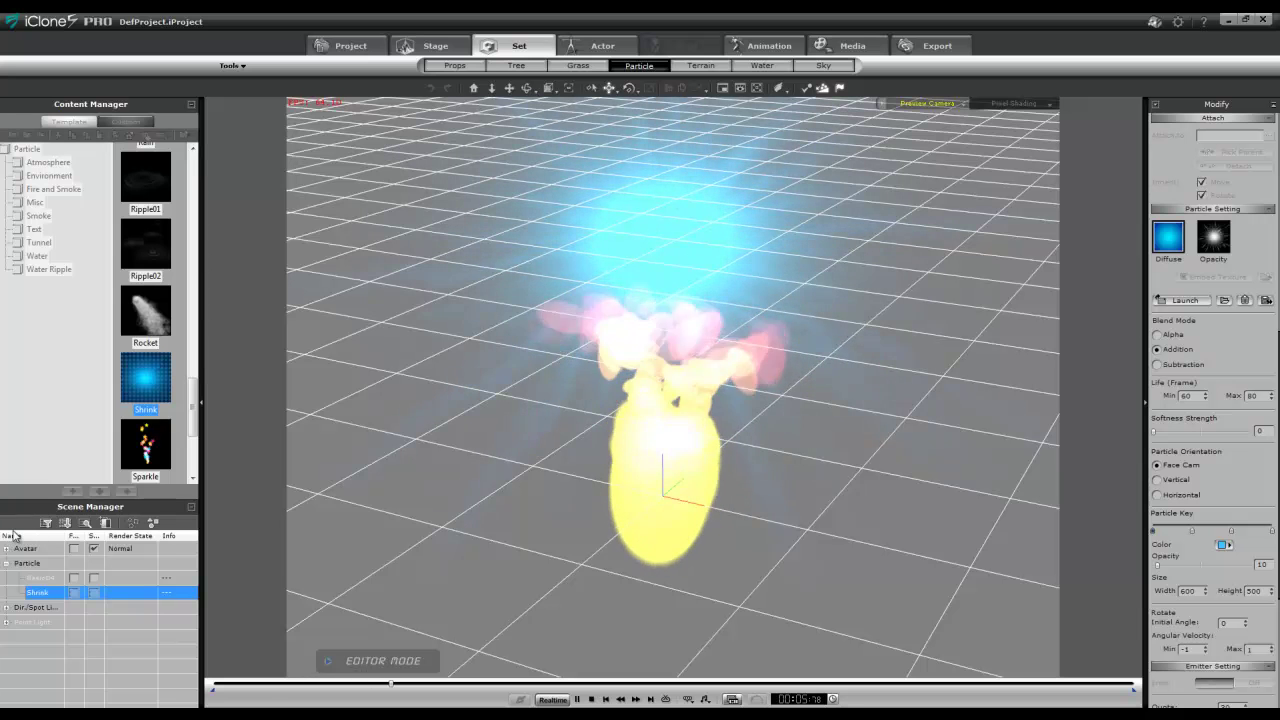
click(605, 701)
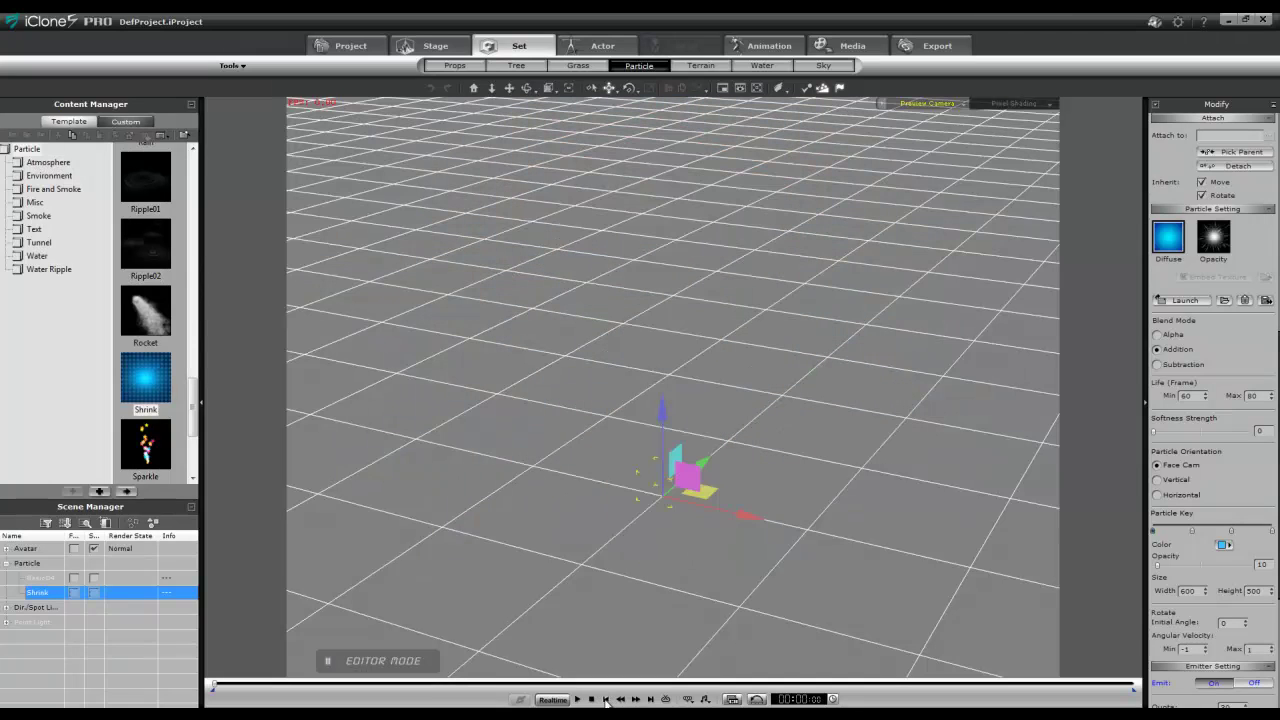
- Attach the Shrink and Basic04 particles to the Chuck avatar, preview the scene, and return to the first frame
click(8, 549)
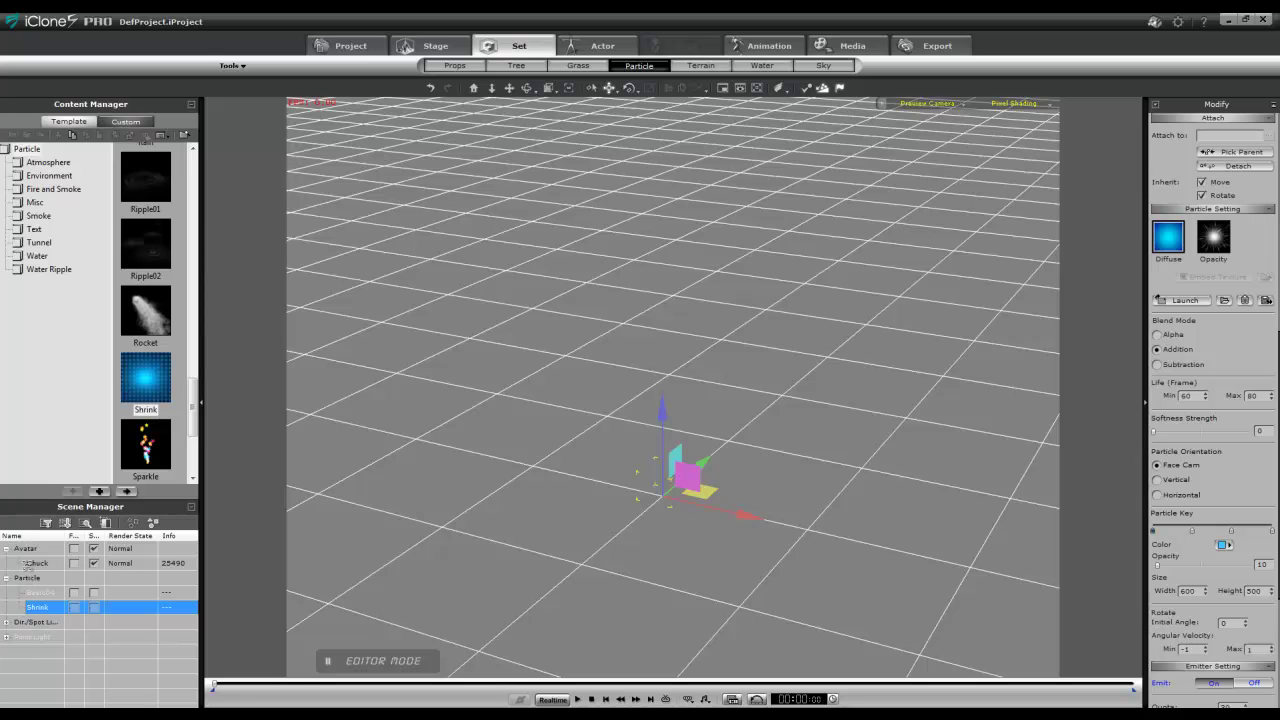
click(33, 568)
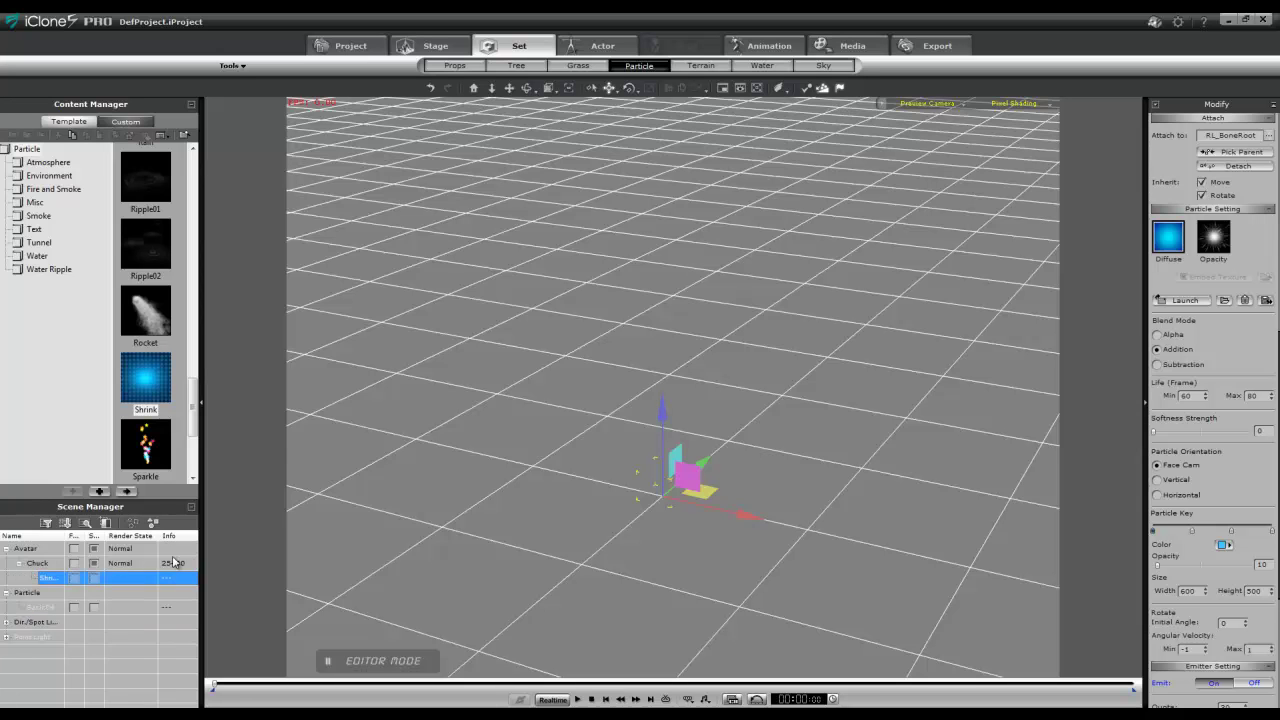
click(41, 609)
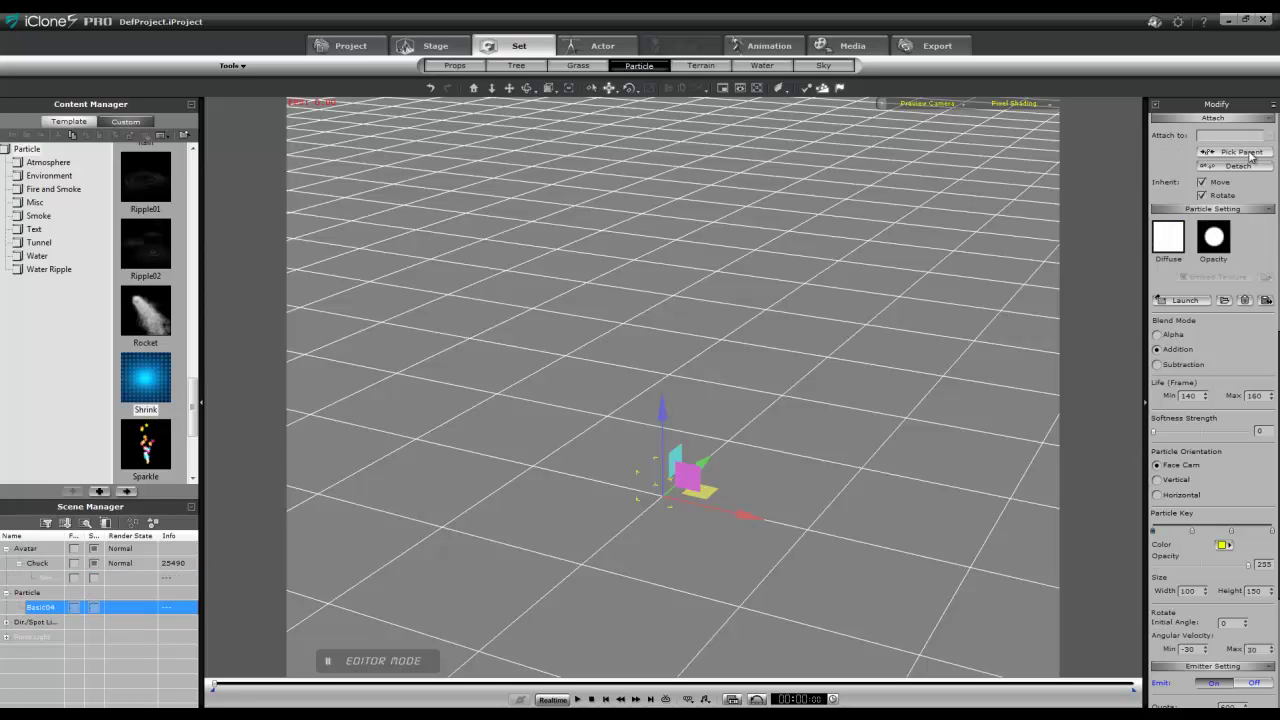
click(30, 565)
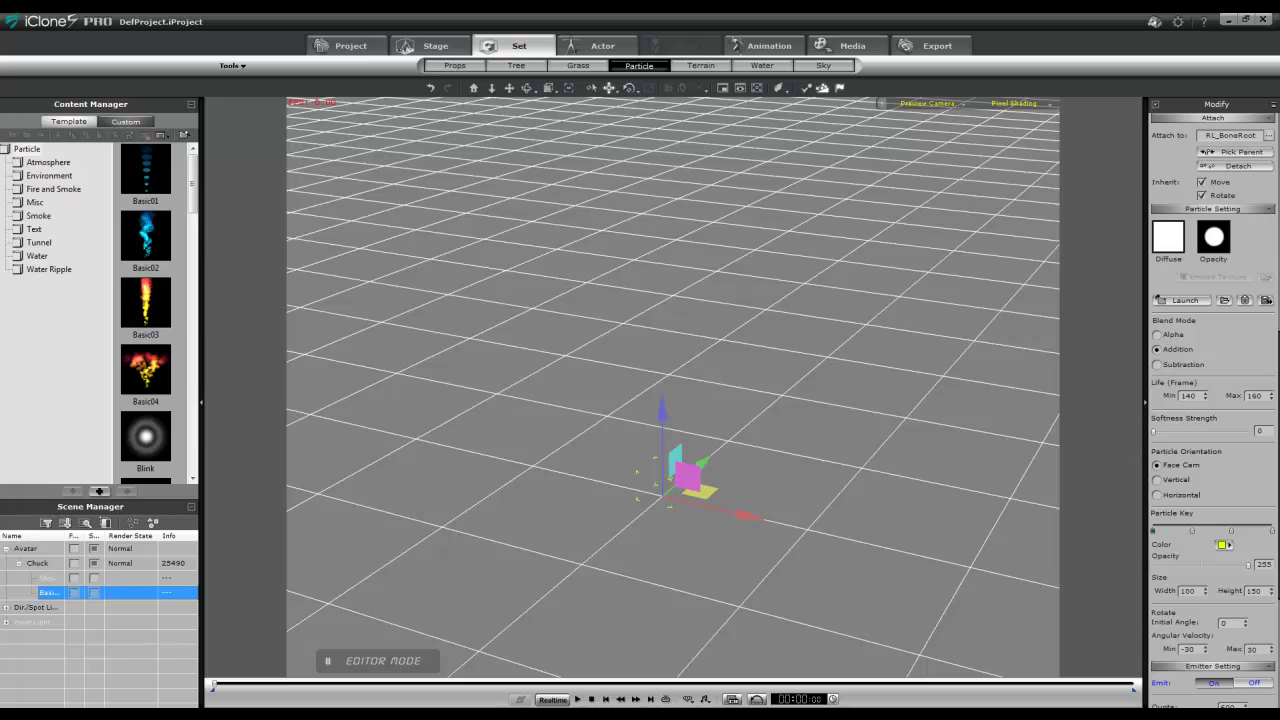
click(36, 563)
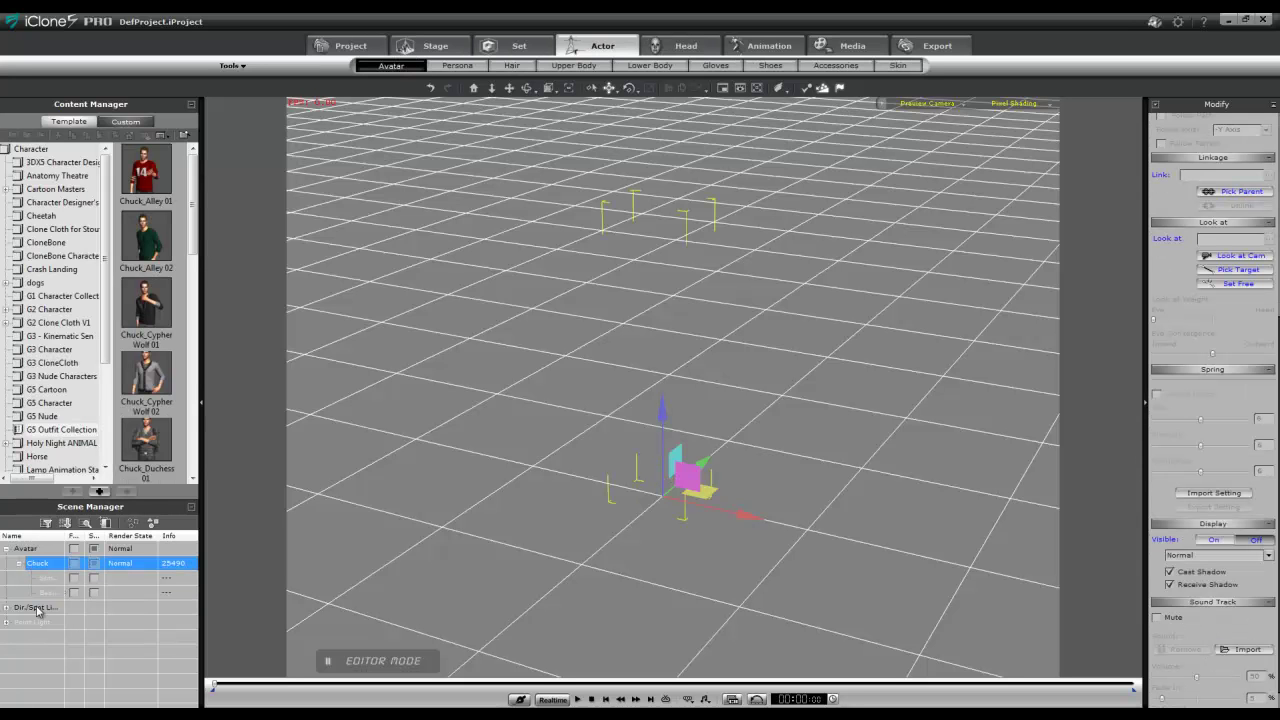
click(576, 699)
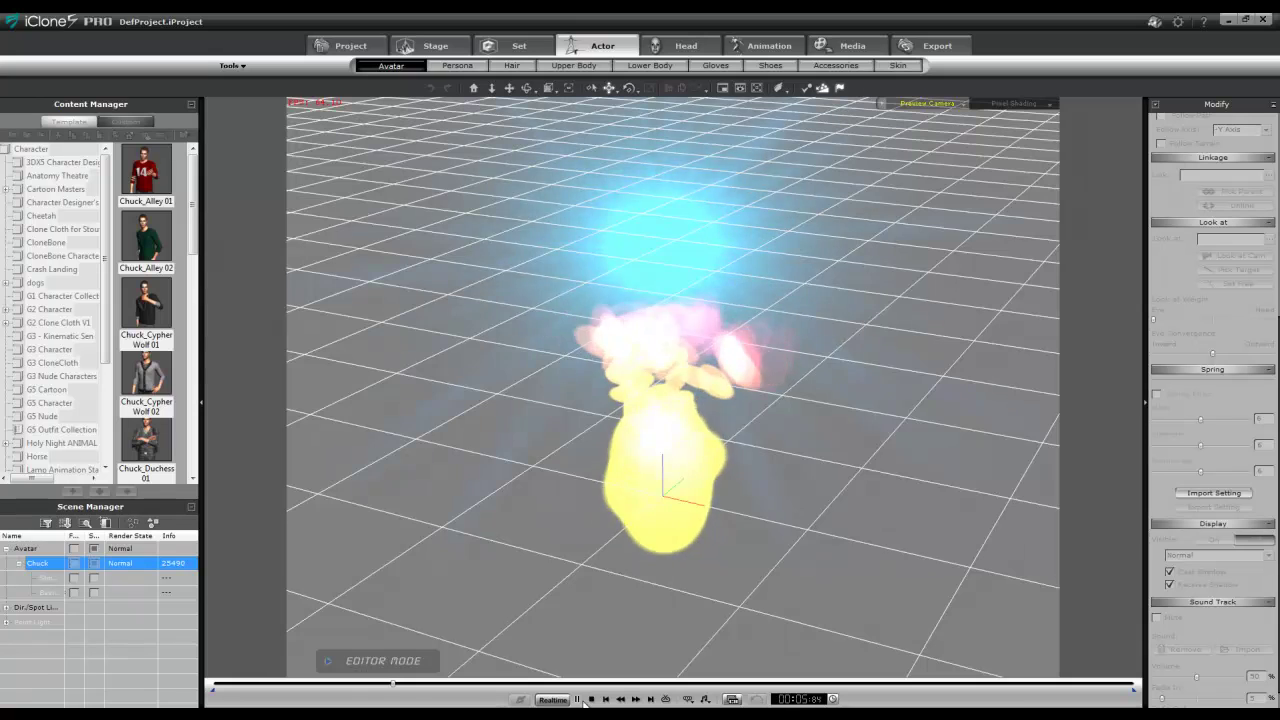
click(591, 699)
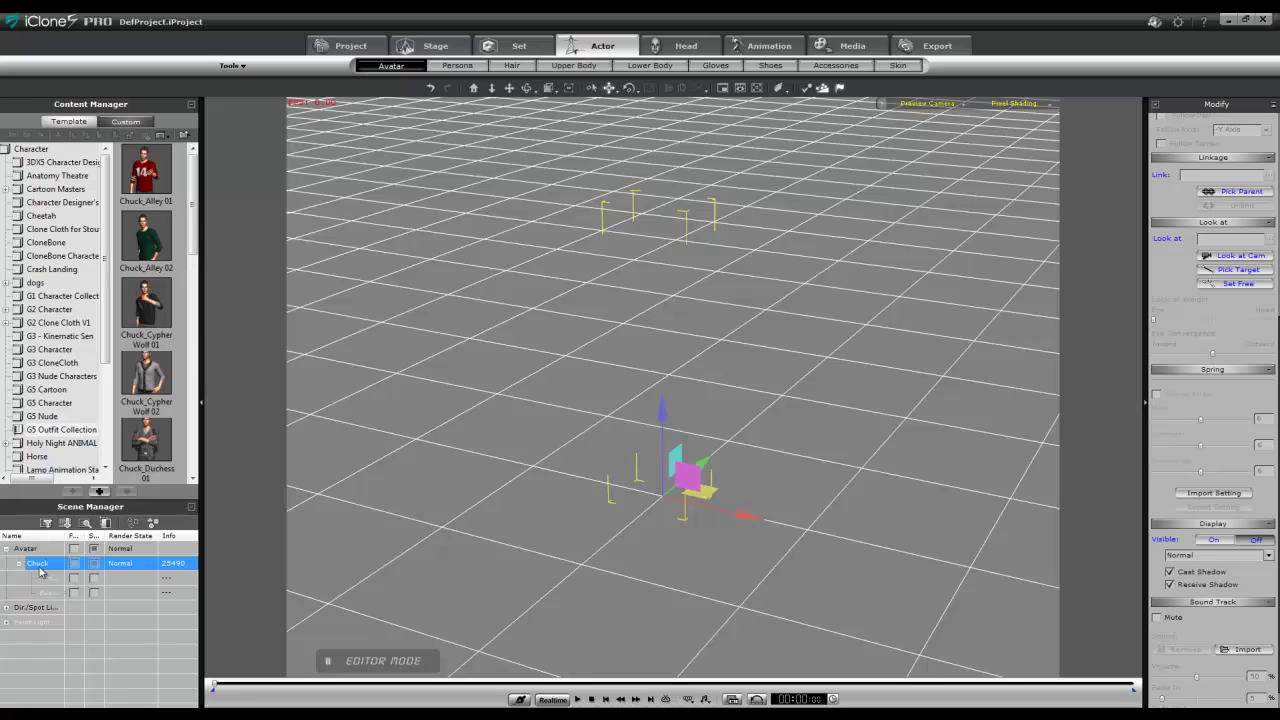
- Open the timeline and show only Chuck's tracks, with the Material and Visible tracks expanded and the Project tracks hidden
key(F3)
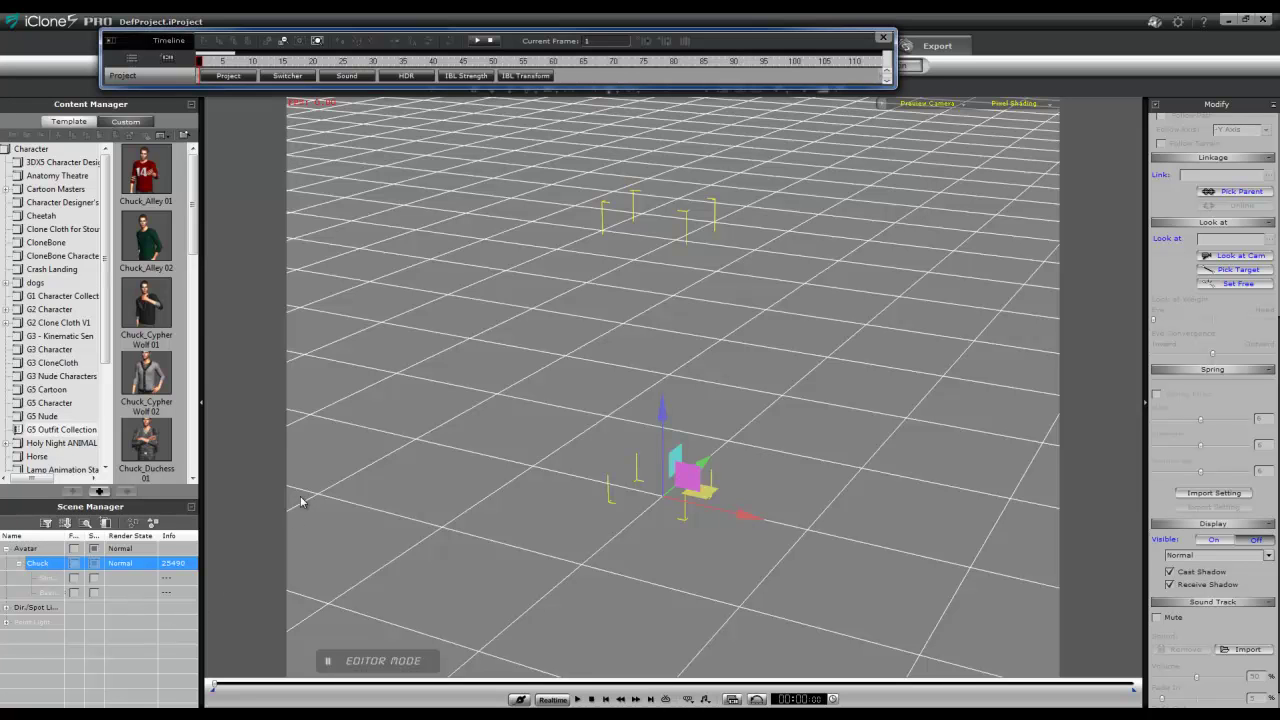
click(138, 64)
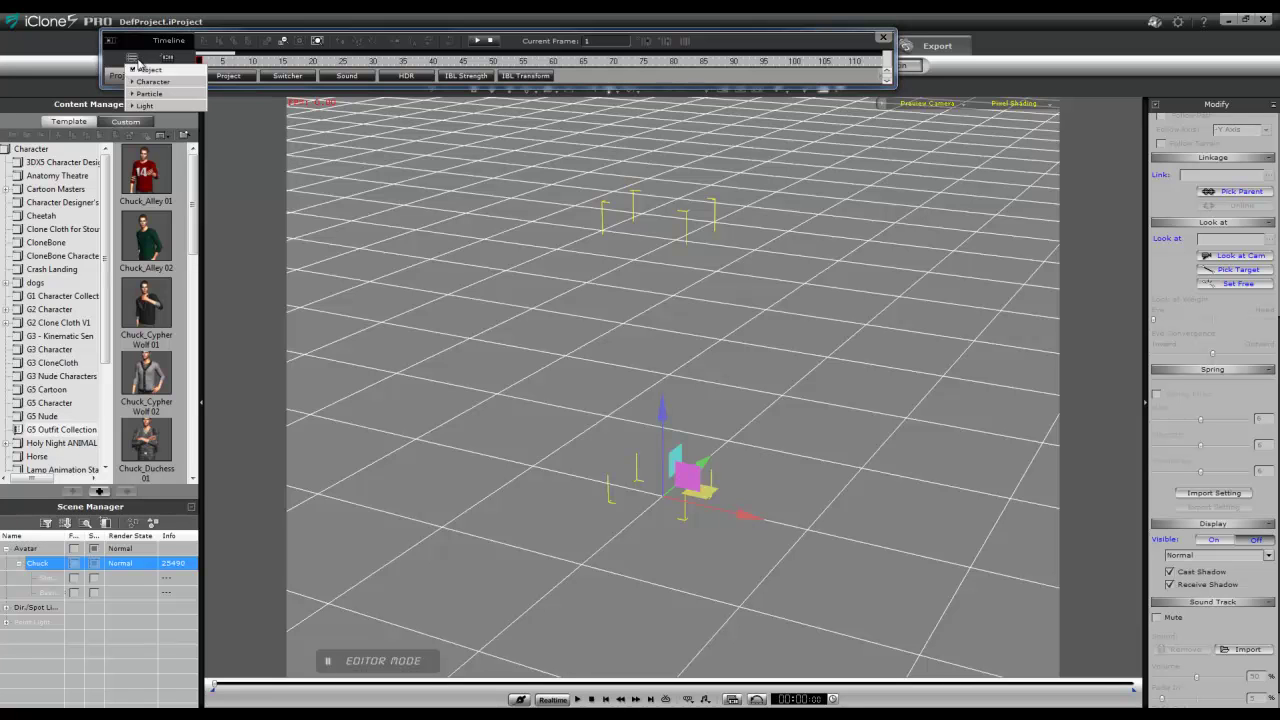
click(135, 82)
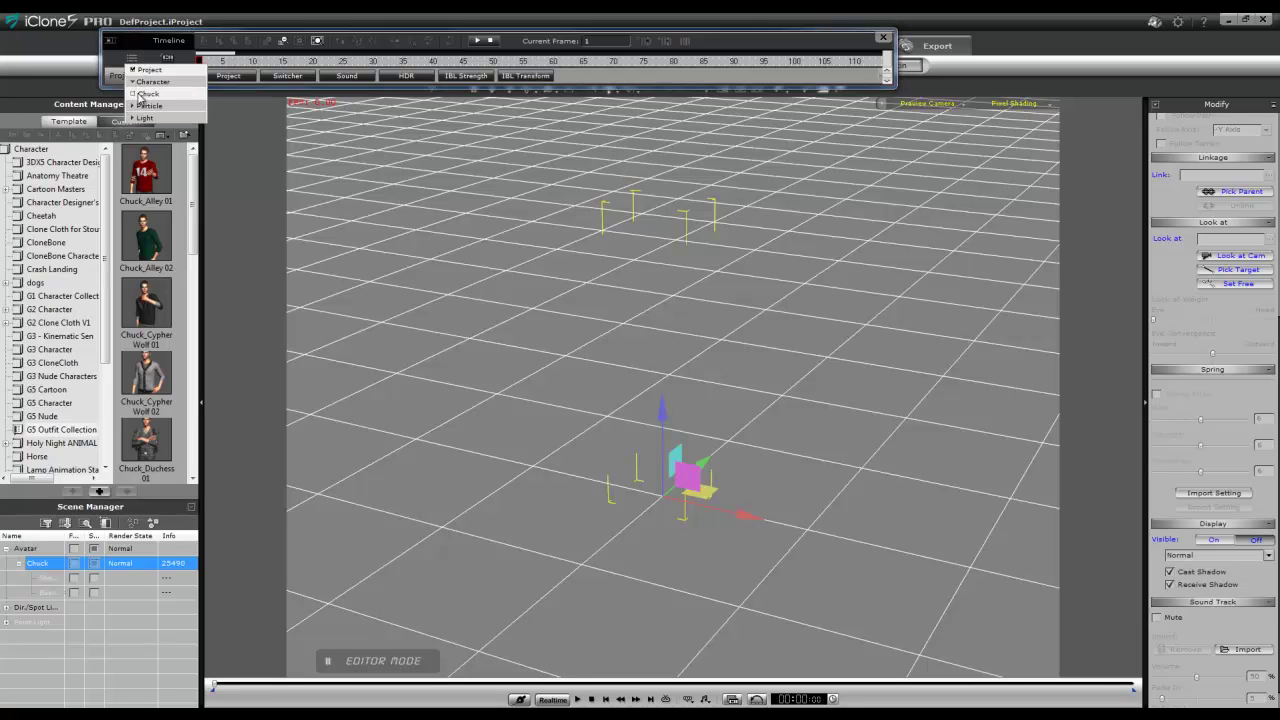
click(134, 94)
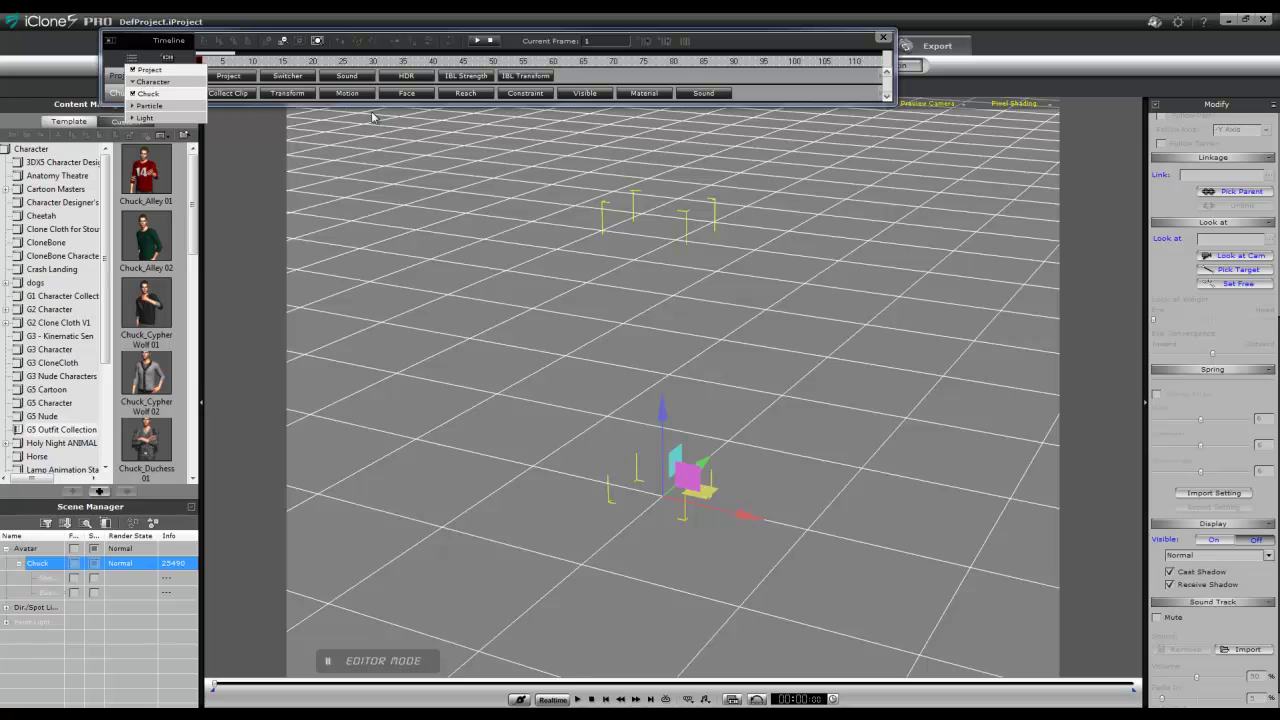
click(133, 69)
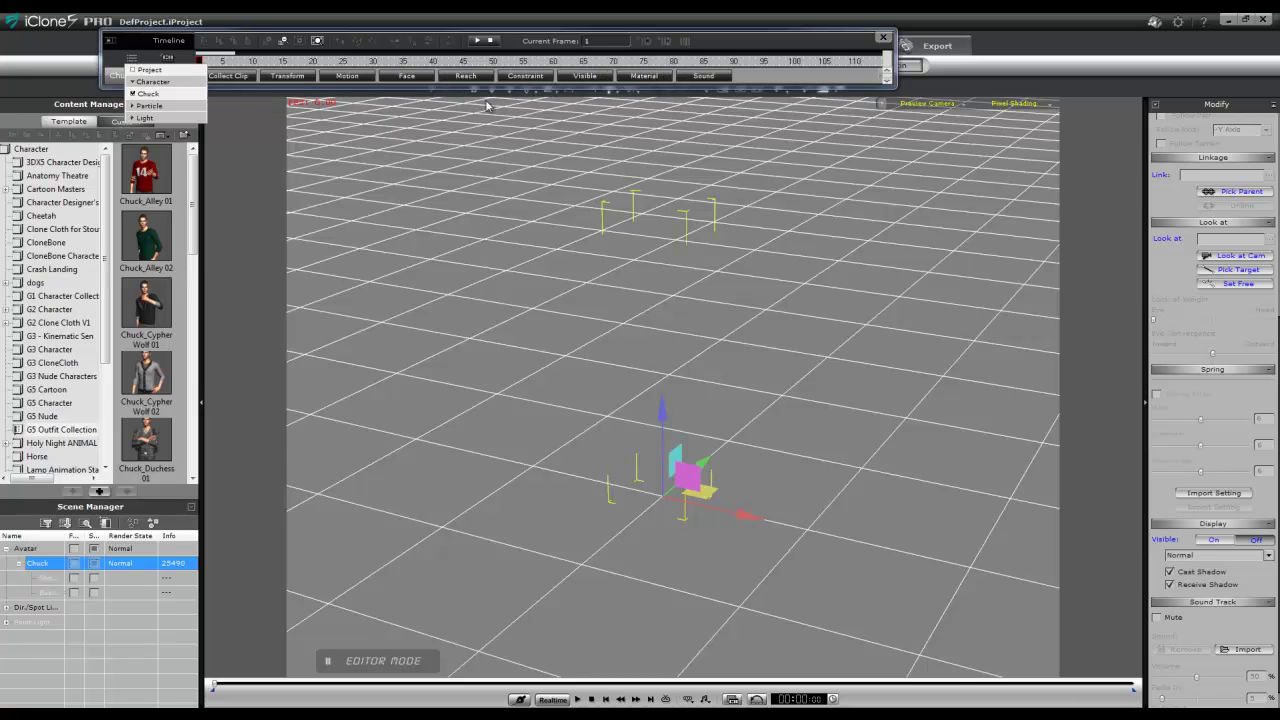
click(644, 78)
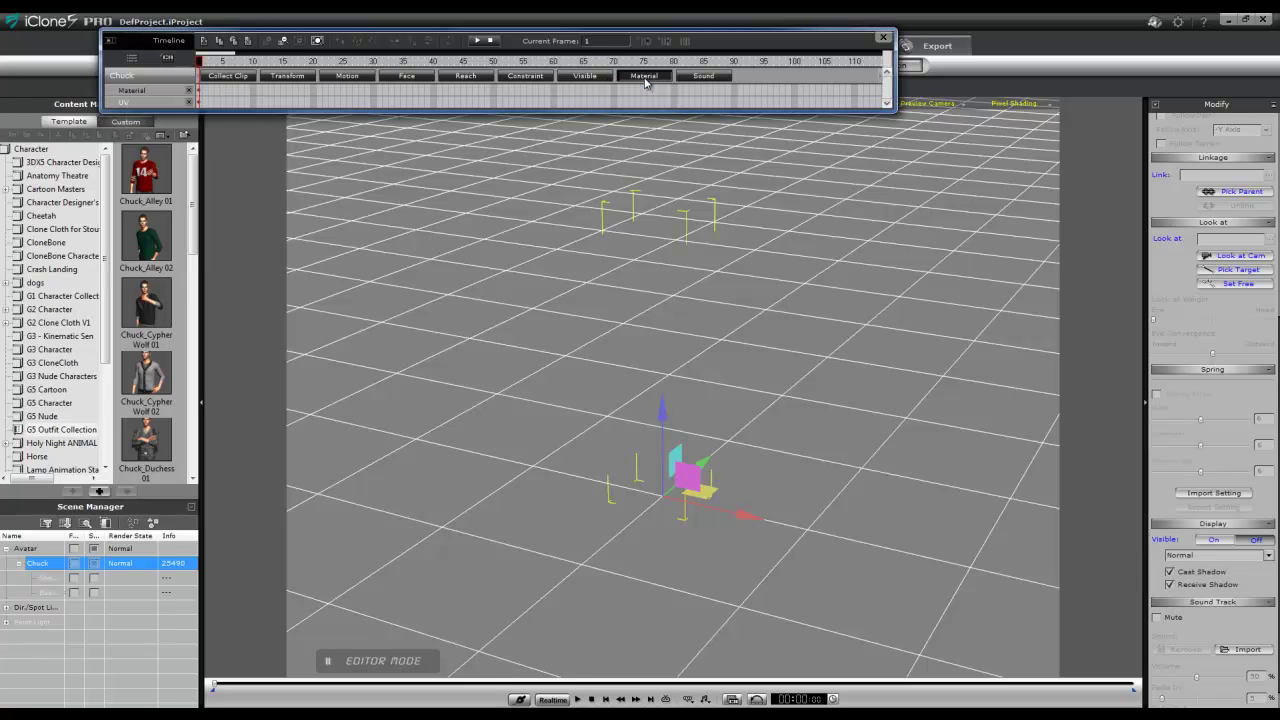
click(586, 77)
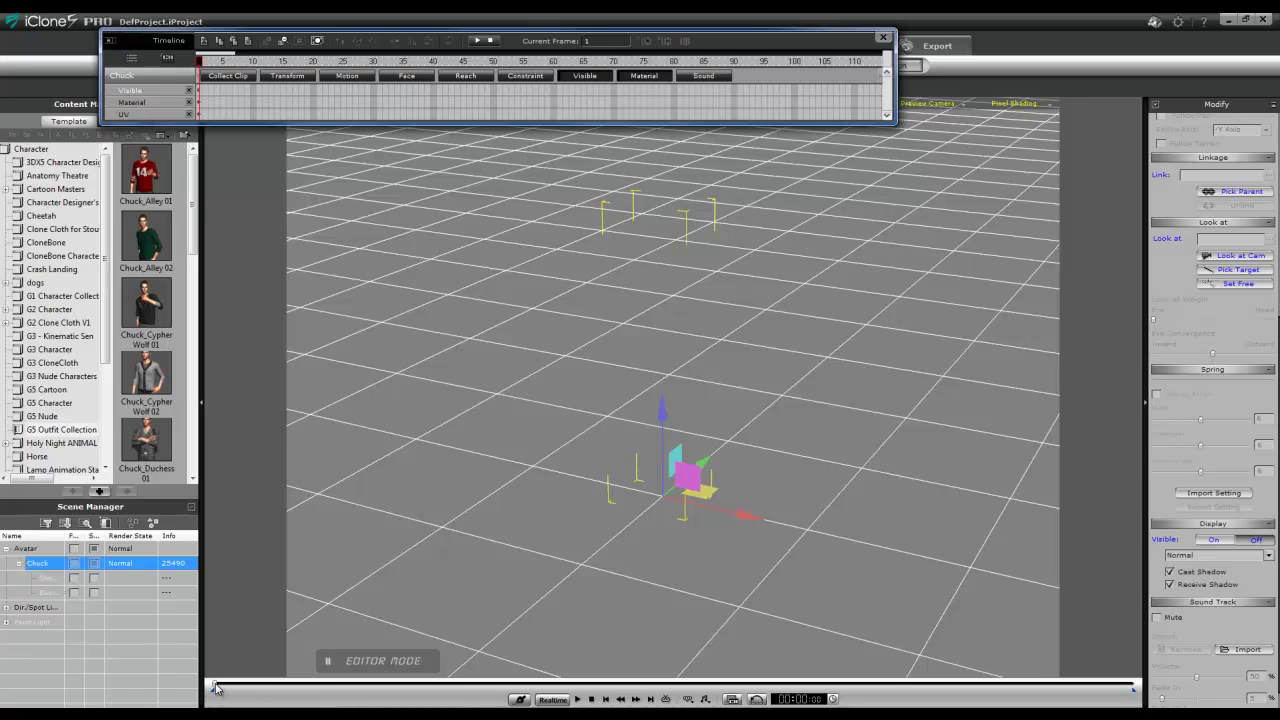
- Turn emission off for both the Shrink and Basic04 particles at the first frame, and play the scene to check
drag(214, 688, 208, 687)
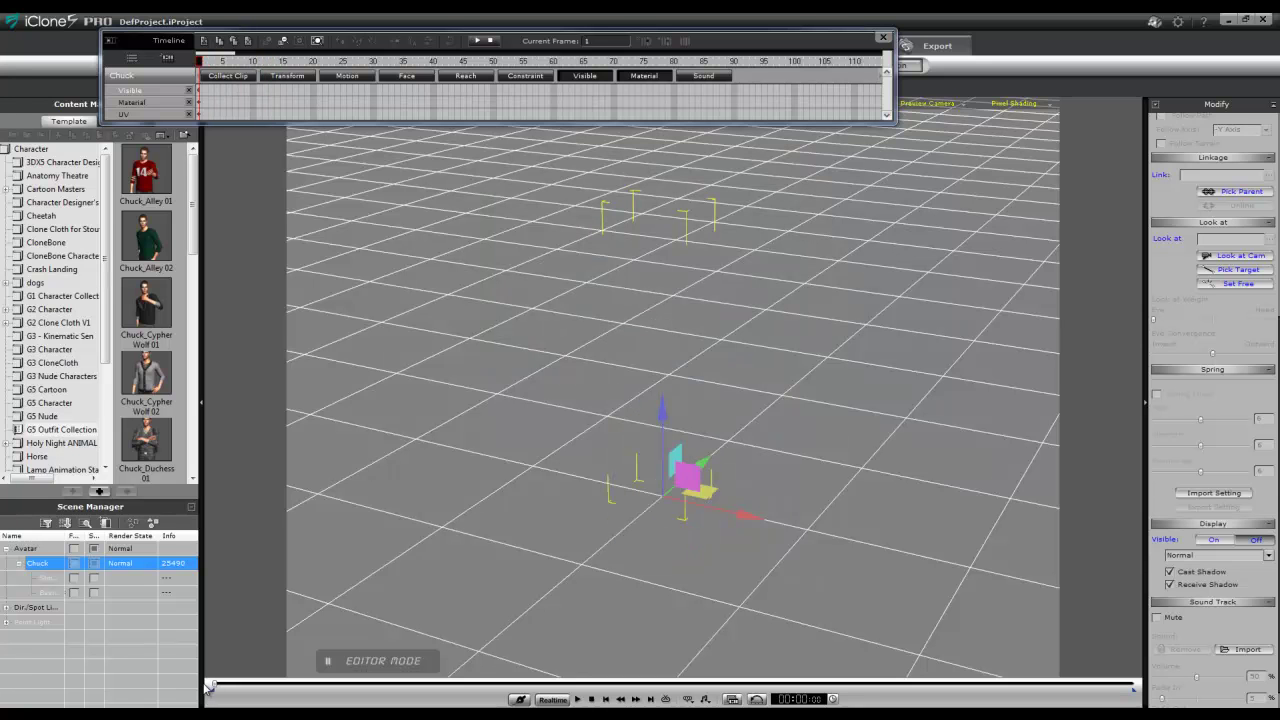
click(46, 579)
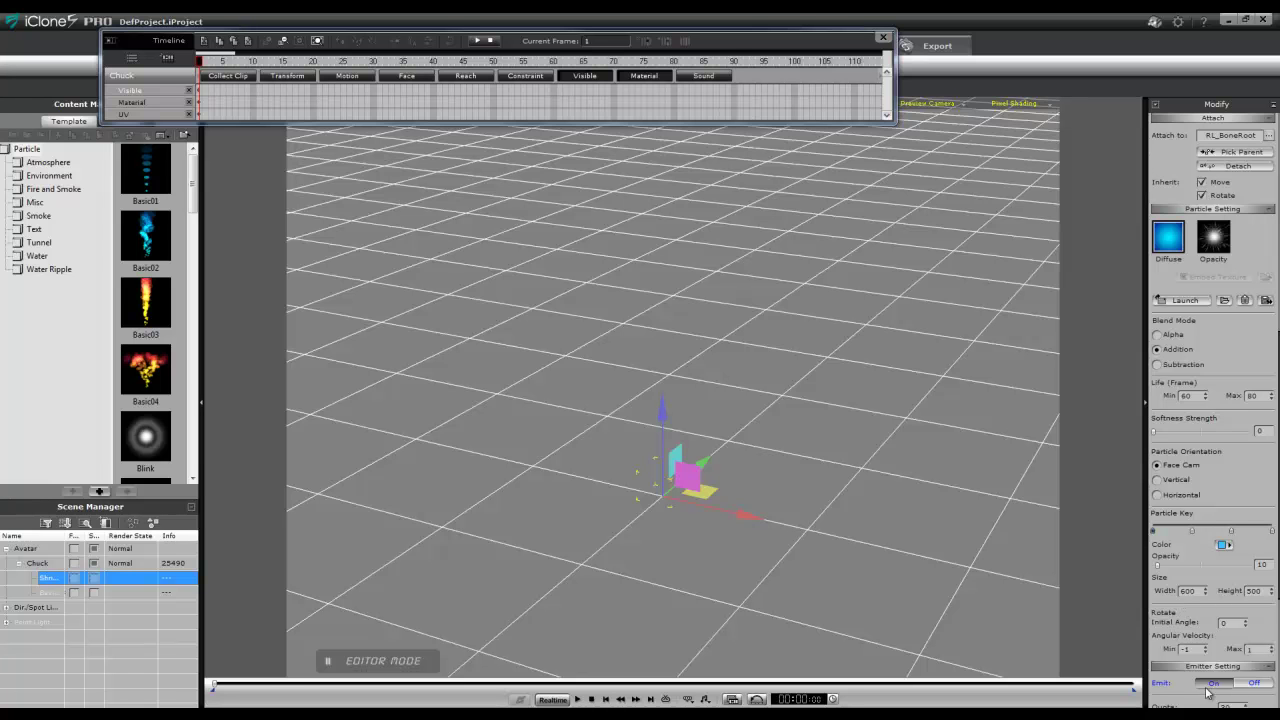
mouse_move(1158, 693)
mouse_down()
mouse_move(1152, 418)
mouse_move(1152, 715)
mouse_up()
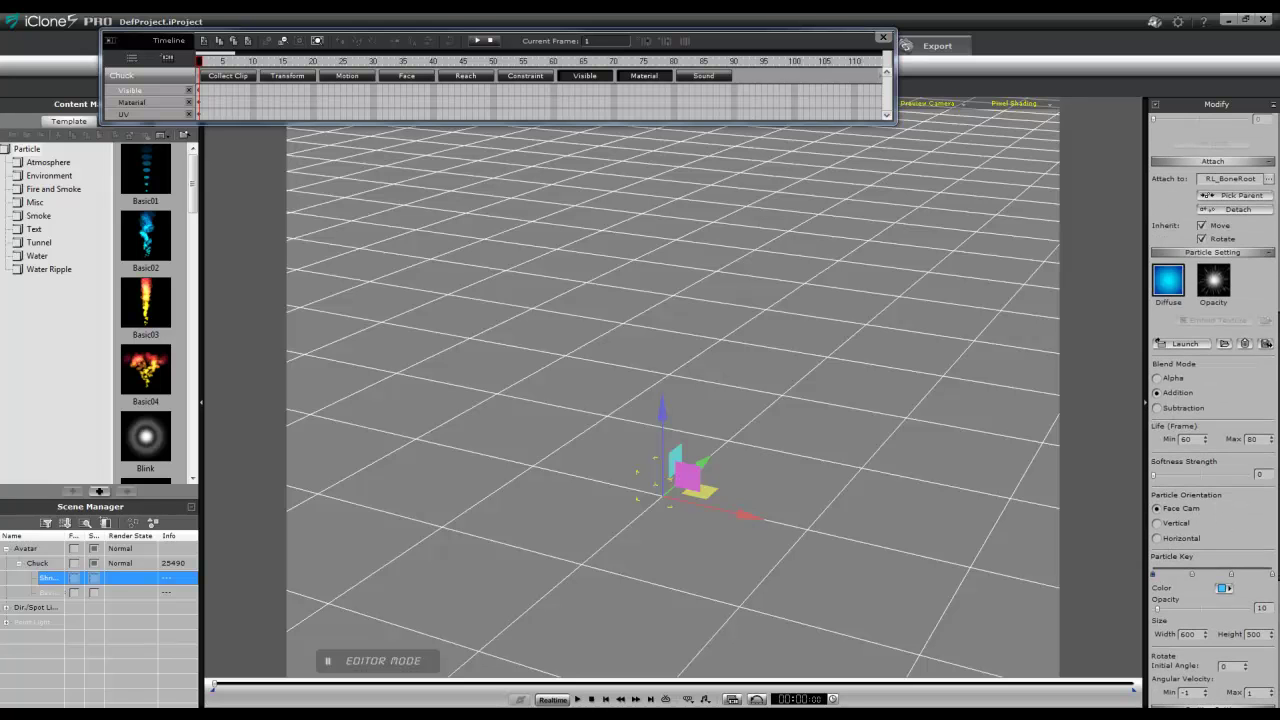
drag(1231, 375, 1173, 290)
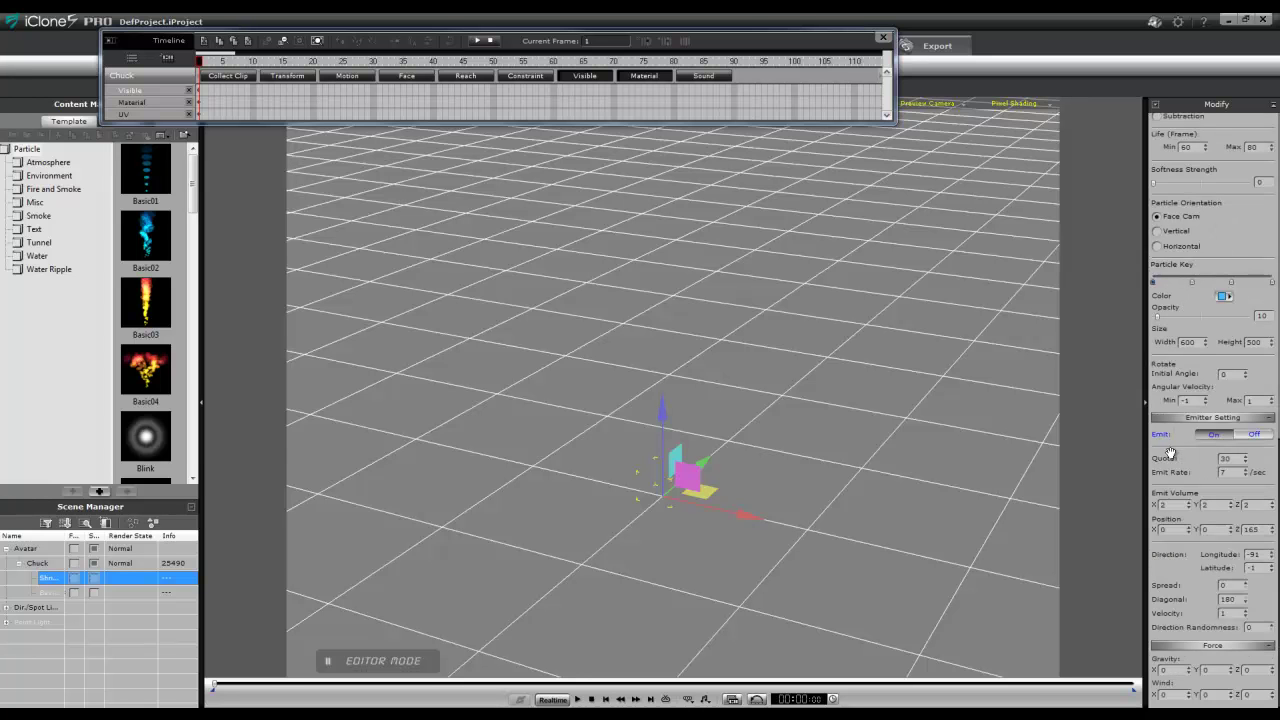
click(1254, 434)
click(53, 592)
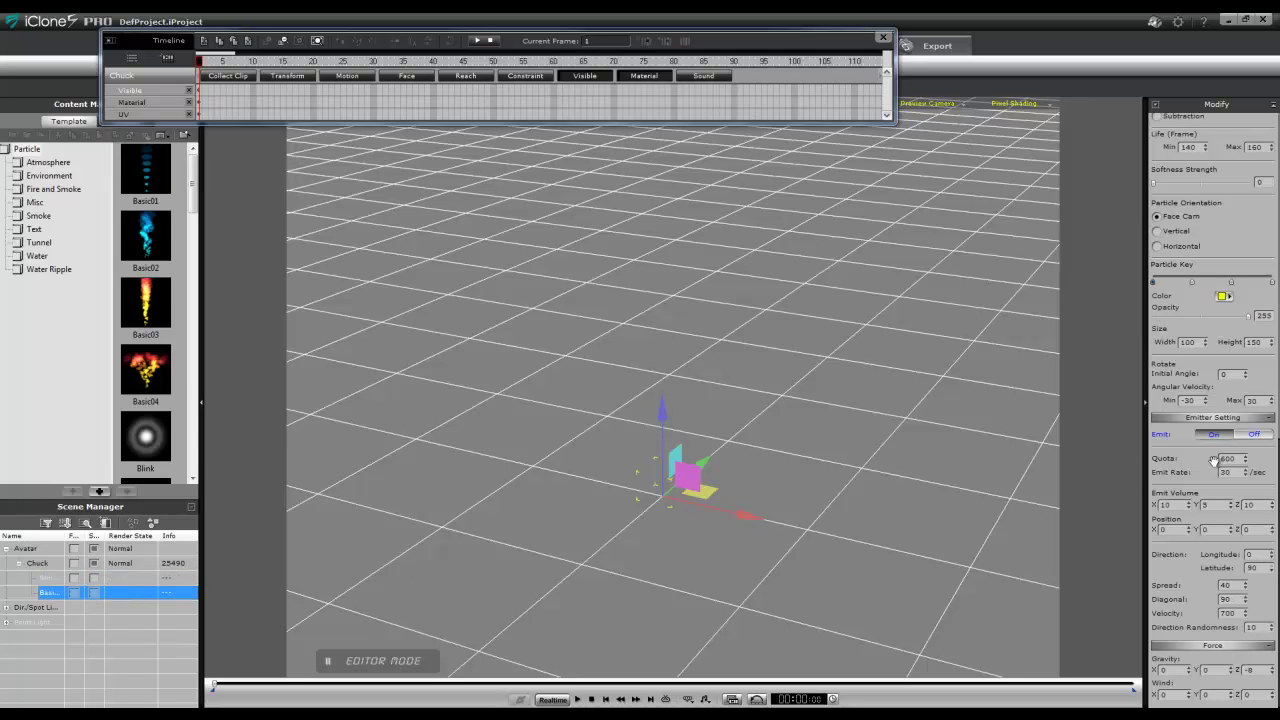
click(1262, 435)
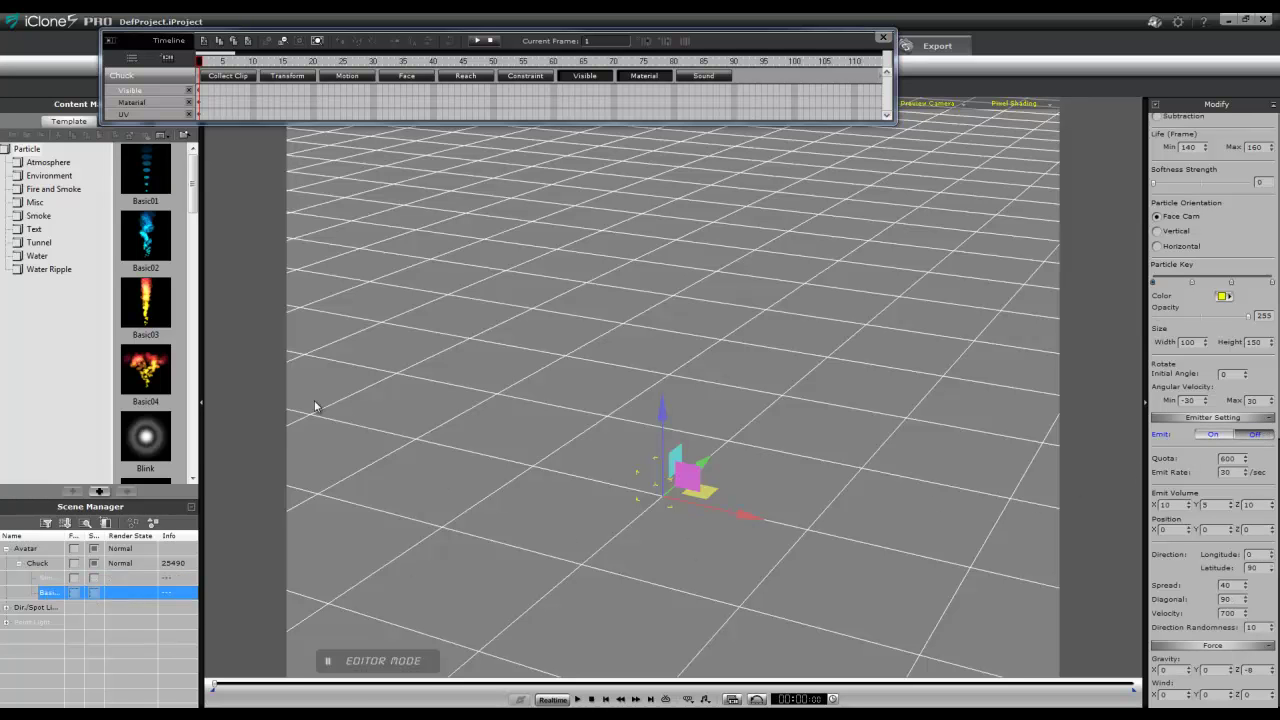
click(577, 700)
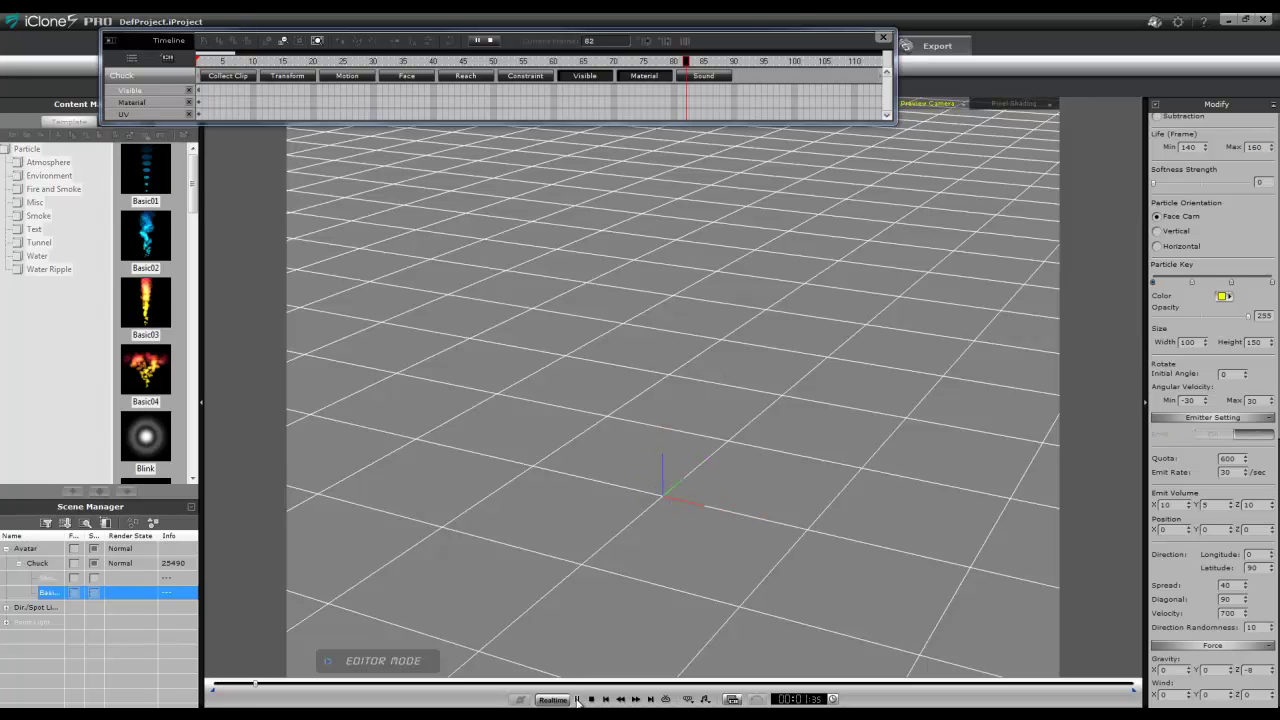
click(591, 700)
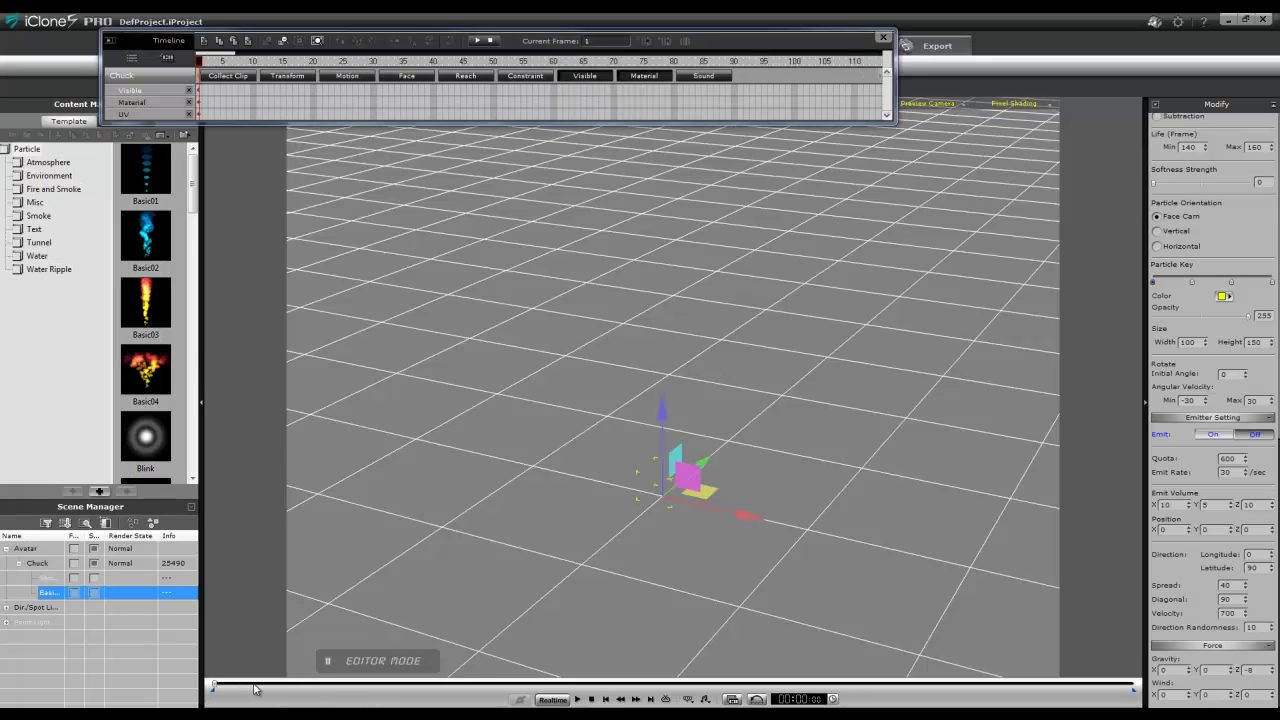
- Turn emission on for both the Basic04 and Shrink particles at frame 144
drag(216, 687, 286, 687)
drag(236, 52, 336, 54)
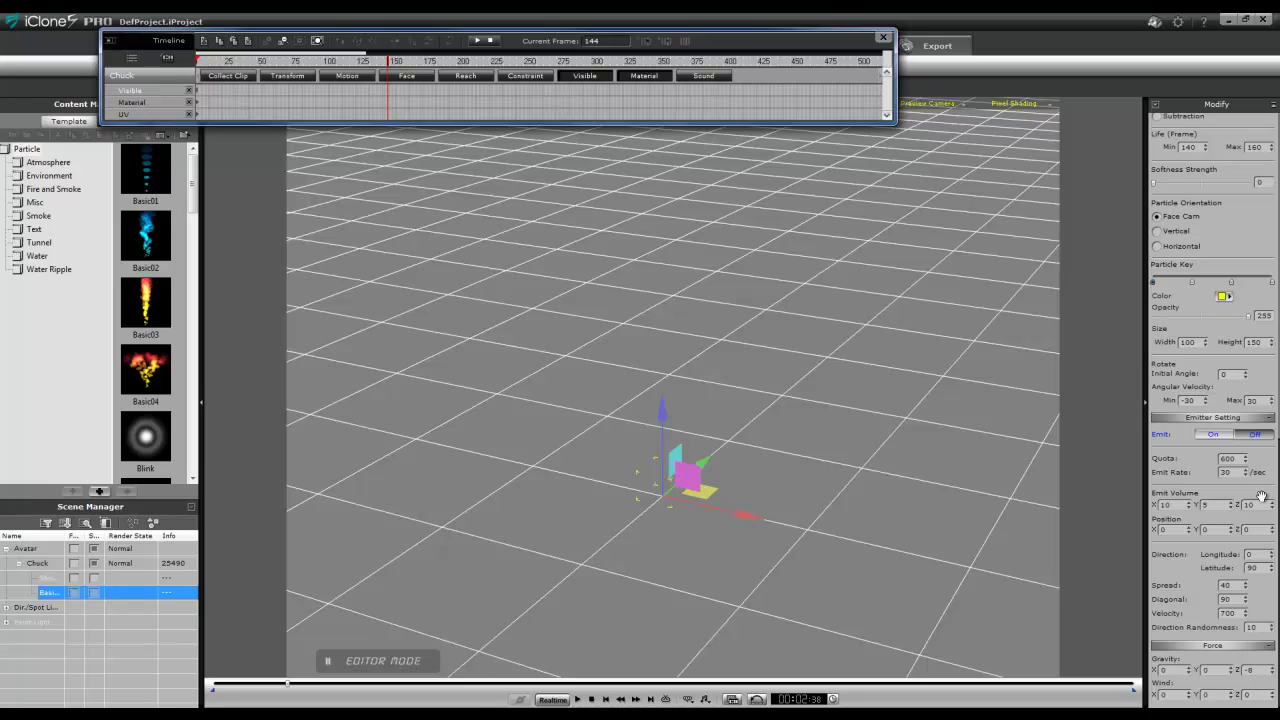
click(1212, 436)
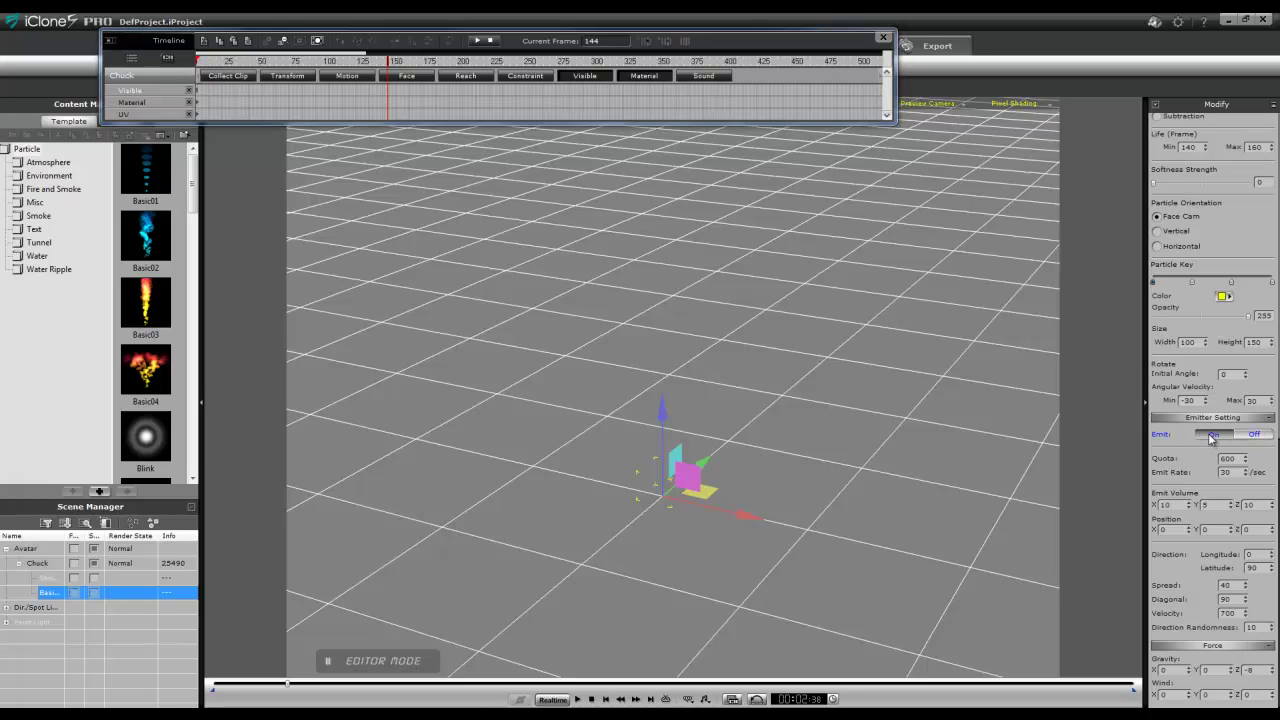
click(46, 578)
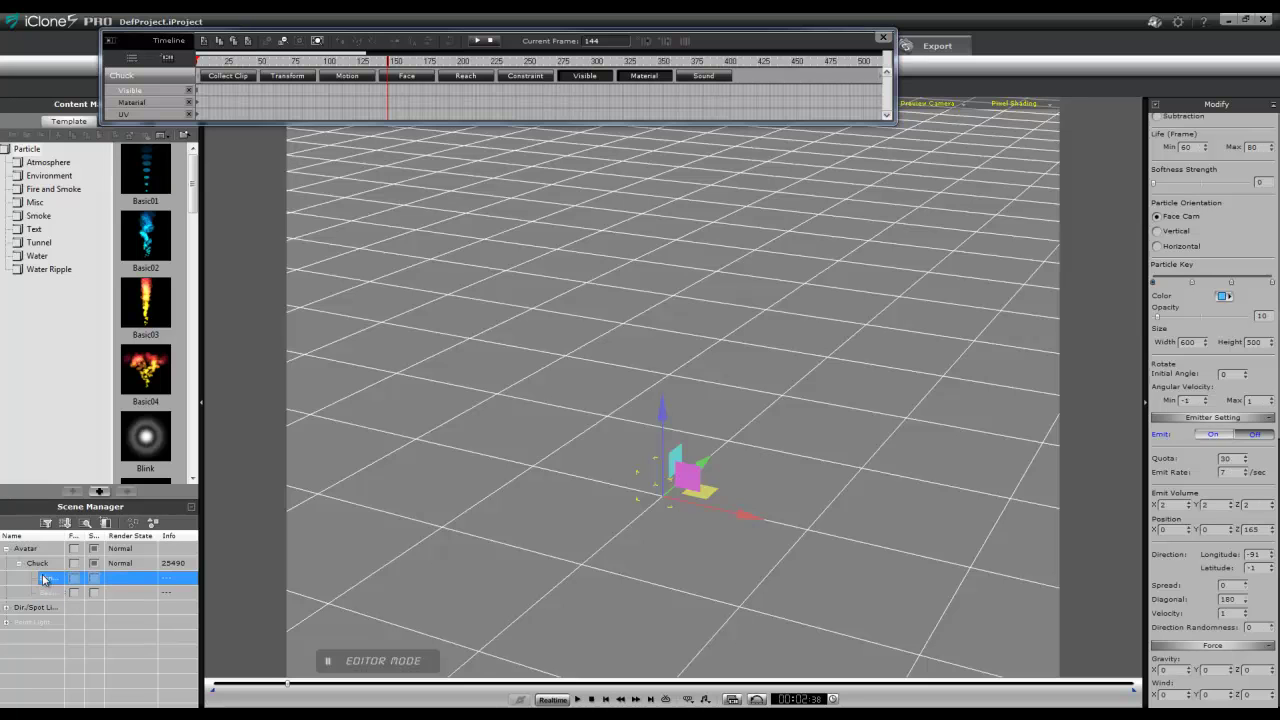
click(1211, 436)
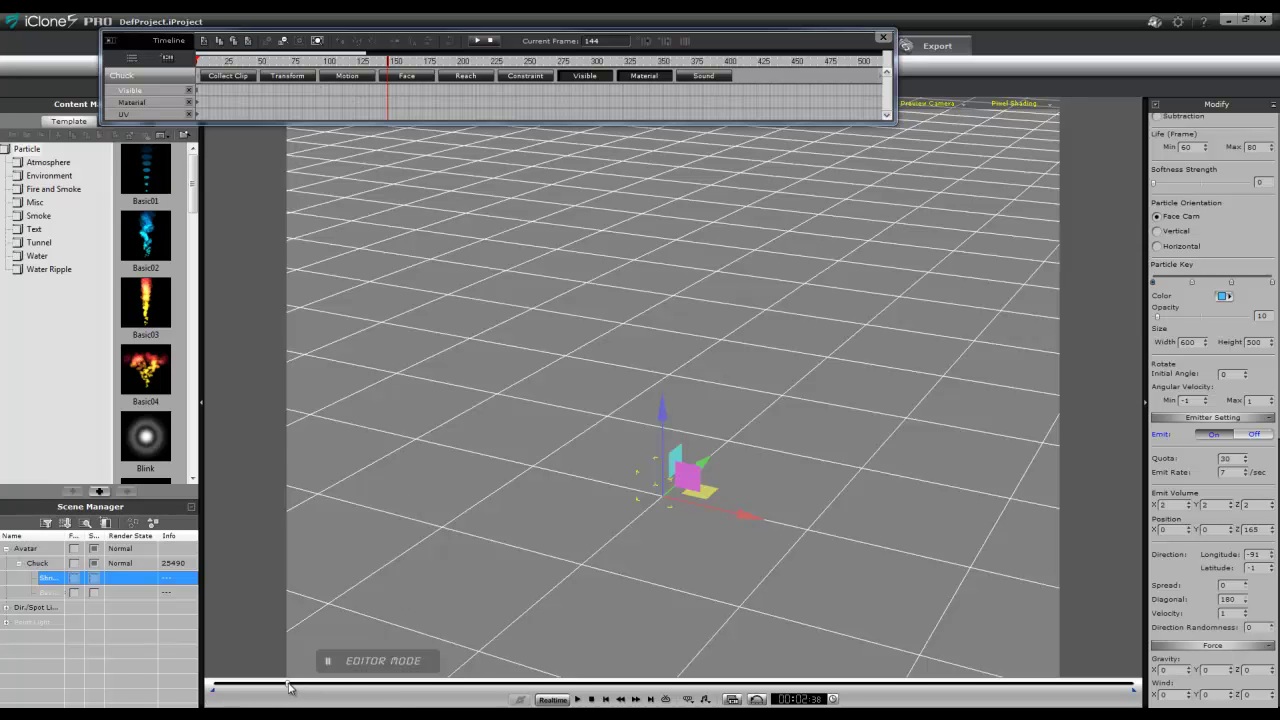
- Set Chuck's visibility to Off around frame 201 and add a key on his Material track at frame 200
drag(288, 686, 317, 686)
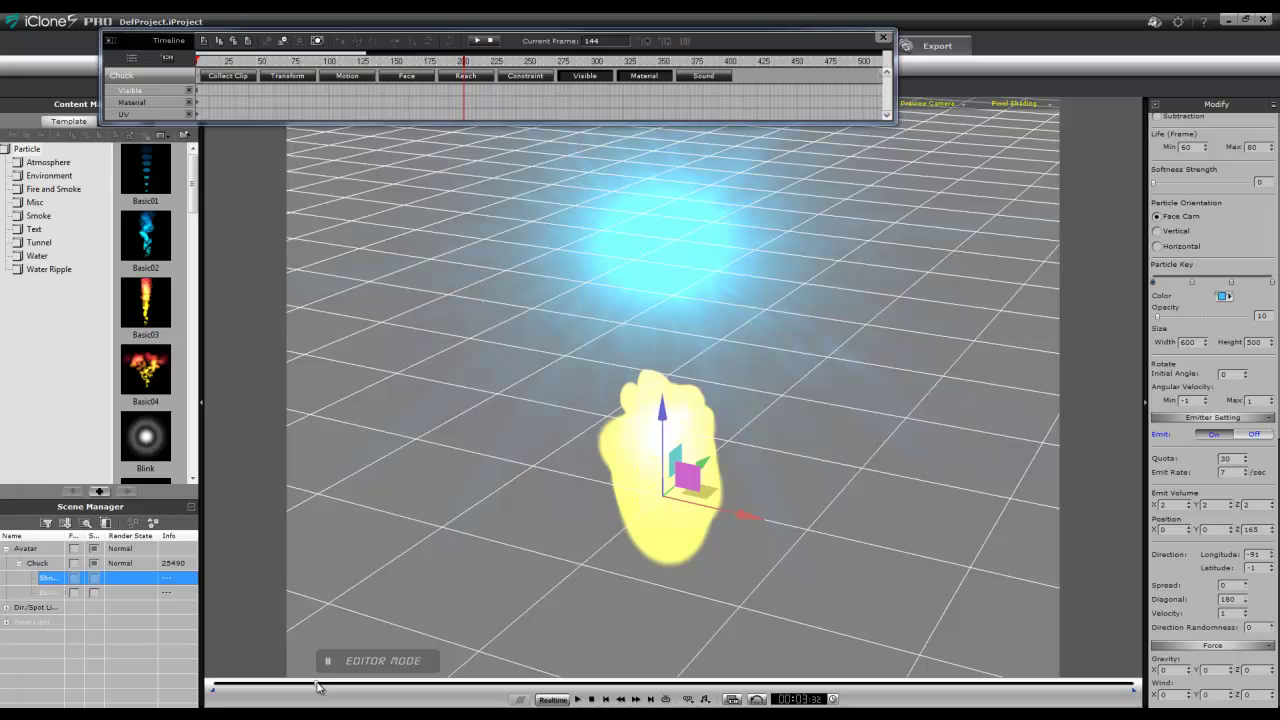
click(36, 564)
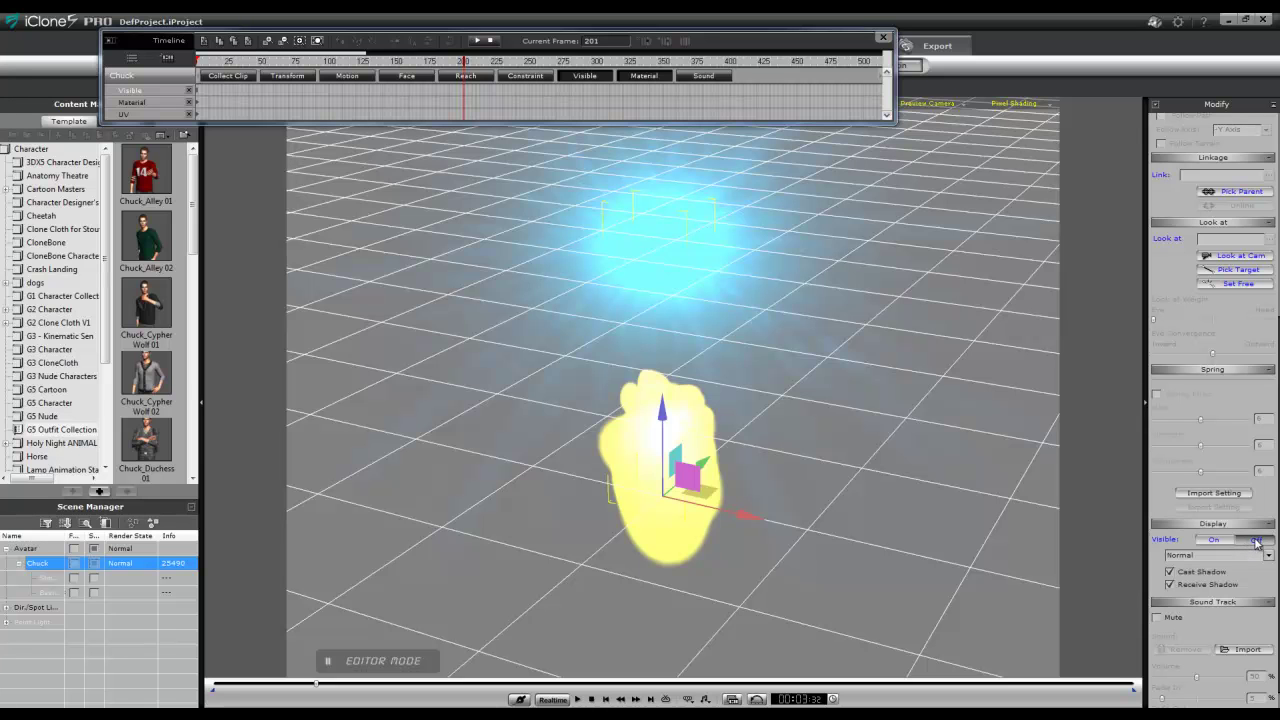
click(1256, 540)
click(462, 101)
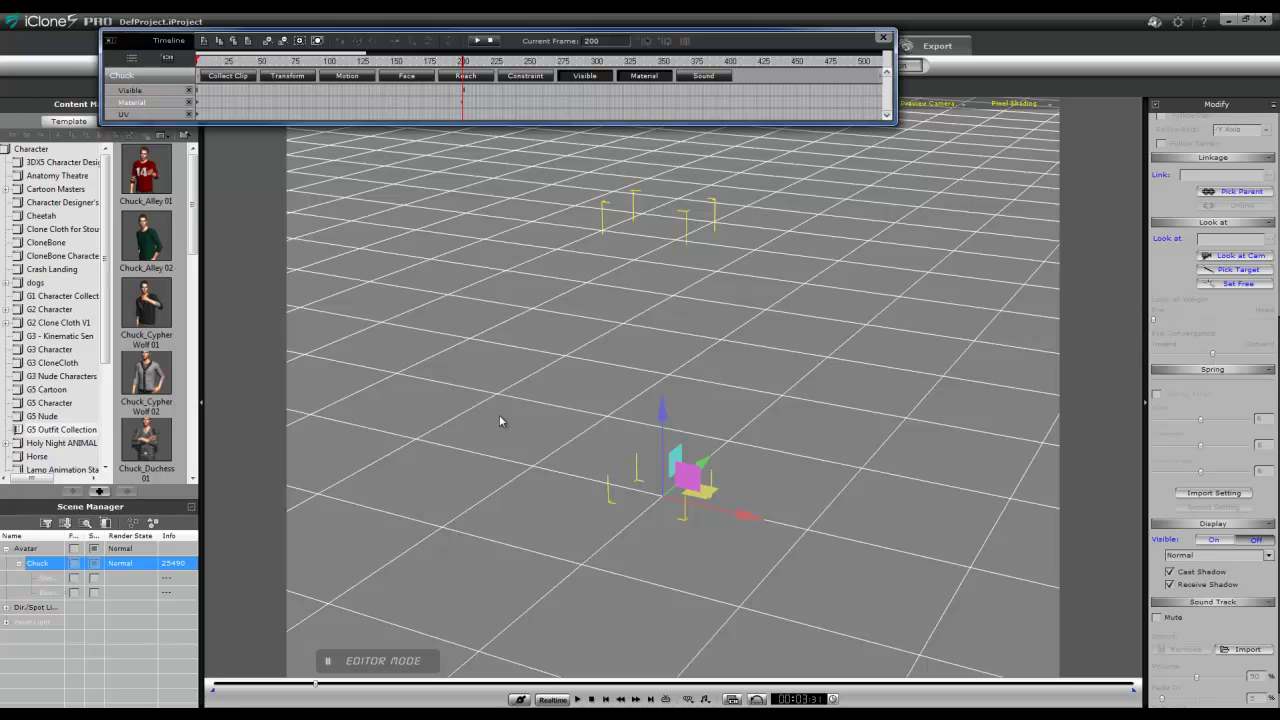
mouse_move(464, 62)
mouse_down()
mouse_move(487, 62)
mouse_move(463, 62)
mouse_move(469, 86)
mouse_up()
- Go to frame 240 and set the opacity of Chuck's RL_Hair material to 70
drag(320, 683, 331, 688)
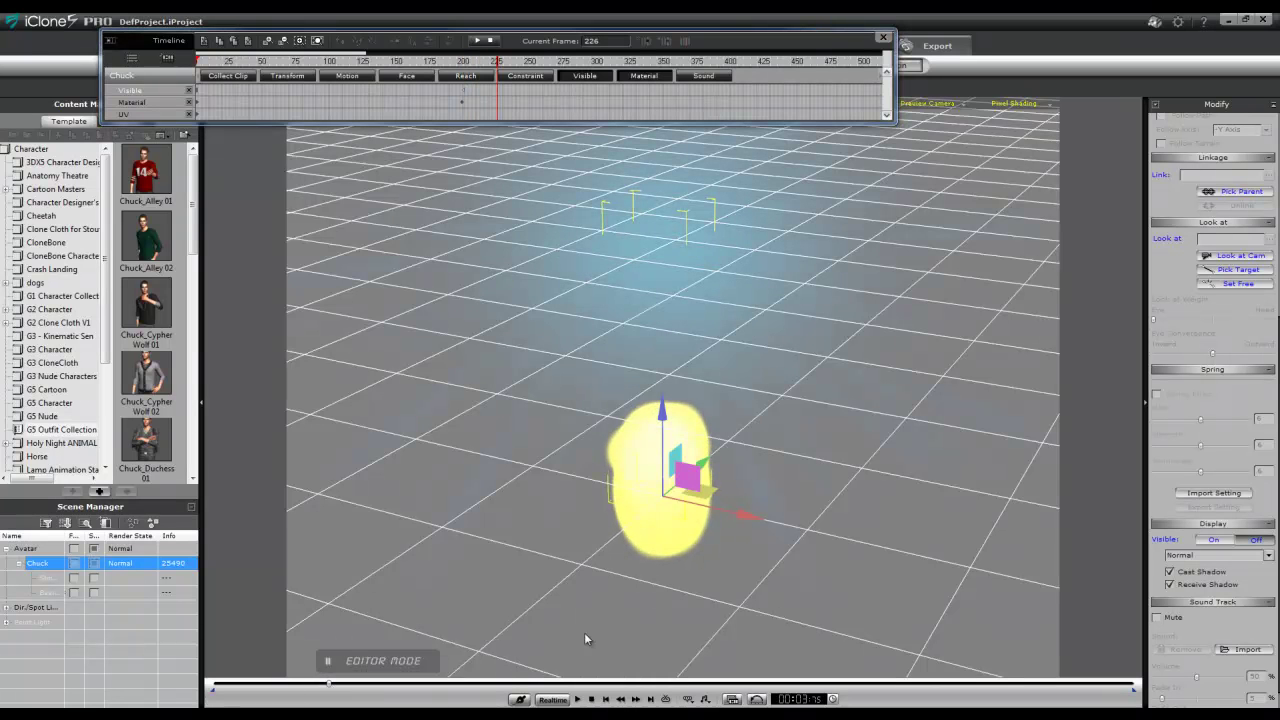
drag(731, 45, 815, 126)
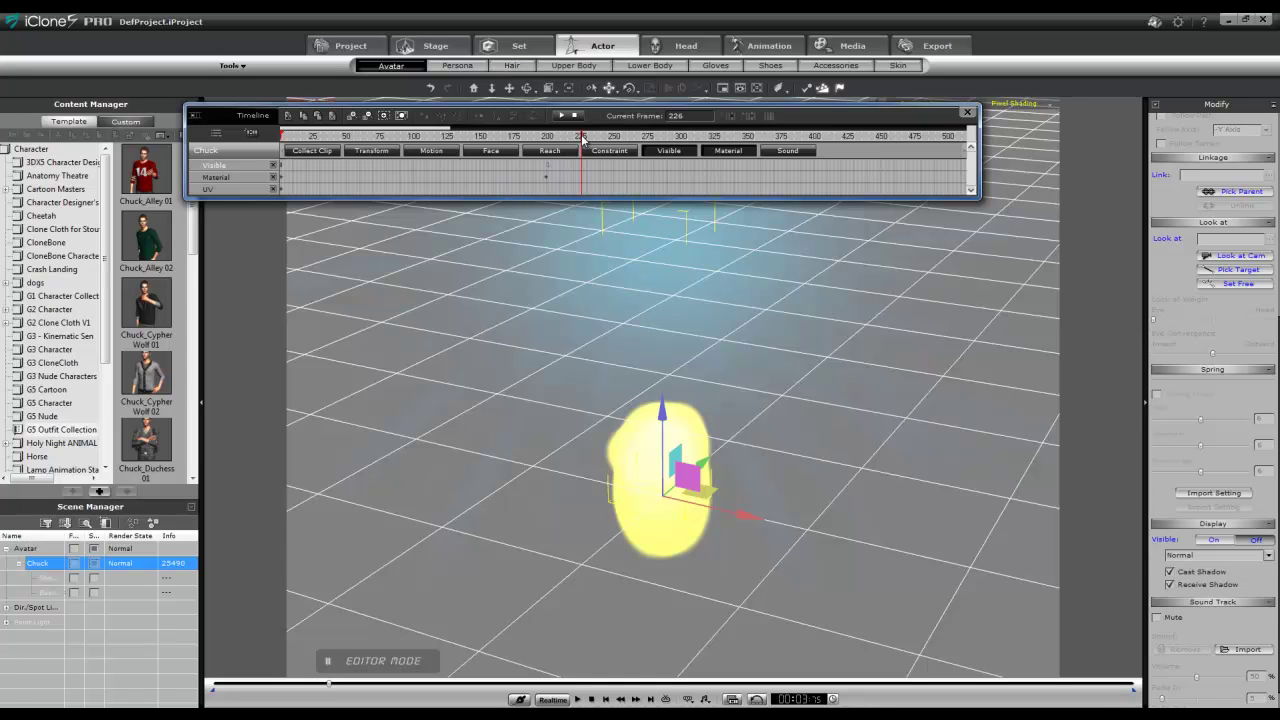
drag(583, 138, 602, 140)
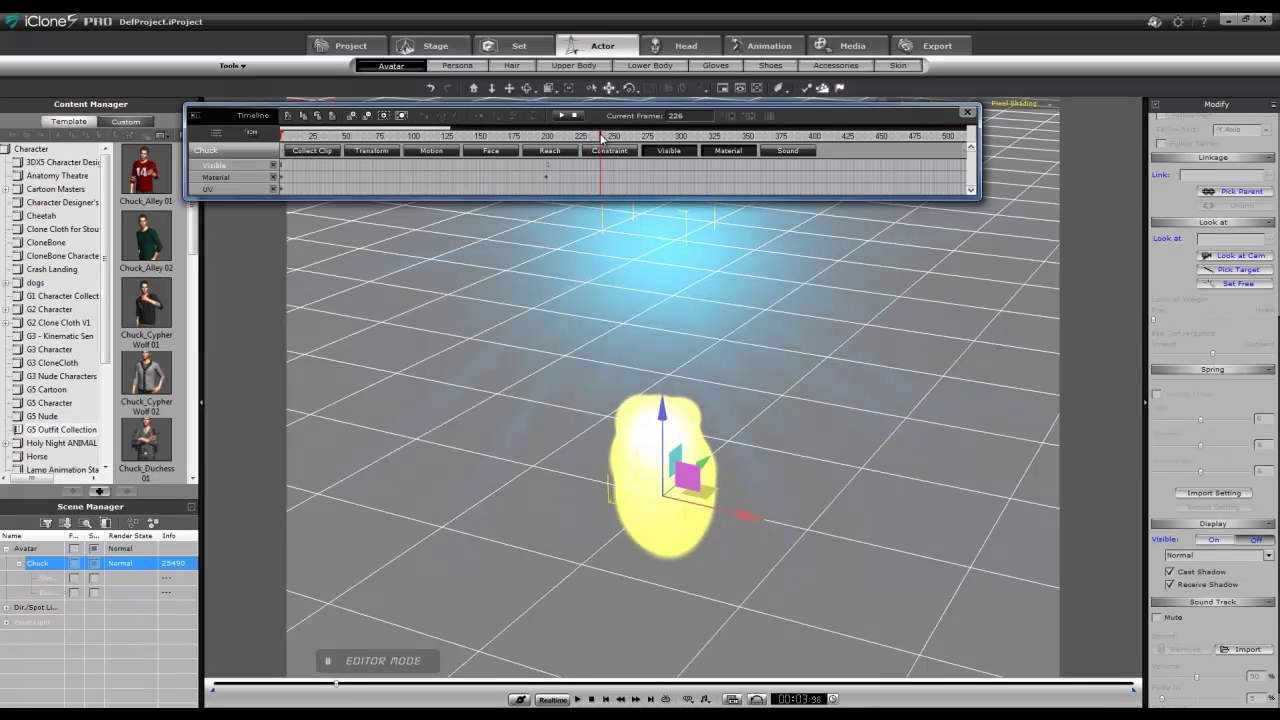
click(514, 66)
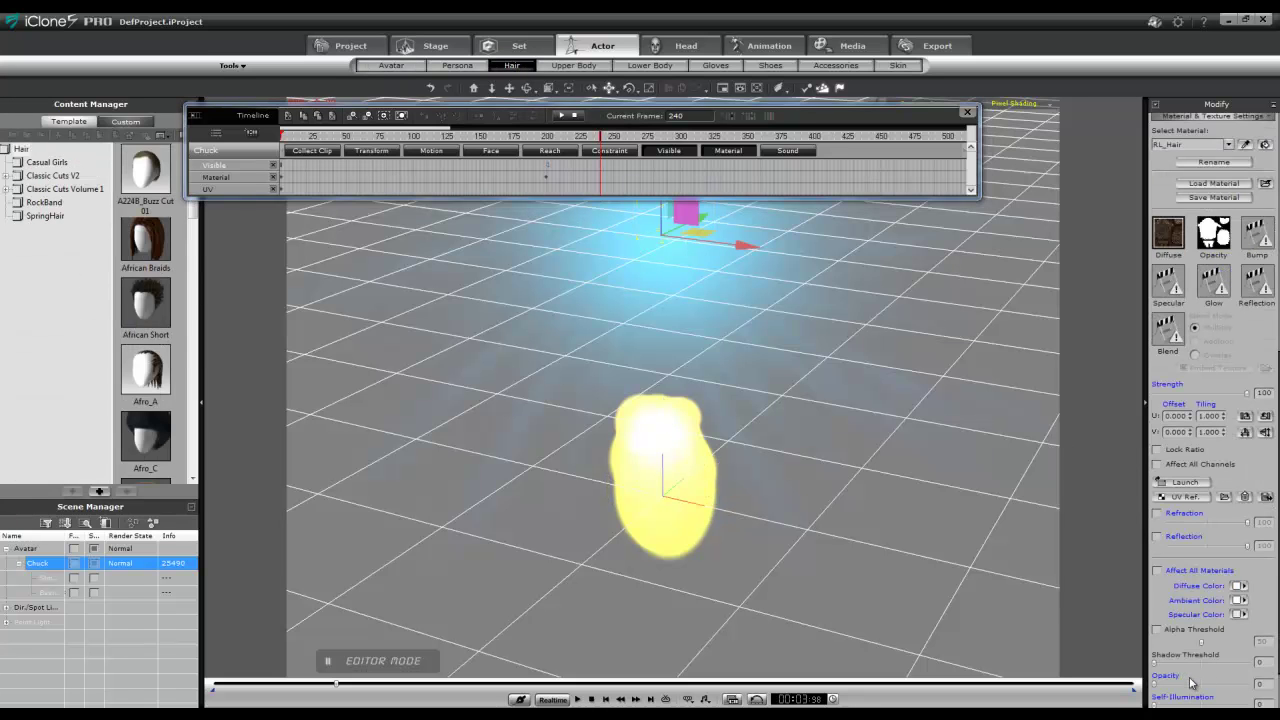
drag(1158, 688, 1216, 687)
scroll(1199, 559, down, 2)
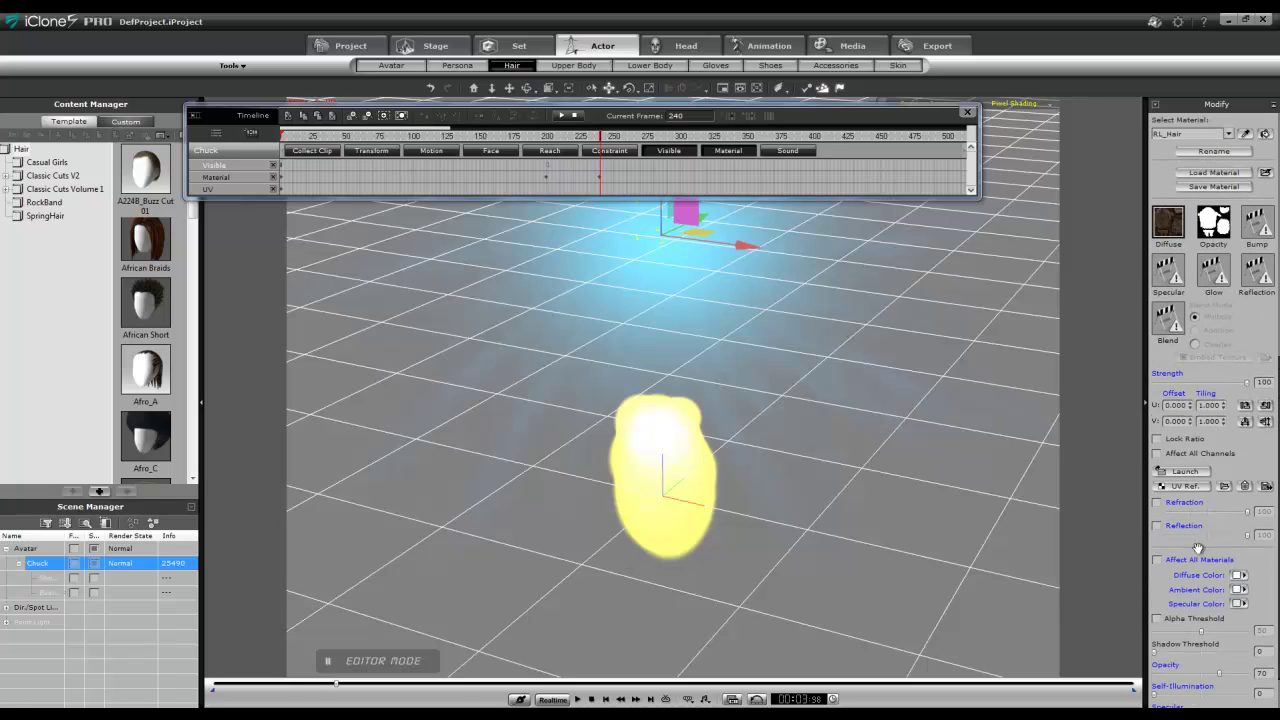
drag(1198, 549, 1196, 542)
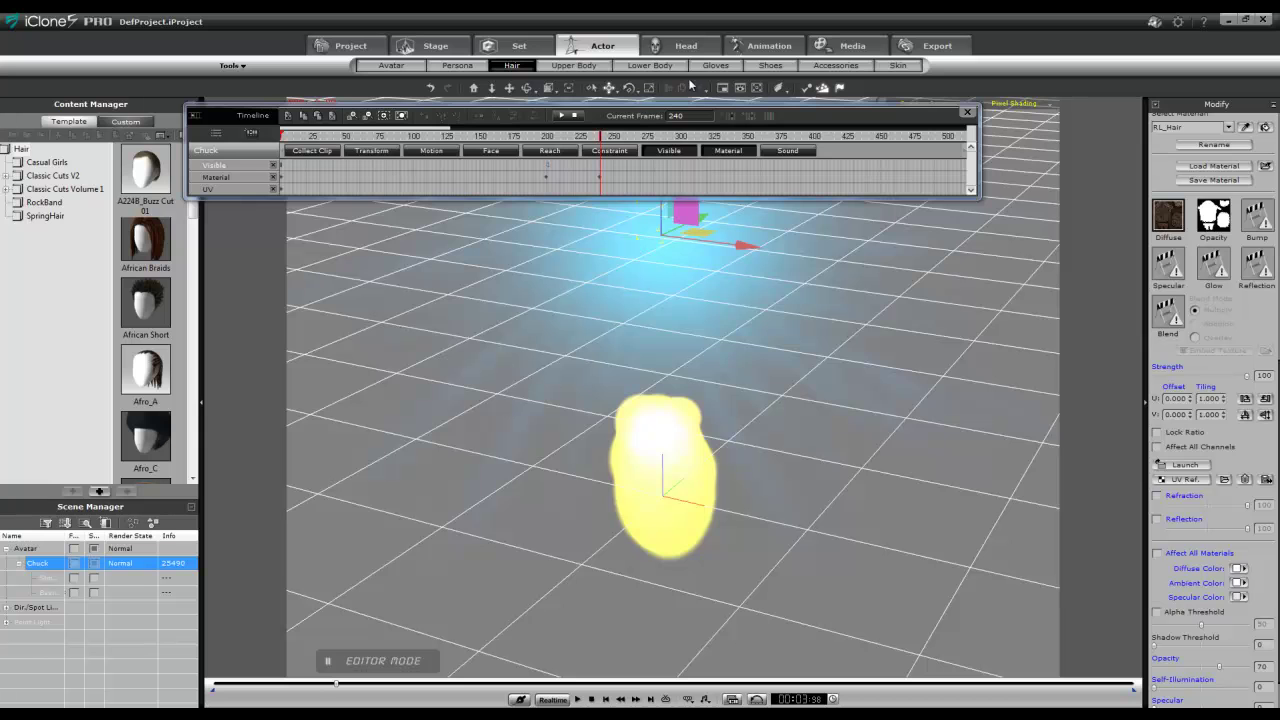
- Move the timeline clear of the view and set the opacity of Chuck's upper body clothing to 71
click(575, 66)
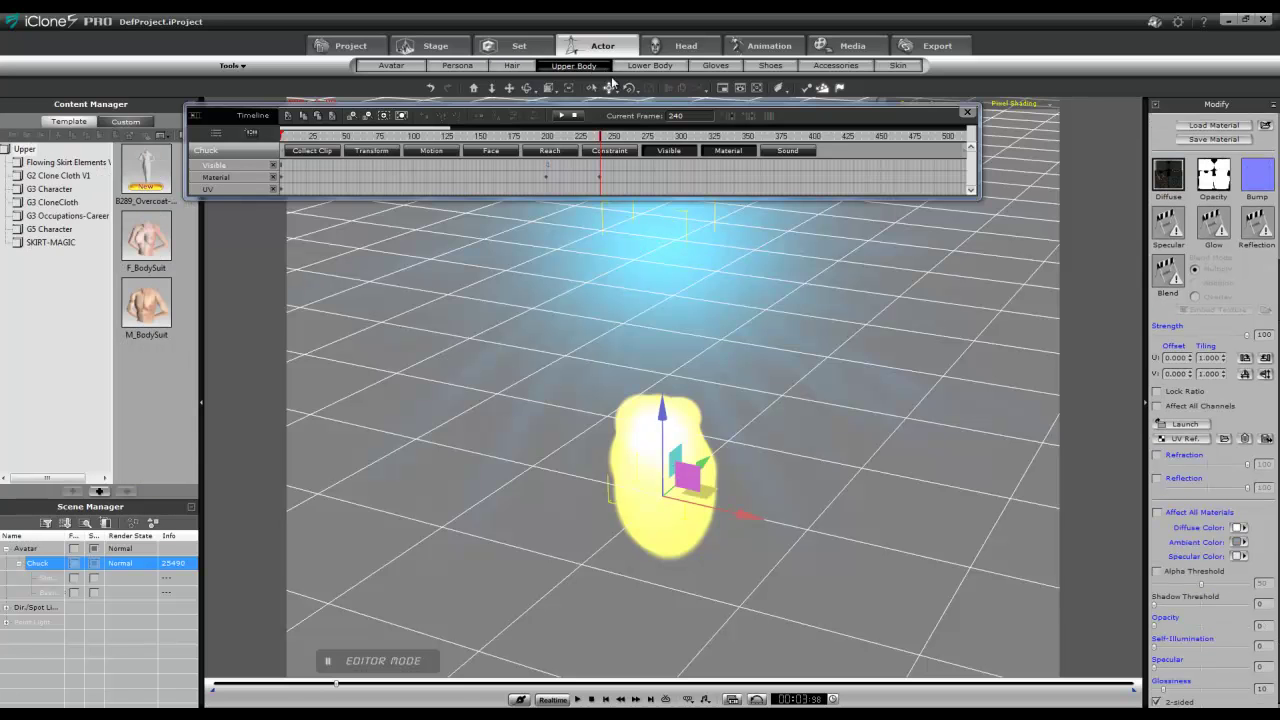
drag(801, 127, 858, 600)
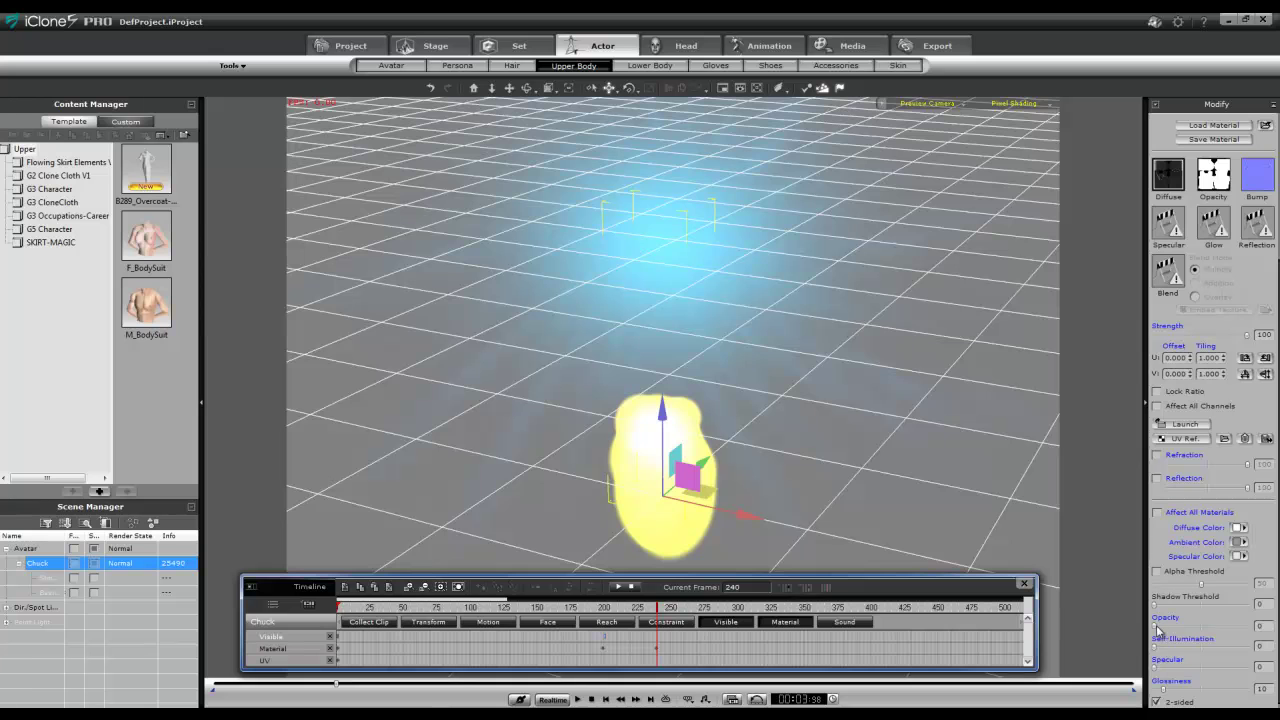
drag(1156, 628, 1220, 628)
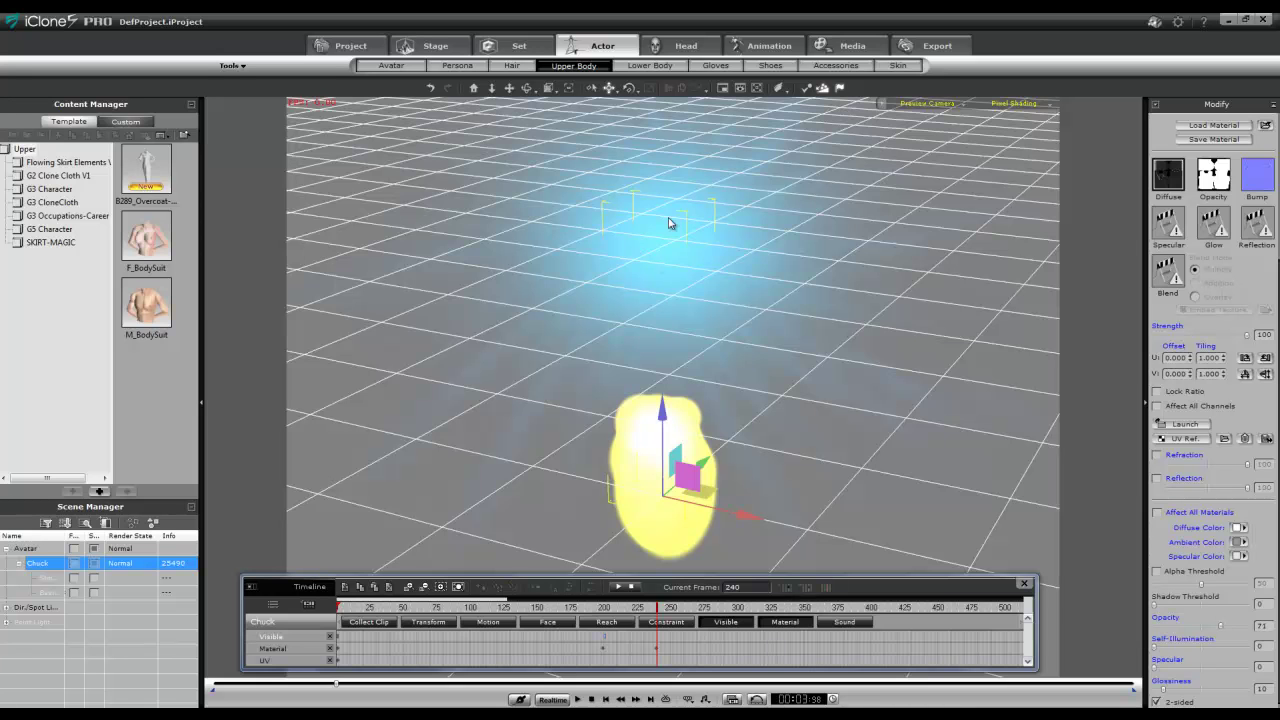
- Set the opacity of both Chuck's lower body clothing and his shoes to 70
click(650, 66)
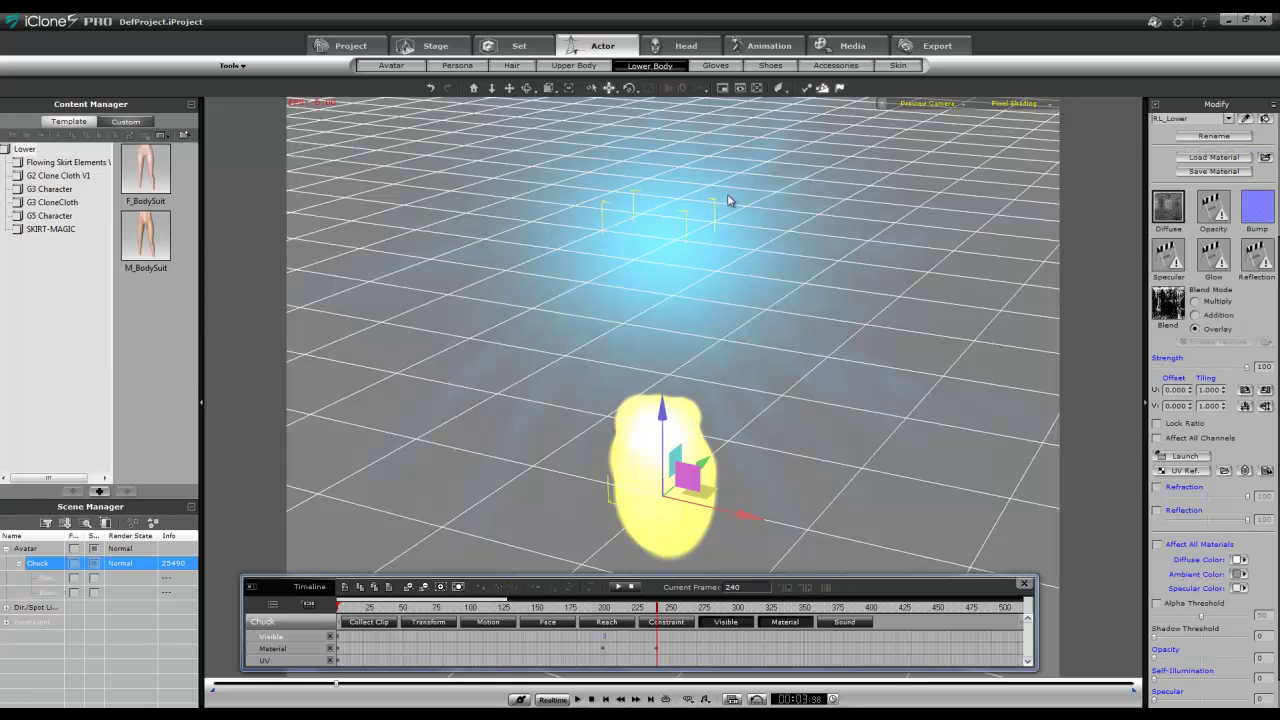
drag(1157, 661, 1213, 661)
click(767, 67)
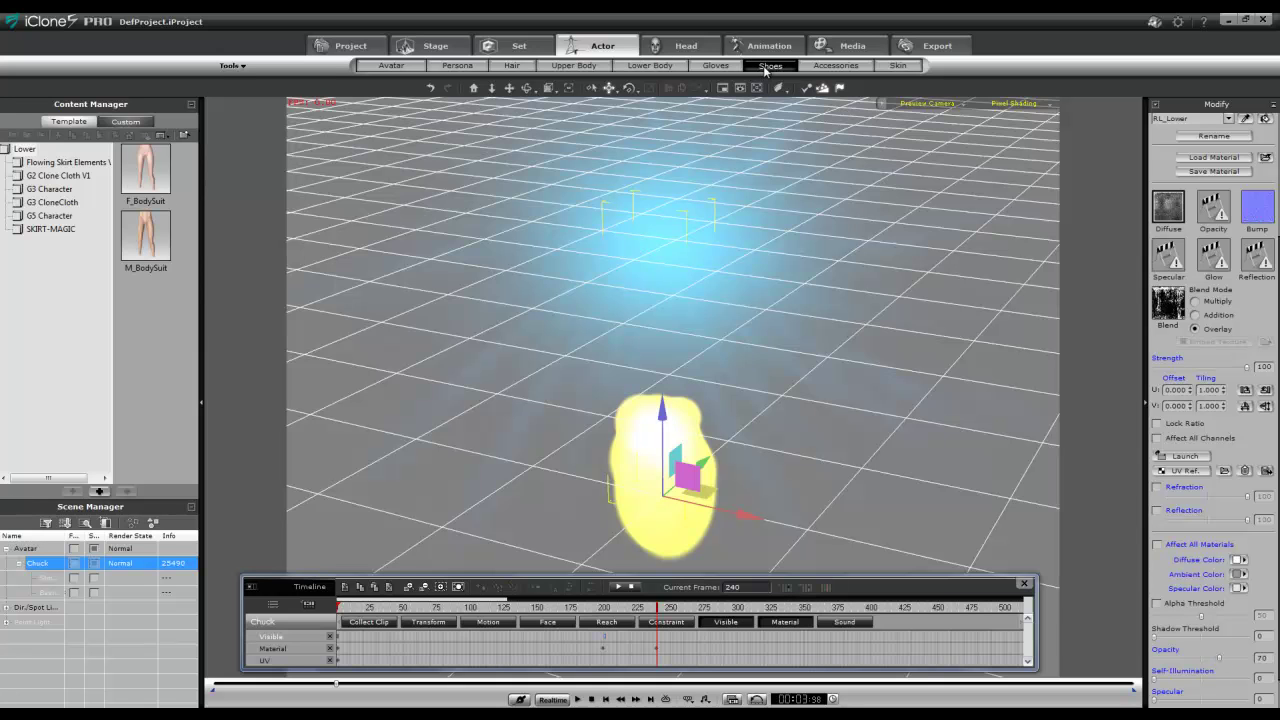
drag(1156, 624, 1223, 626)
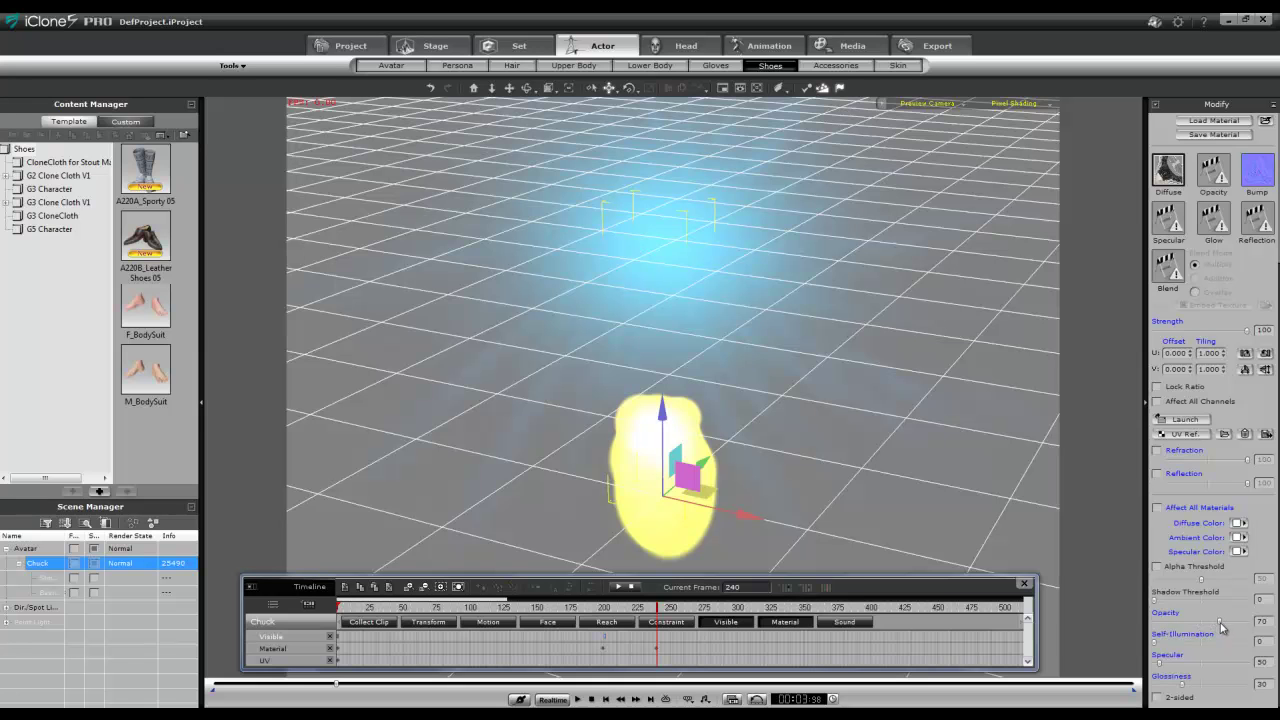
- Switch playback to By Frame, then raise the opacity of Chuck's RL_Lower skin material and set RL_Upper's opacity to 76
click(568, 698)
click(896, 66)
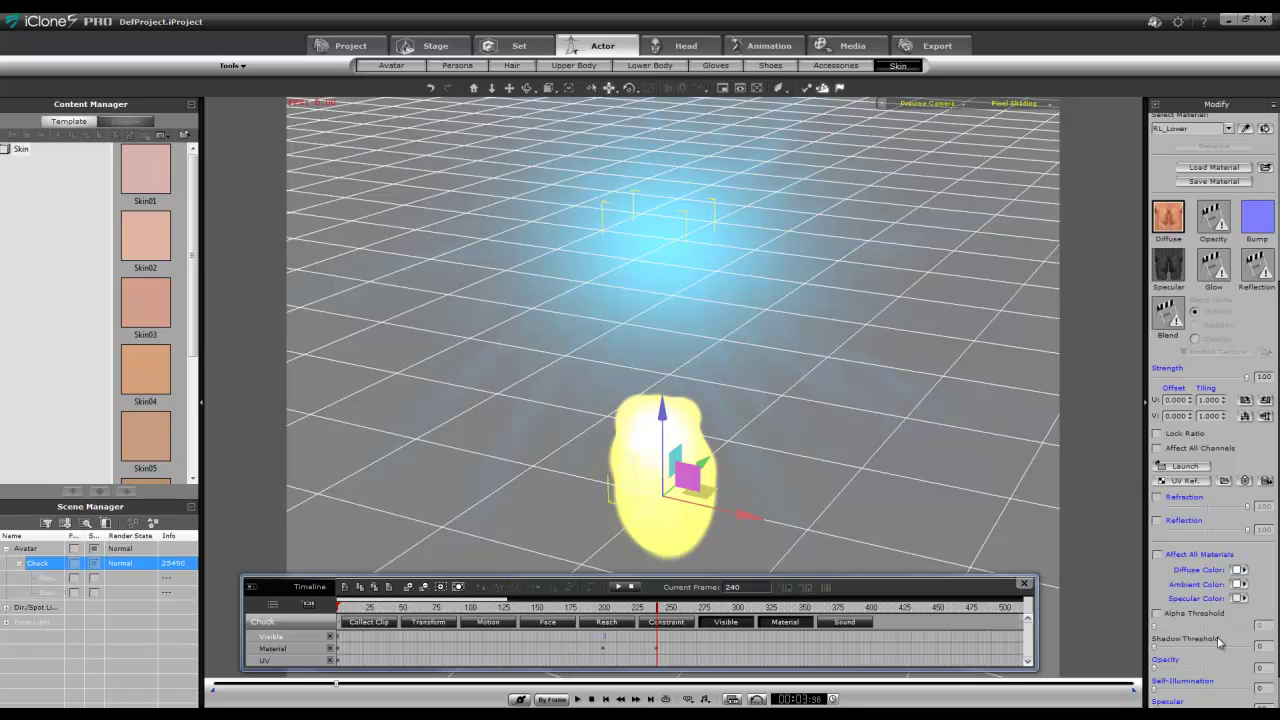
drag(1155, 668, 1223, 667)
click(1228, 128)
click(1208, 172)
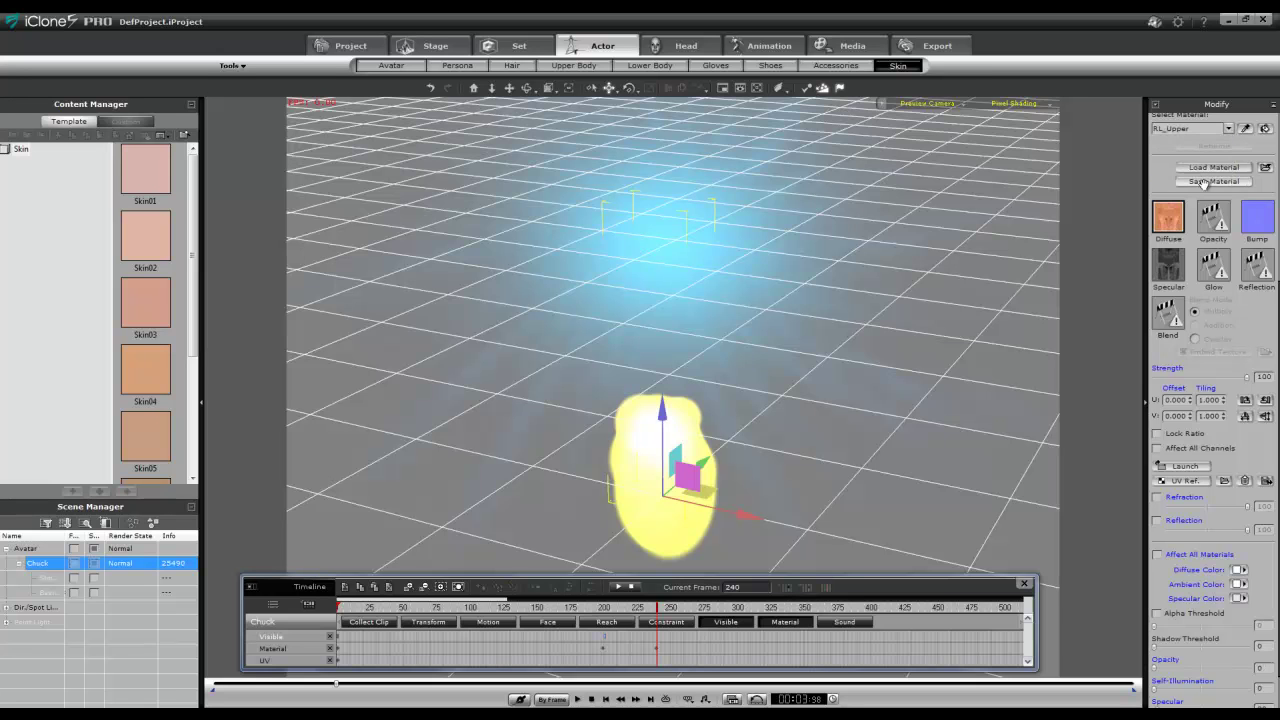
drag(1156, 672, 1229, 669)
- Set Chuck's visibility to On at frame 201
click(606, 643)
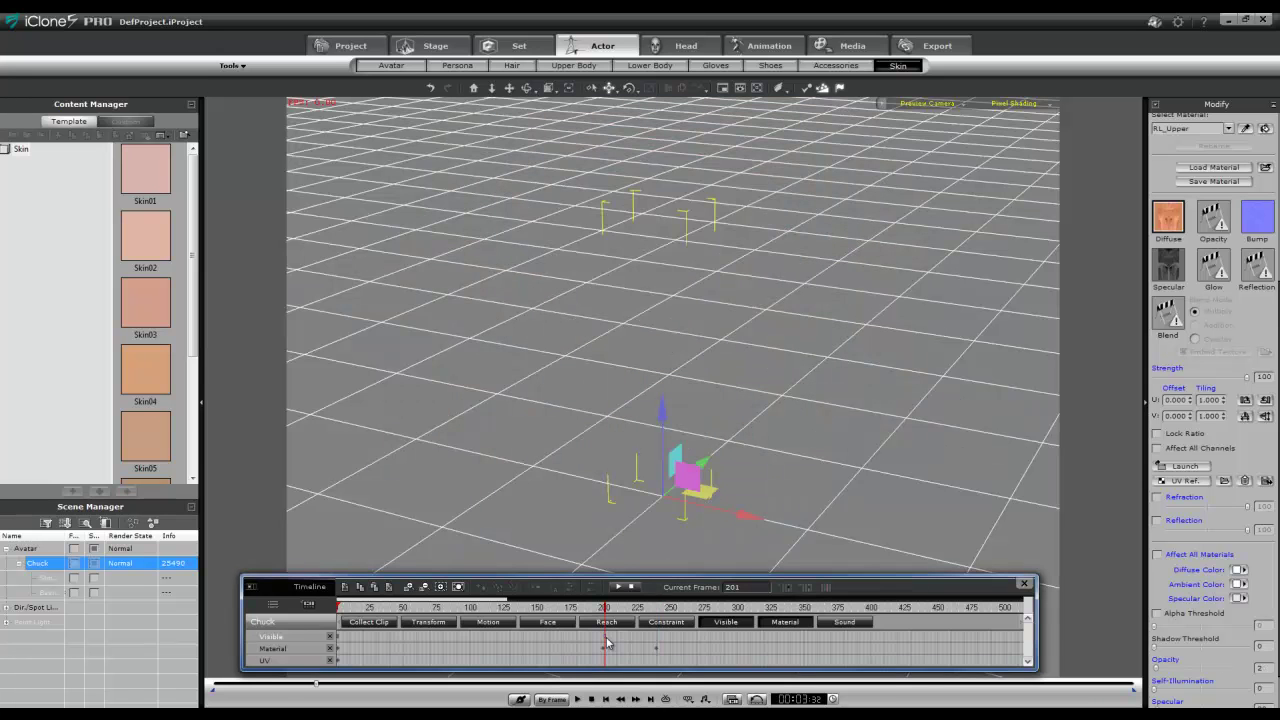
click(385, 66)
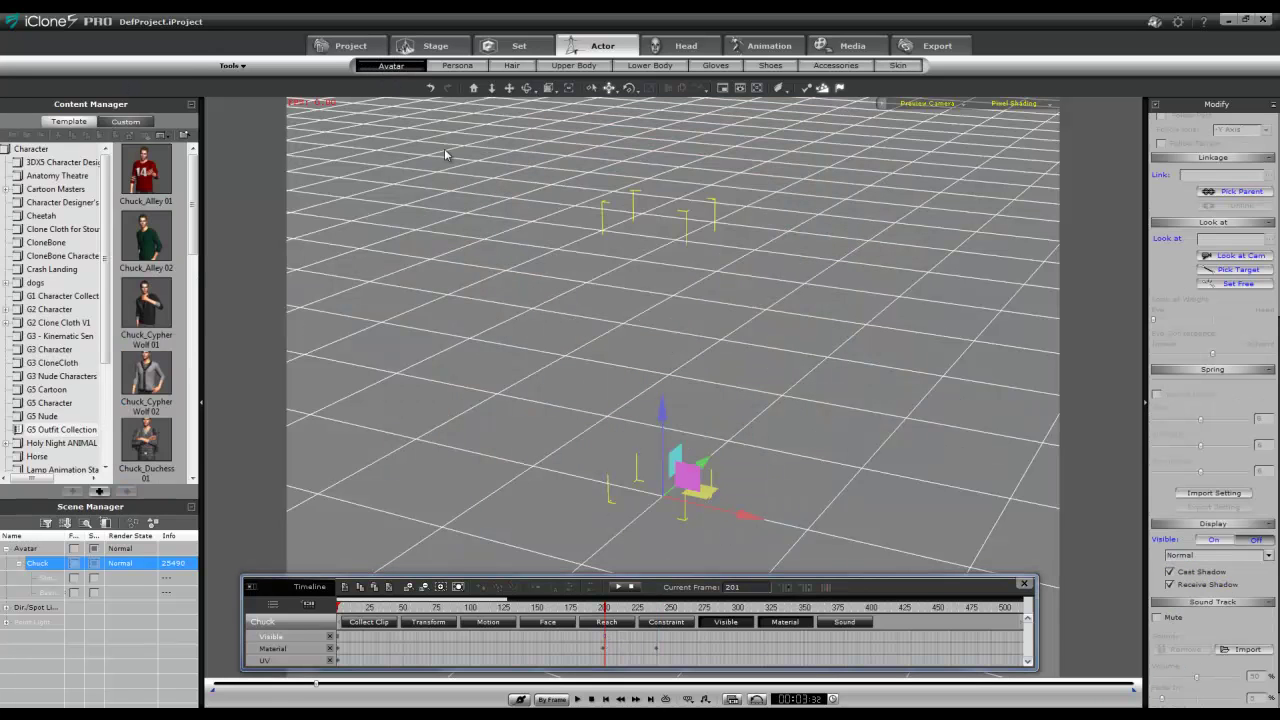
click(1208, 540)
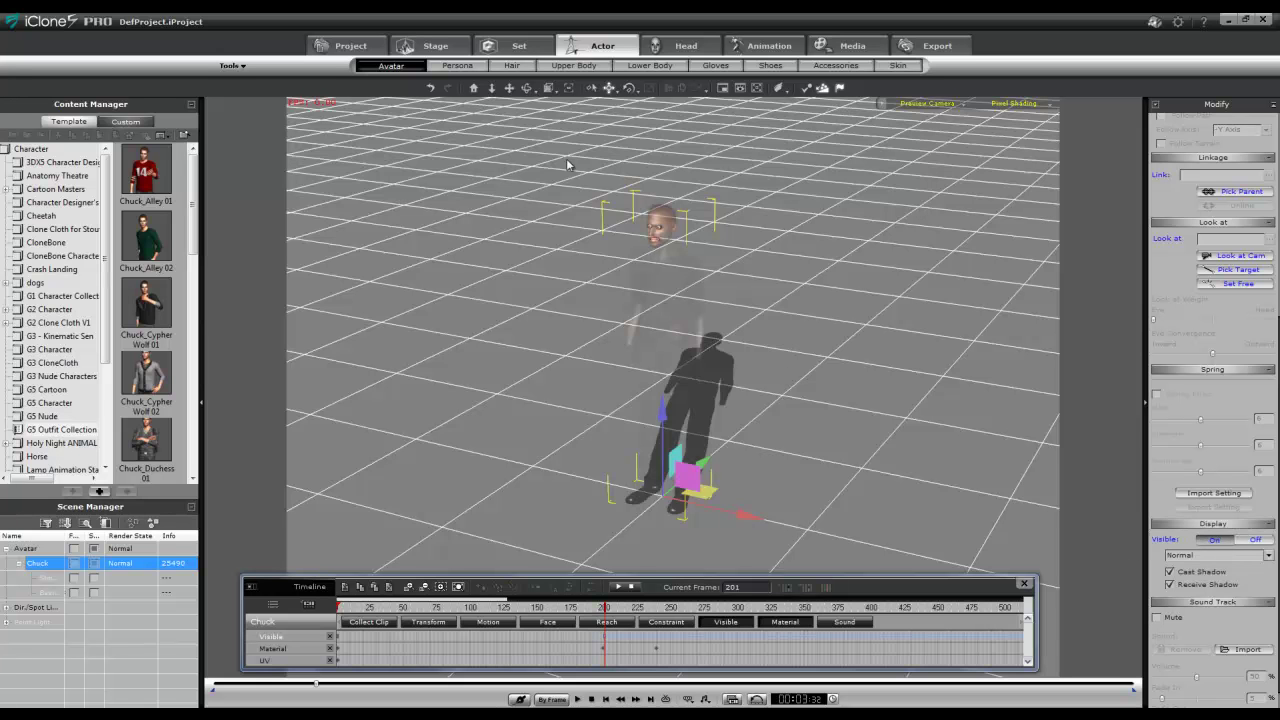
- Return to the frame 240 material key and set the RL_Shoes skin material's opacity to 70
click(657, 654)
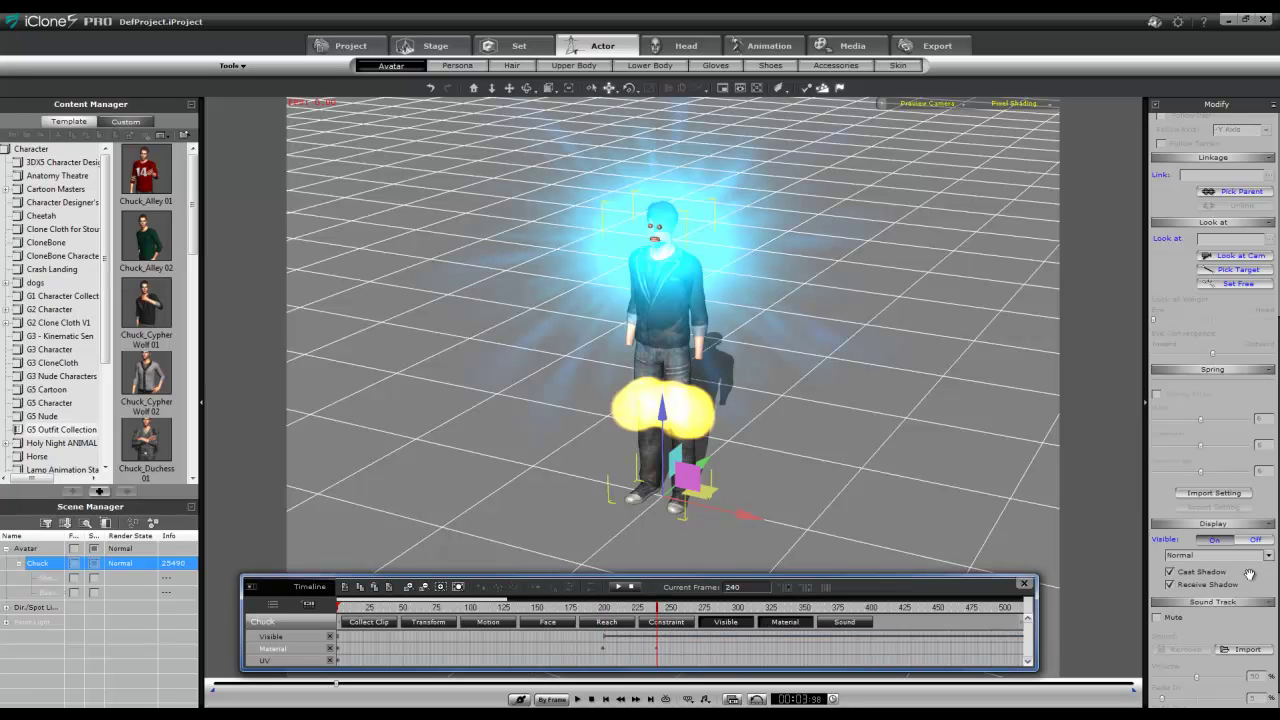
click(898, 65)
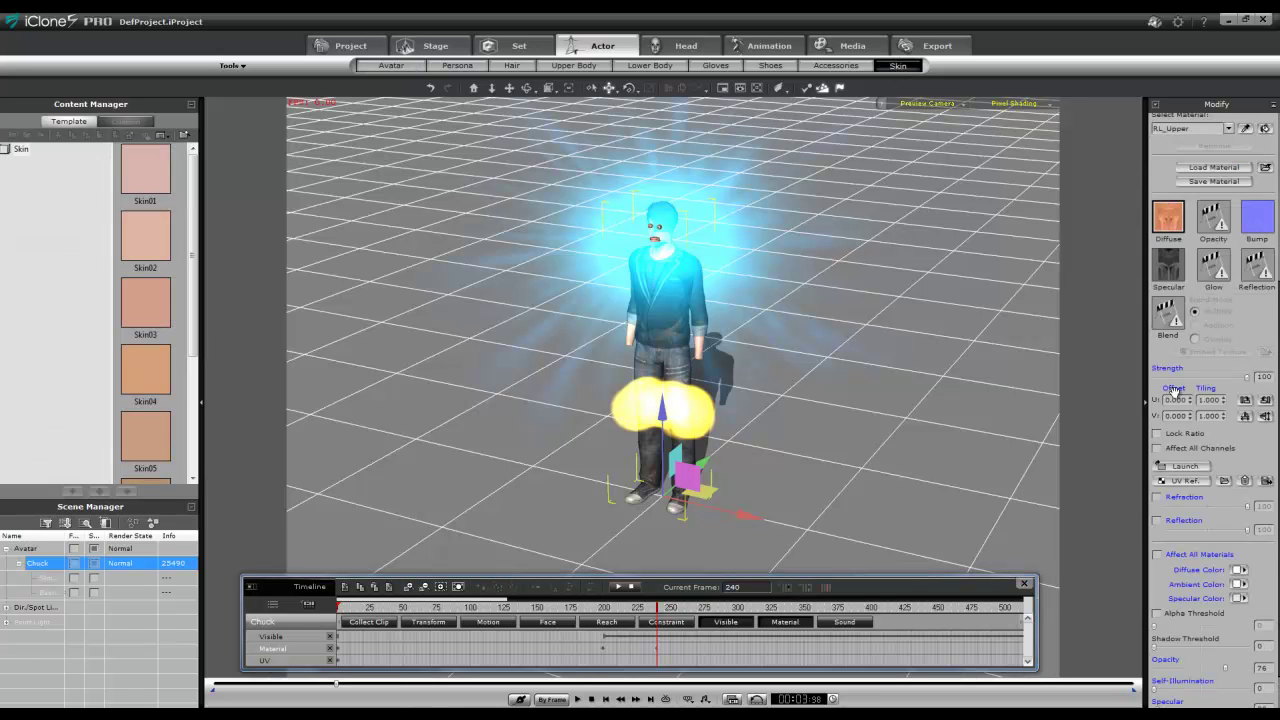
click(1229, 129)
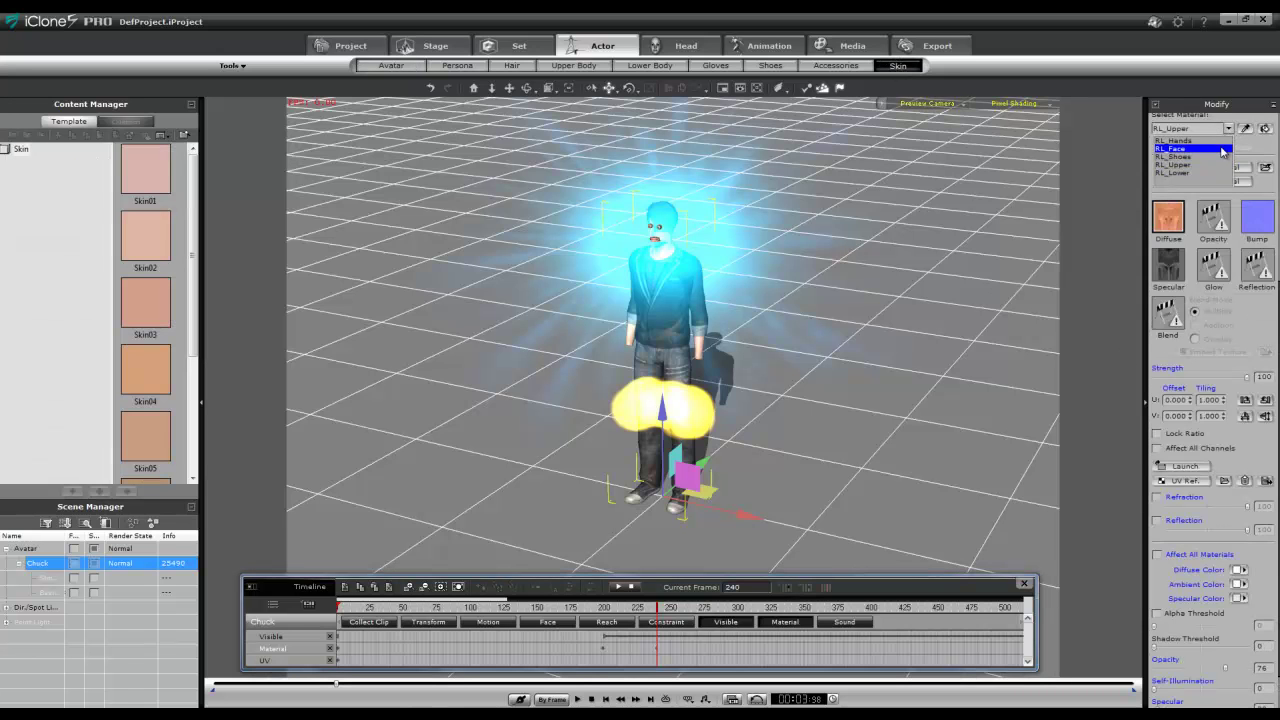
click(1215, 158)
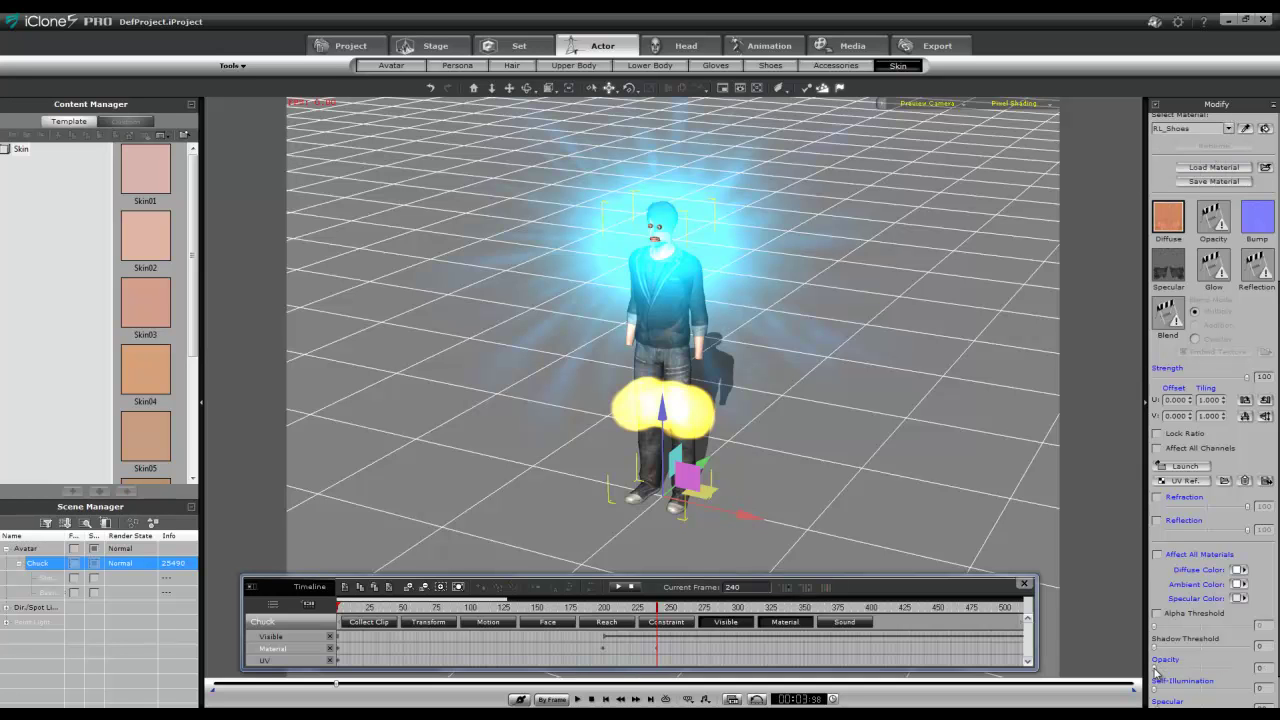
drag(1155, 672, 1220, 670)
- Set the opacity of the RL_Face skin material to 100 and of the RL_Hands skin material to 61
click(1230, 129)
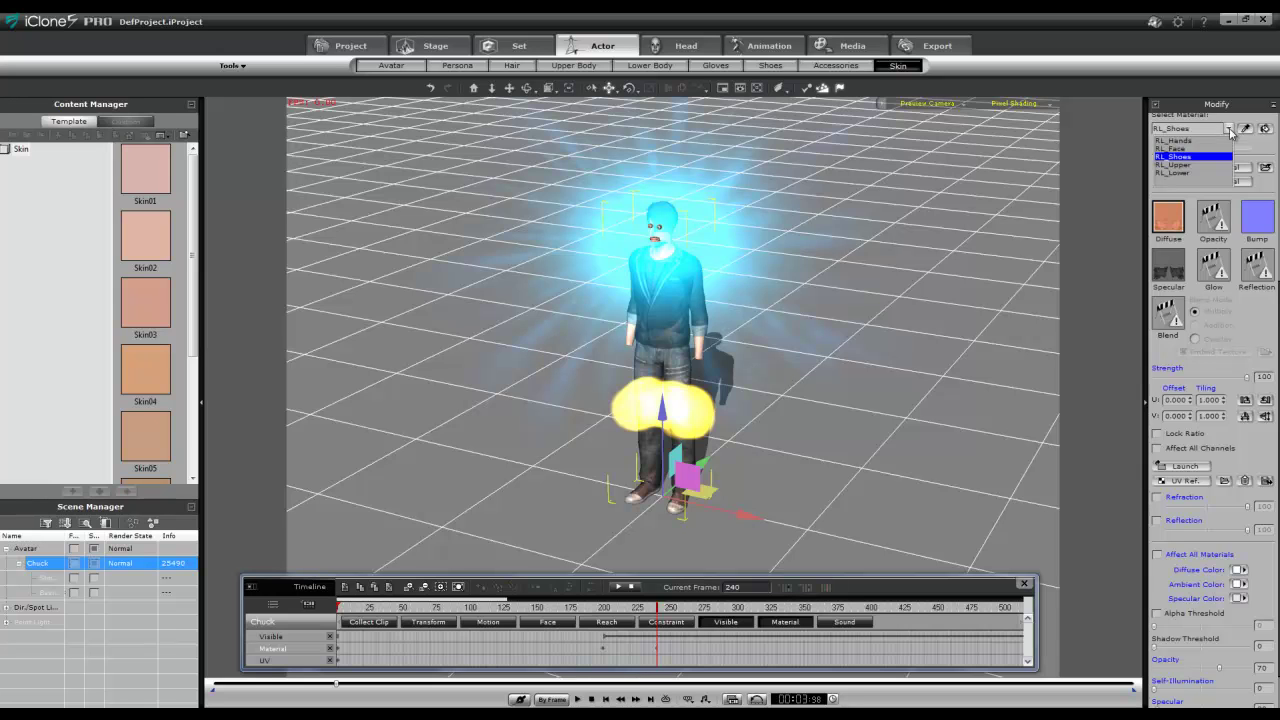
click(1172, 148)
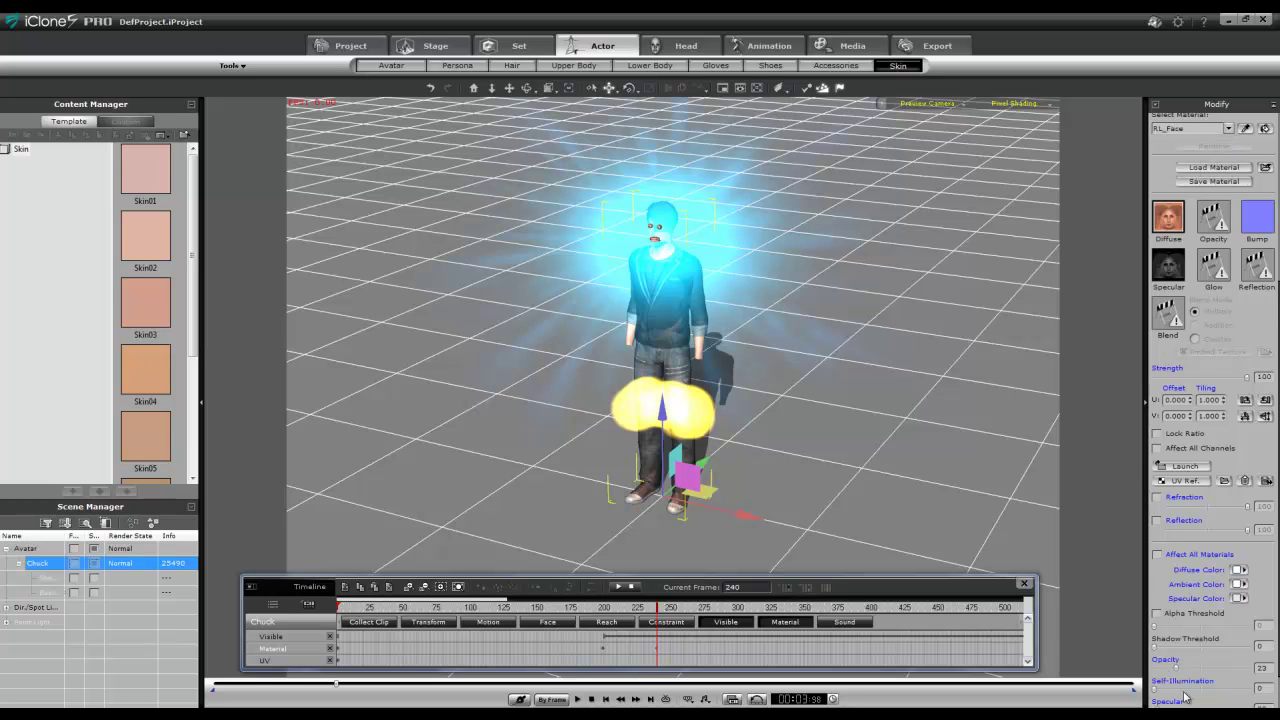
drag(1177, 672, 1258, 676)
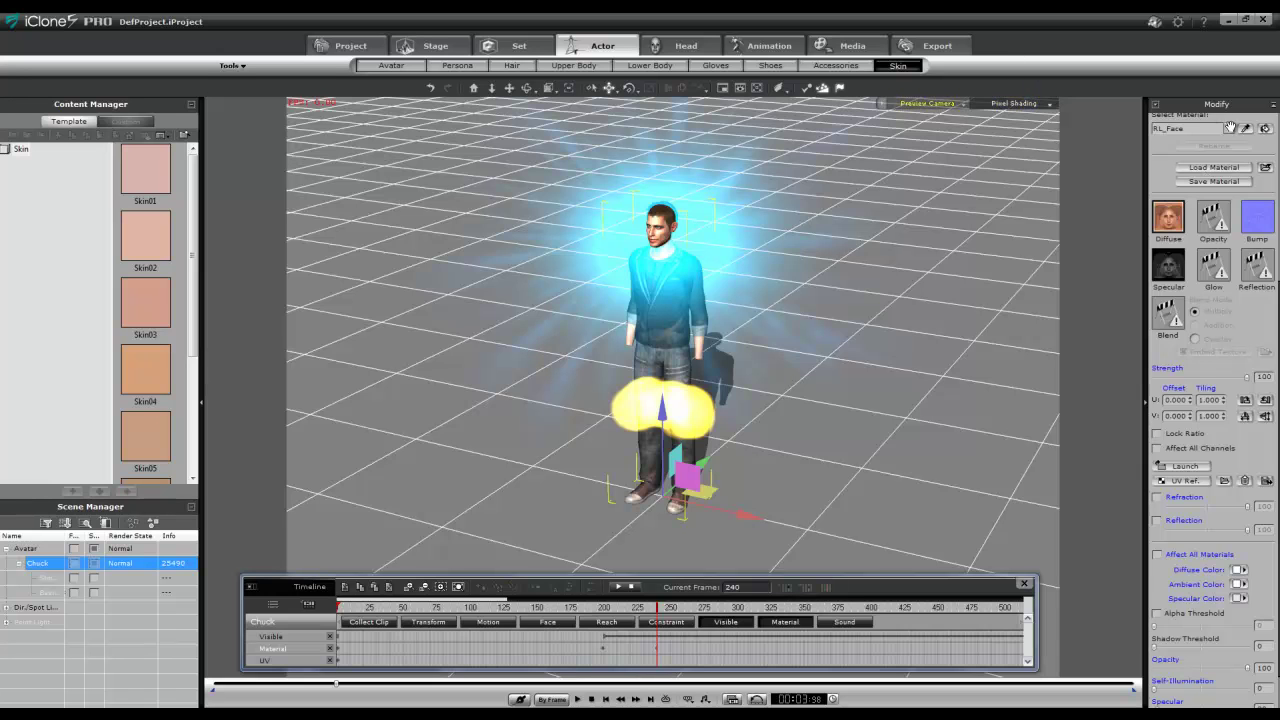
click(1229, 131)
click(1210, 147)
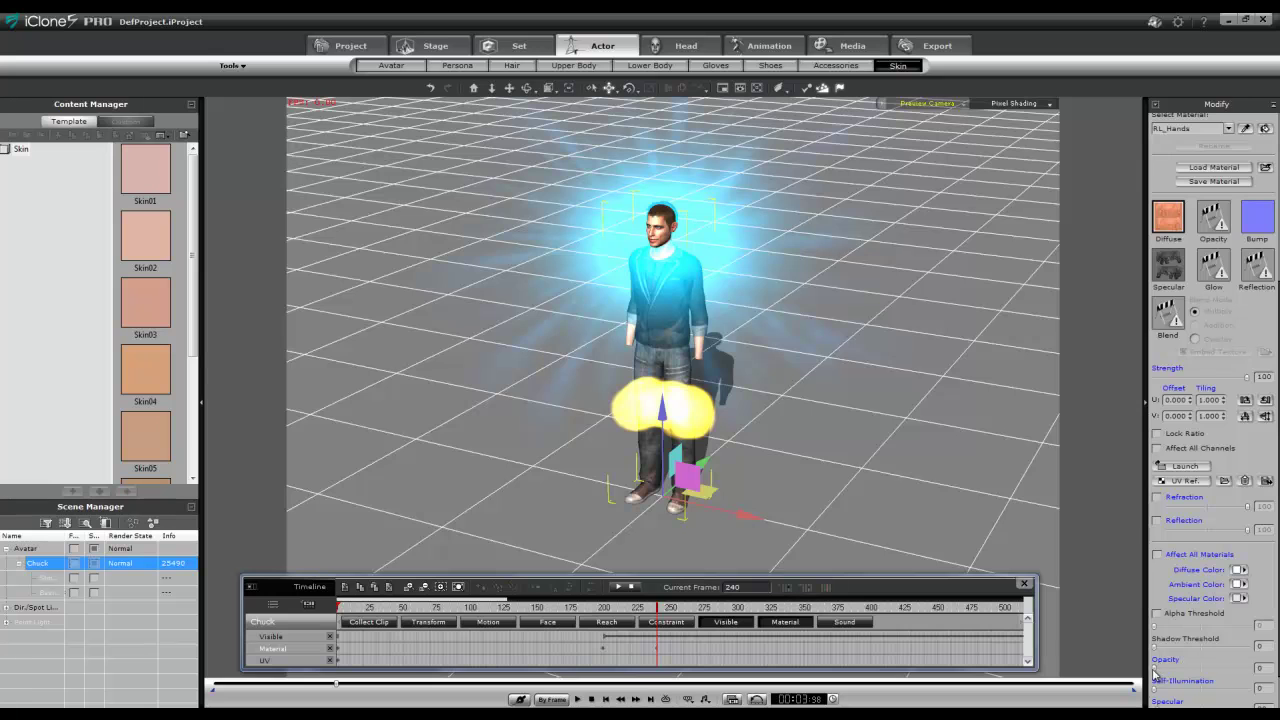
drag(1156, 672, 1220, 674)
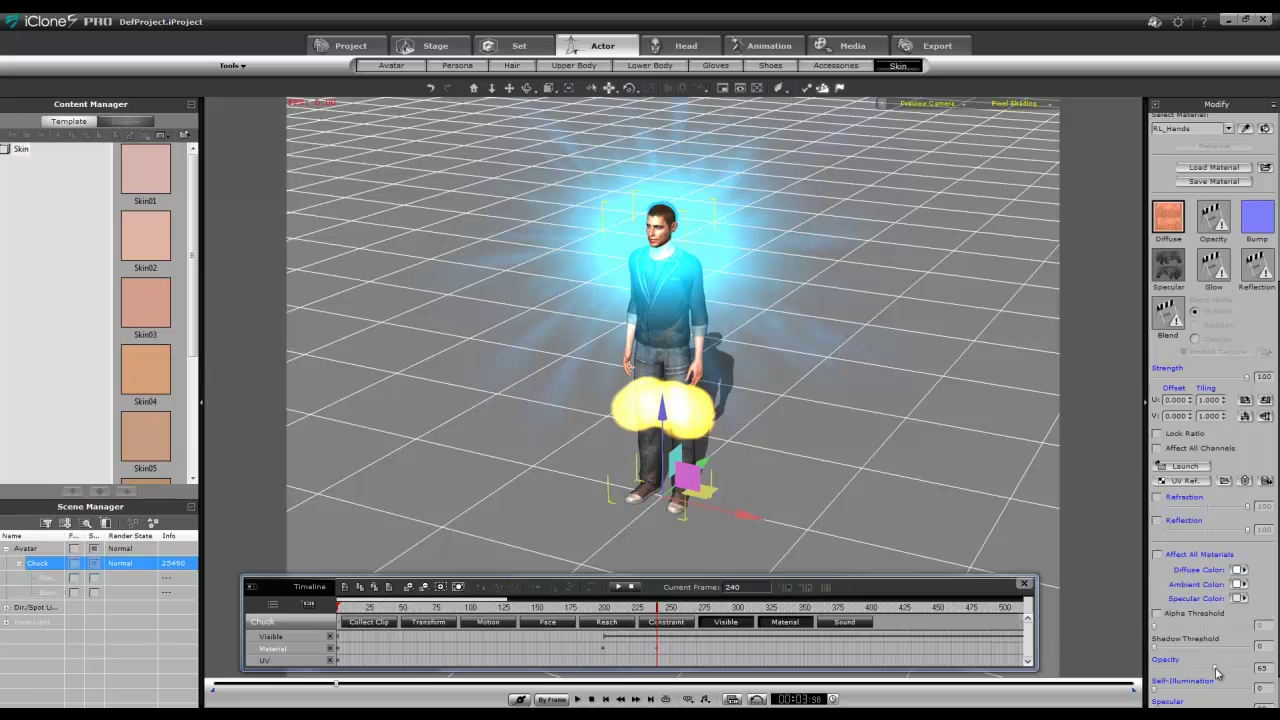
drag(1214, 672, 1209, 672)
- Lower the opacity of Chuck's upper body clothing to 60 and of his lower body clothing to 63
click(511, 66)
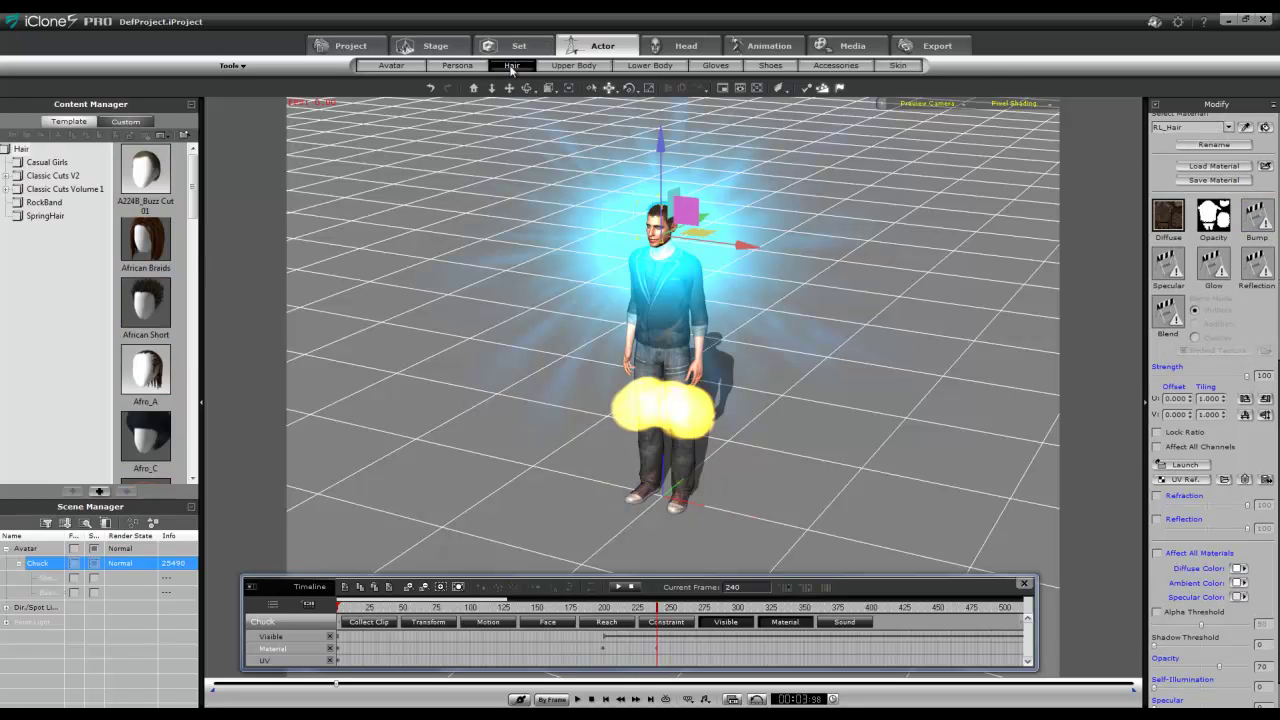
click(559, 66)
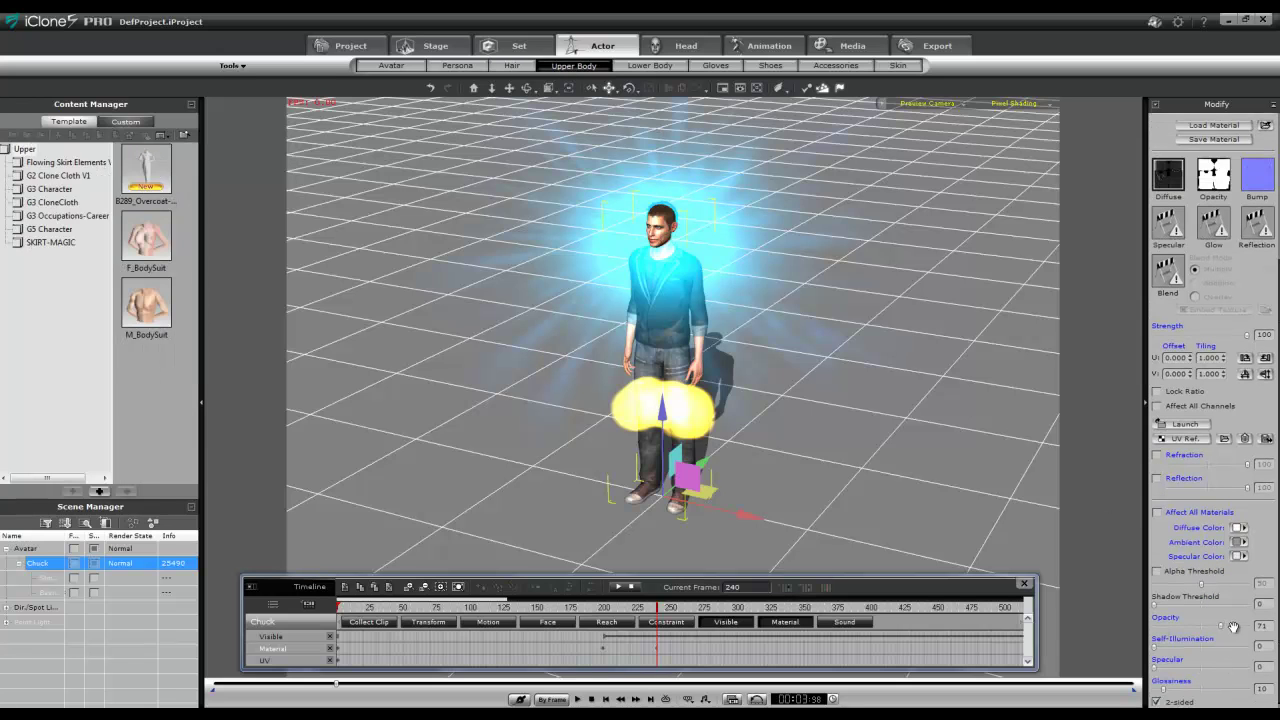
drag(1223, 628, 1213, 631)
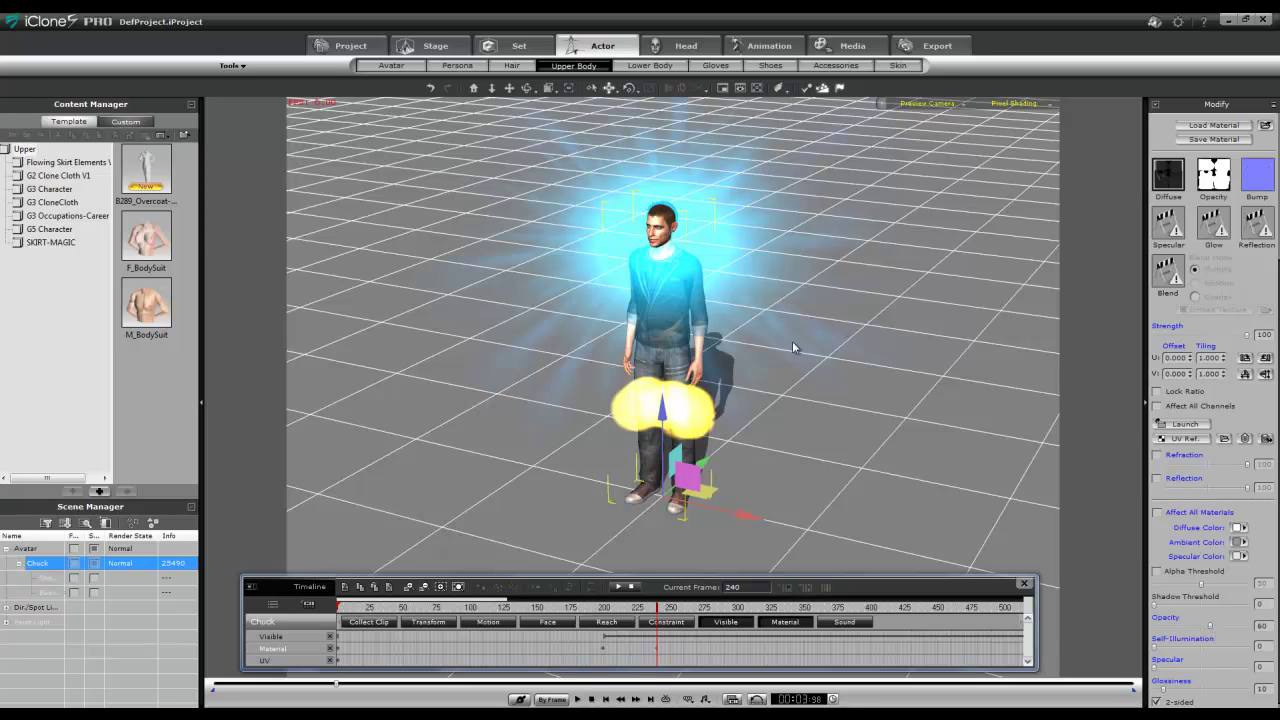
click(648, 65)
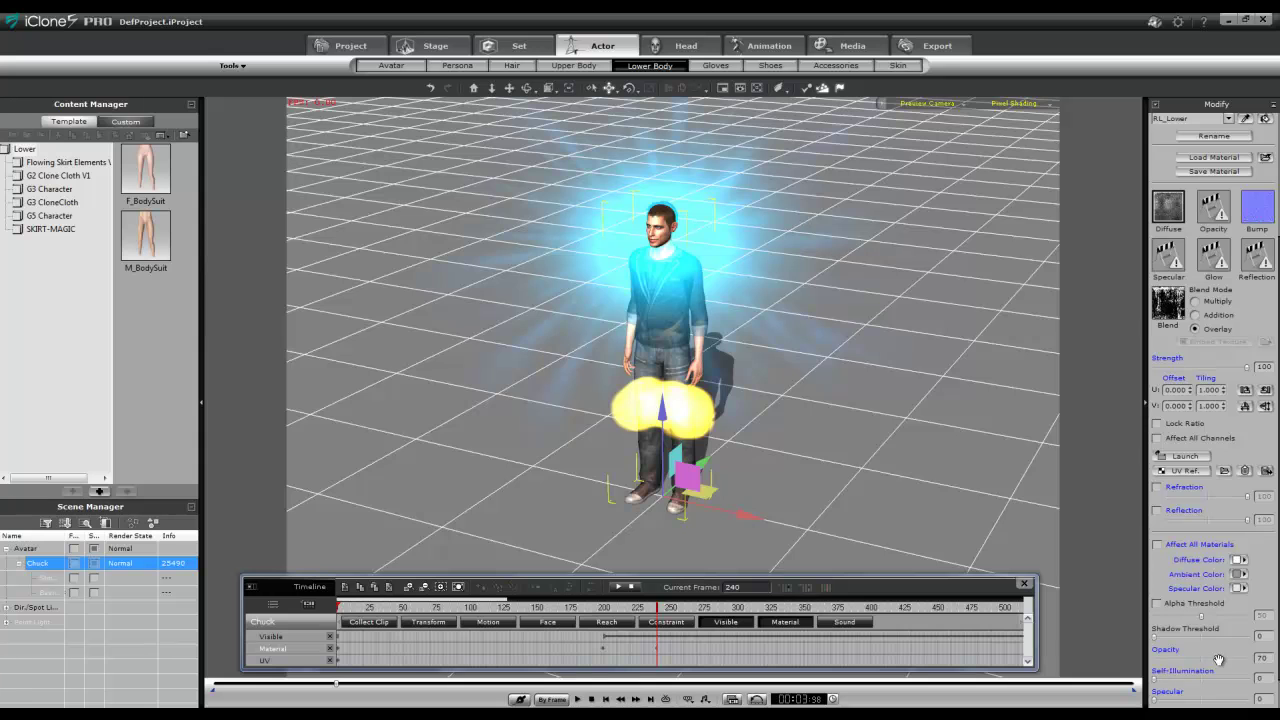
drag(1222, 660, 1216, 663)
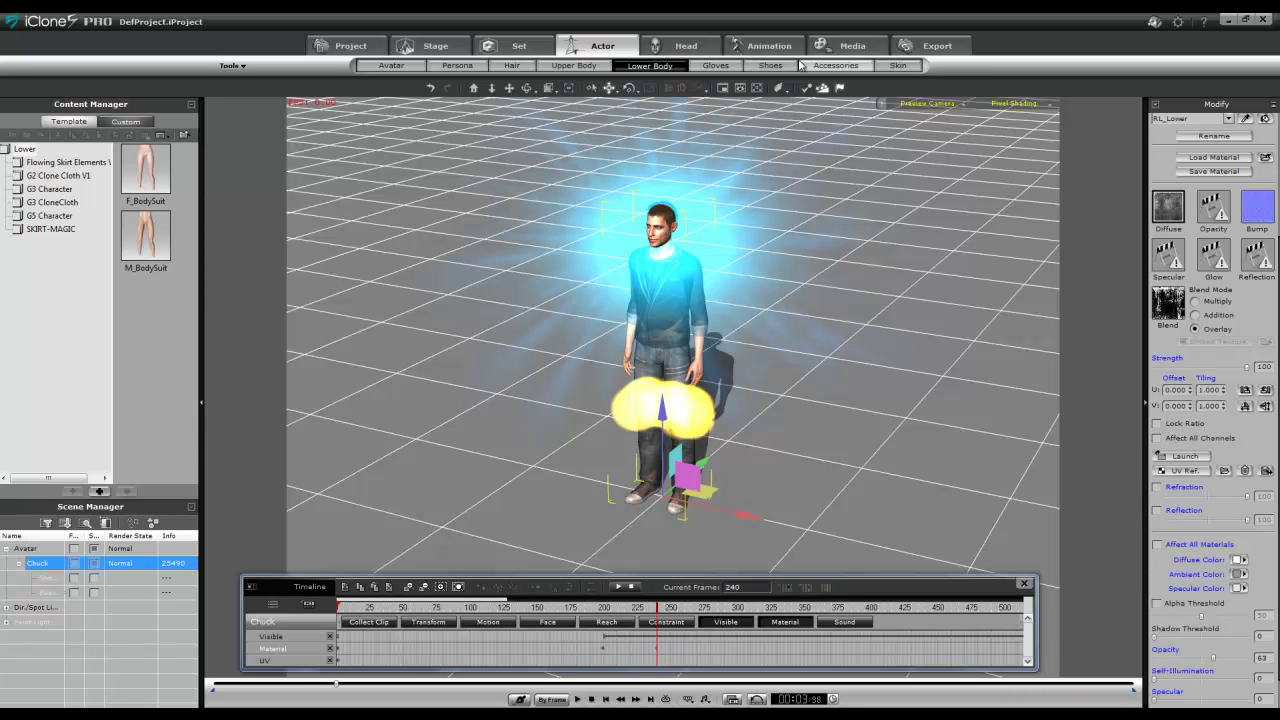
- Set the opacity of the RL_Shoes skin material to 54 and of the RL_Lower skin material to 62
click(893, 66)
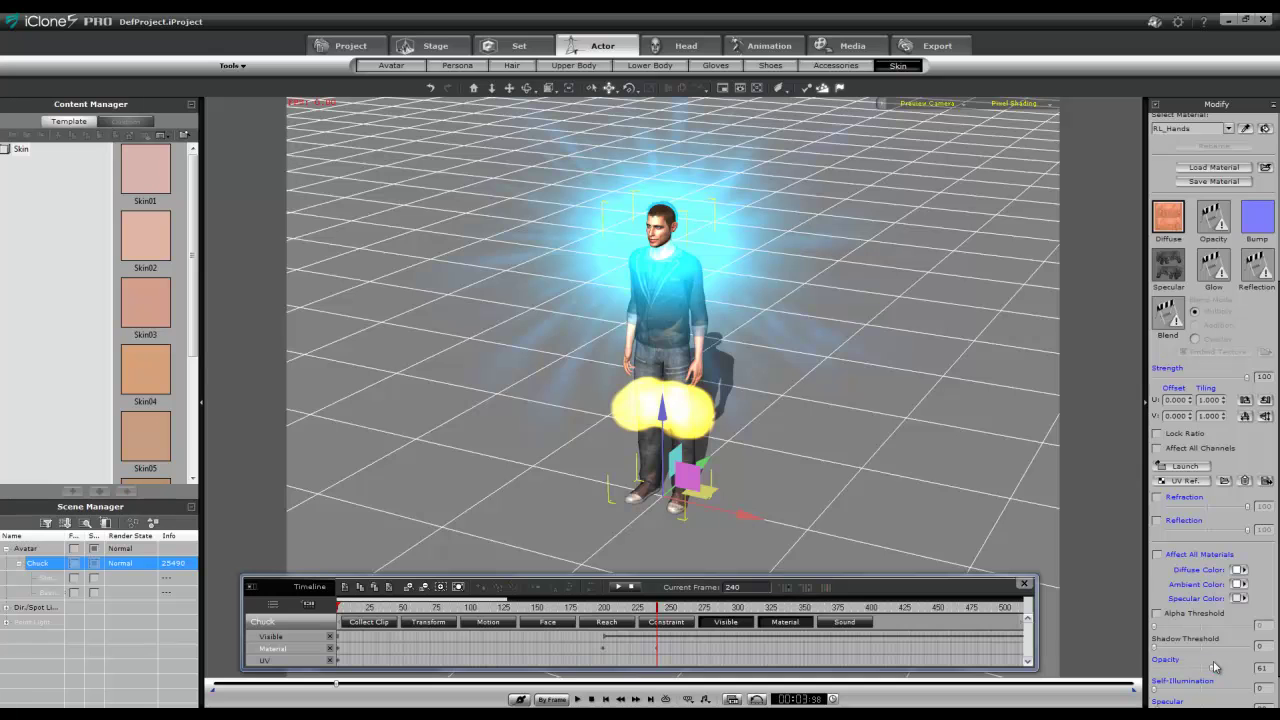
click(1229, 128)
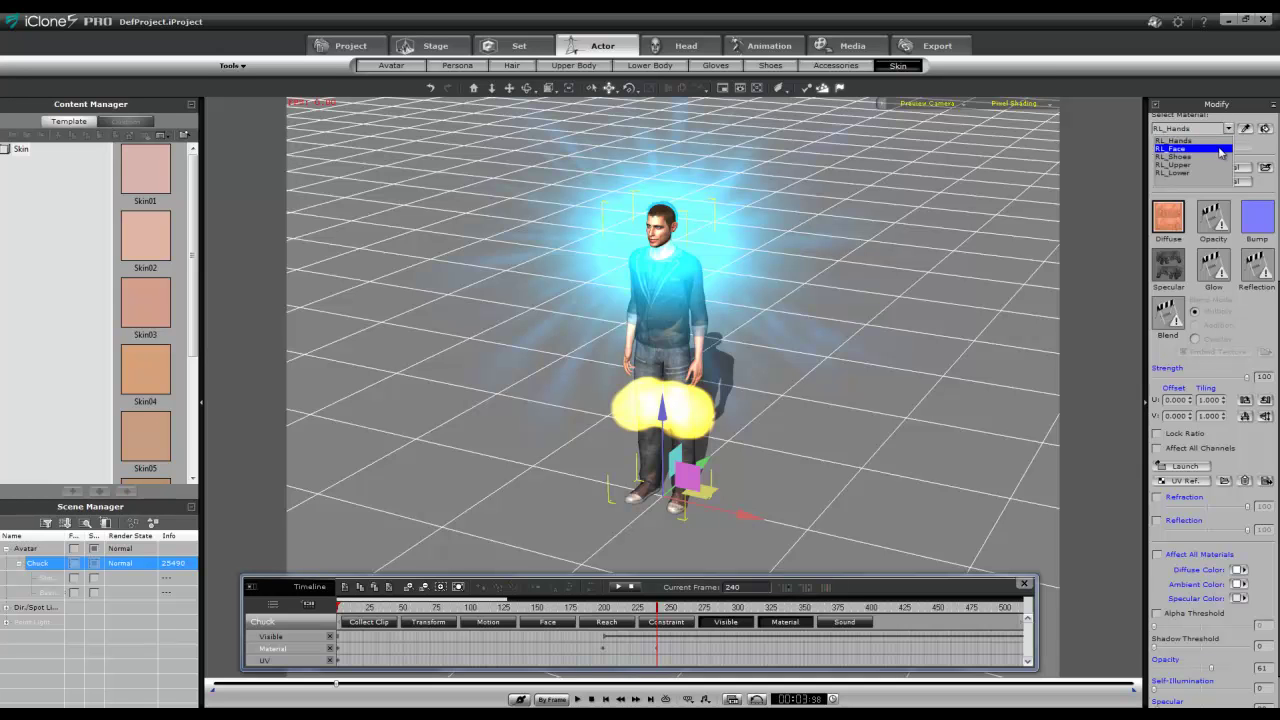
click(1219, 157)
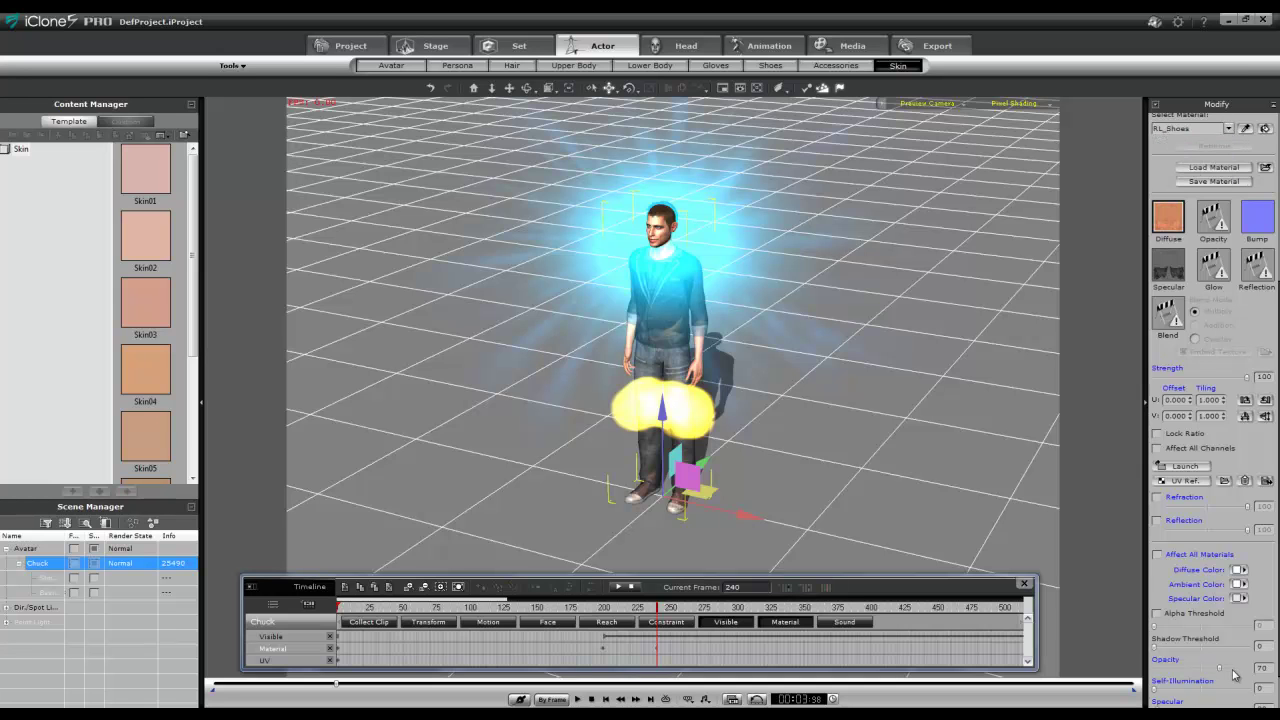
drag(1221, 673, 1206, 677)
click(1228, 129)
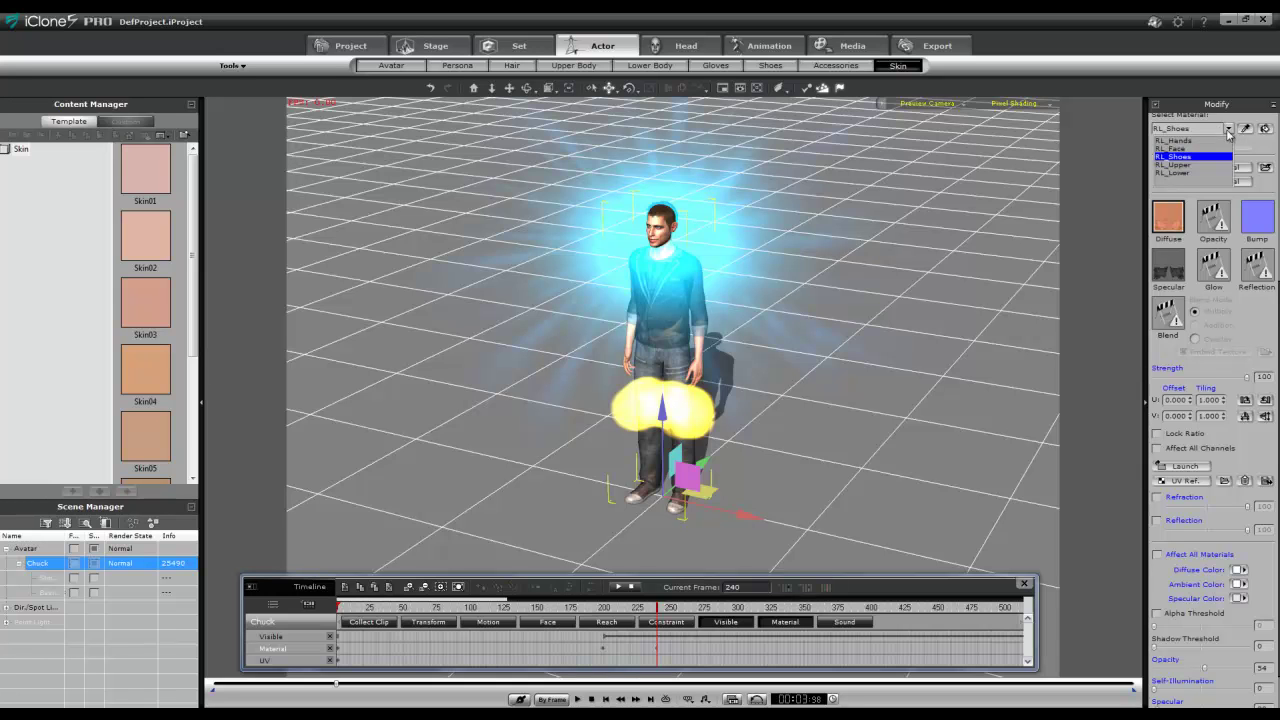
click(1203, 173)
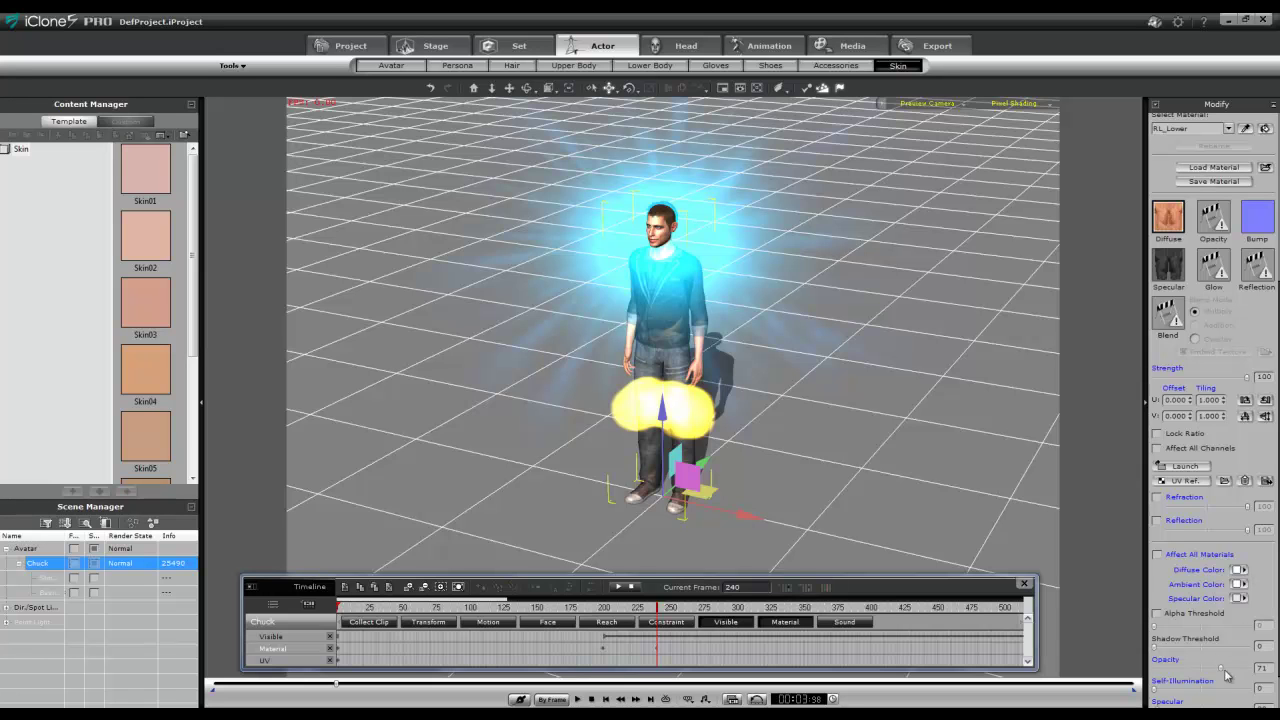
drag(1222, 674, 1219, 673)
- Play the animation from the start to review Chuck's materialization with the particles, and return to the first frame
drag(857, 585, 867, 541)
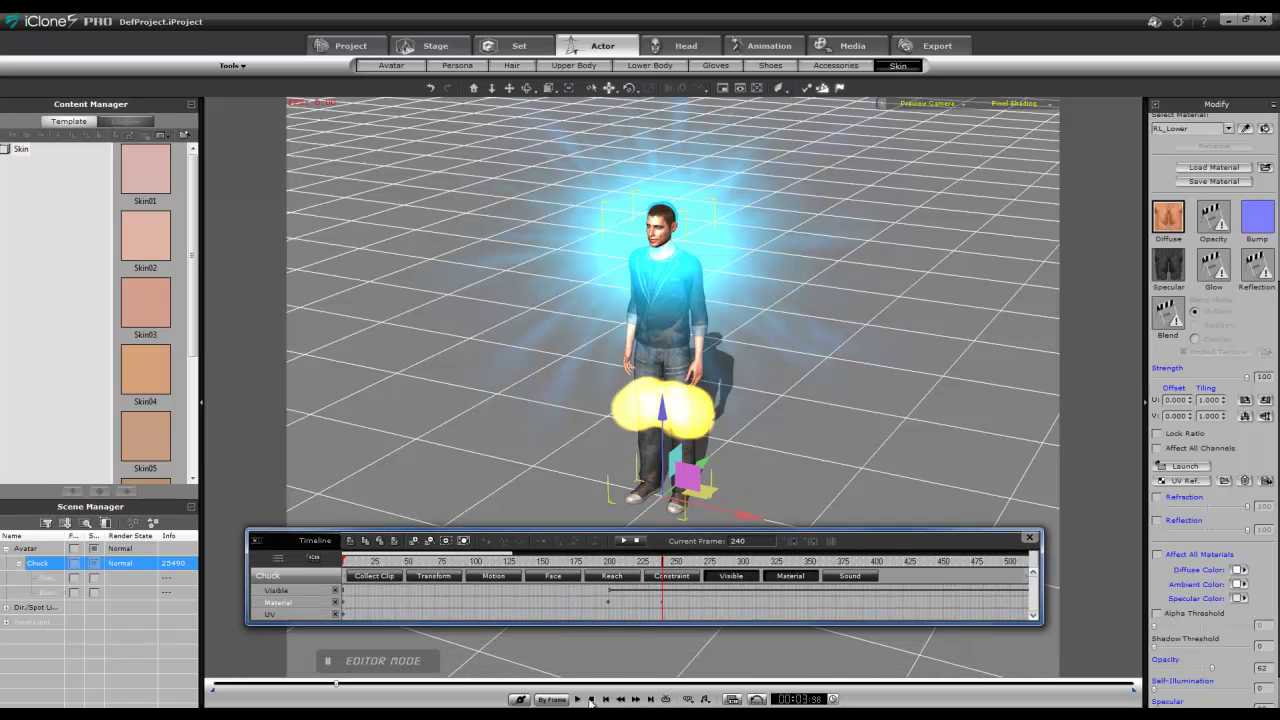
click(639, 543)
click(623, 541)
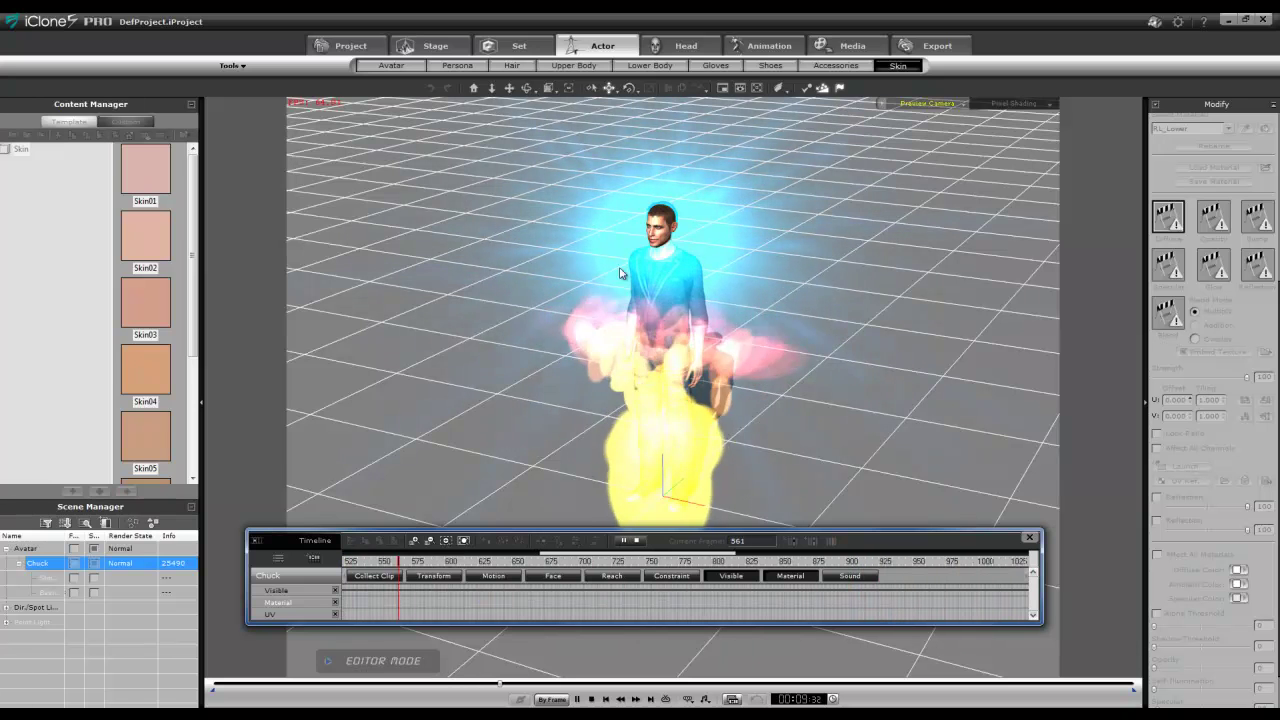
click(606, 700)
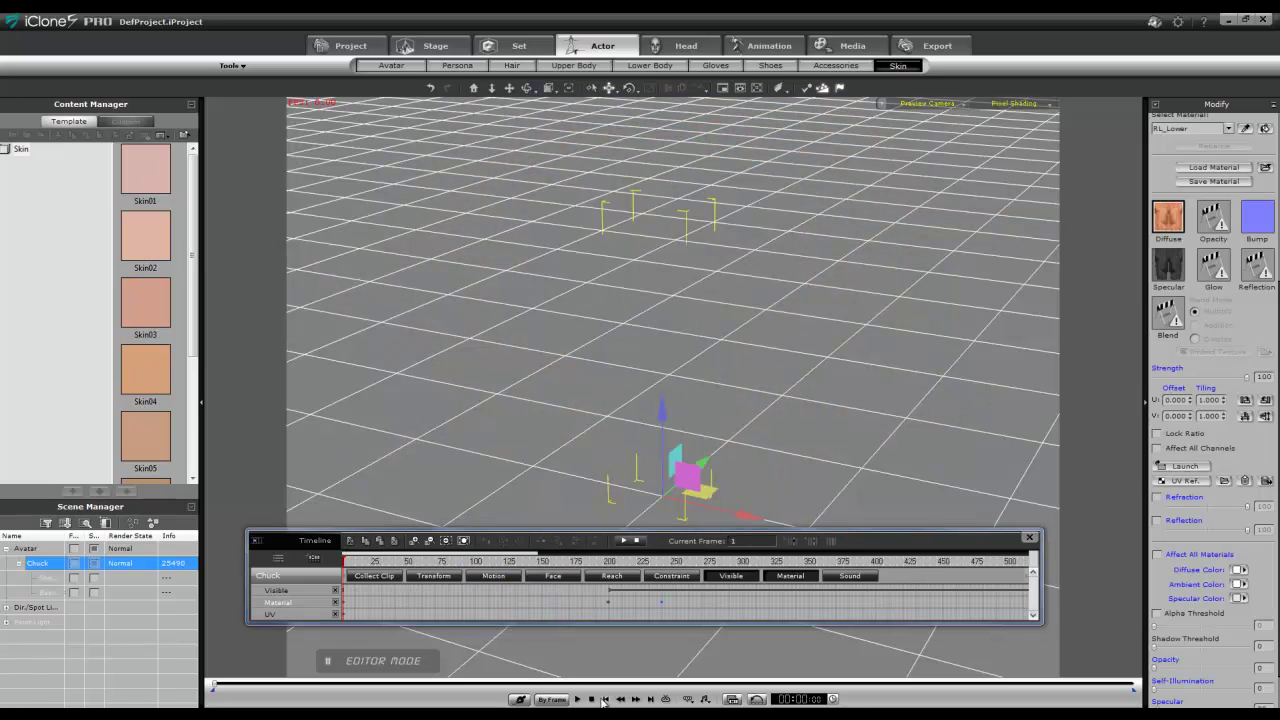
- Add a transform key for Chuck at frame 276
click(661, 566)
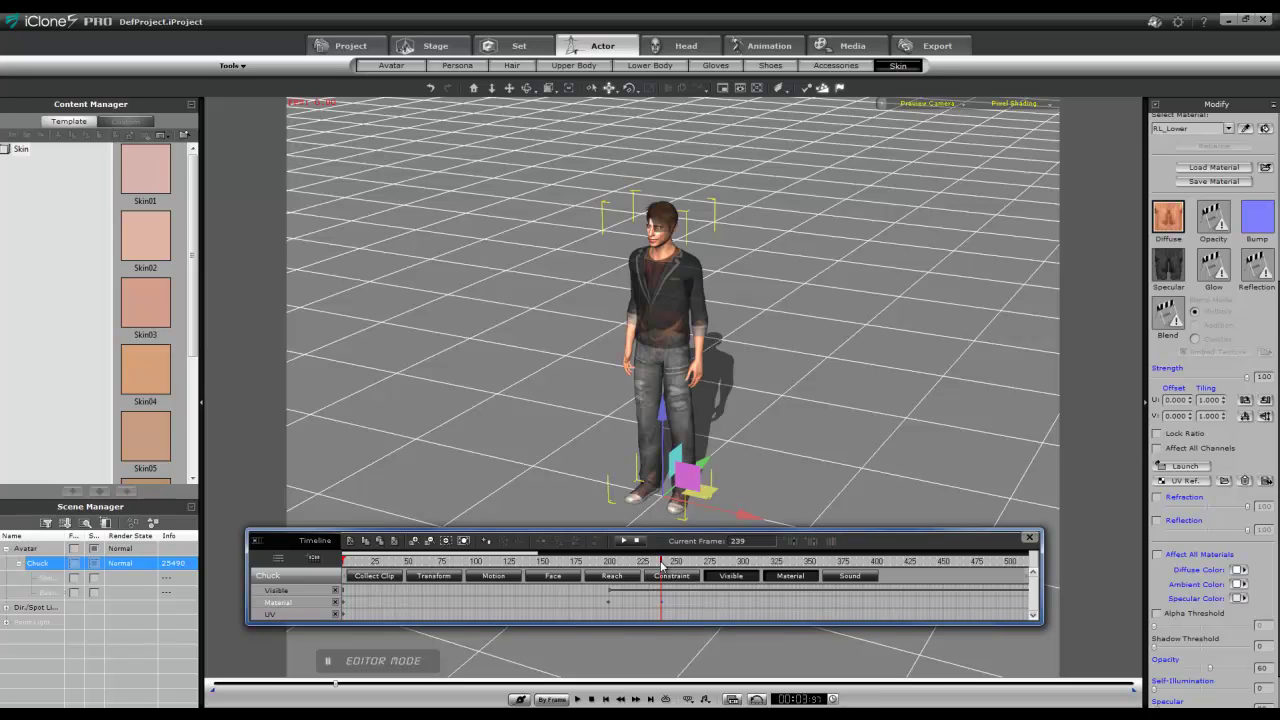
click(674, 566)
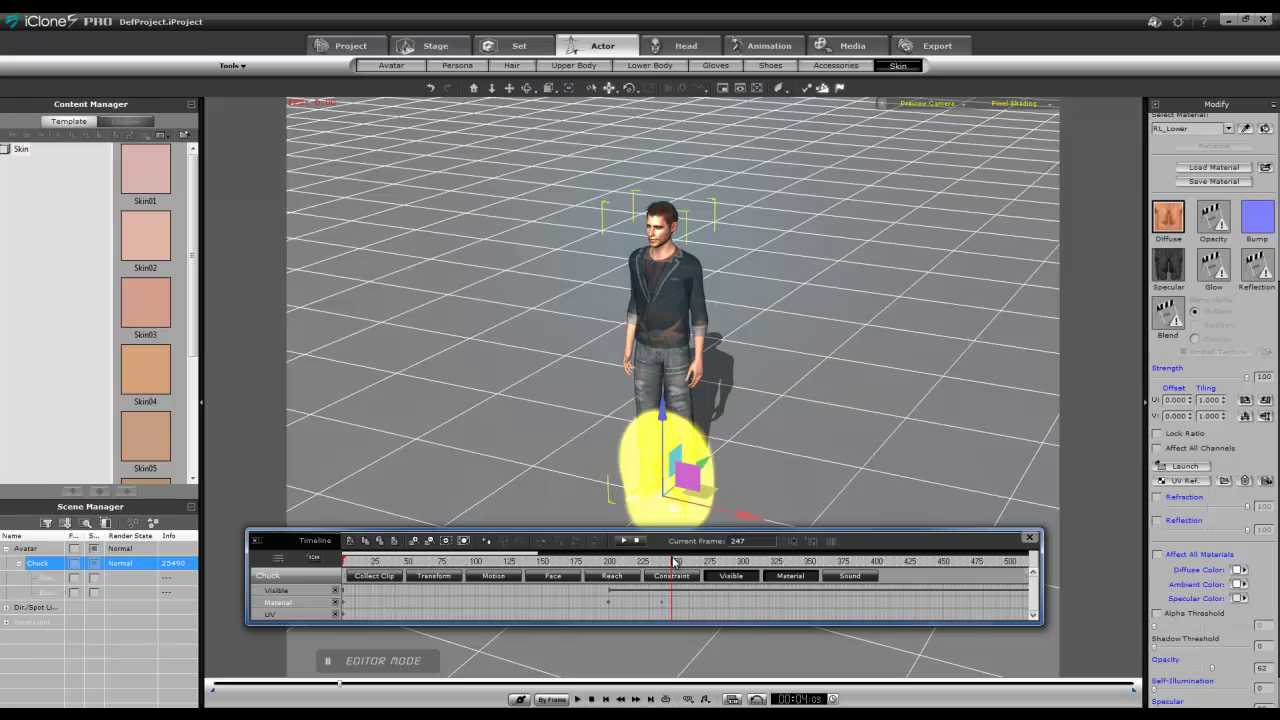
drag(674, 563, 711, 563)
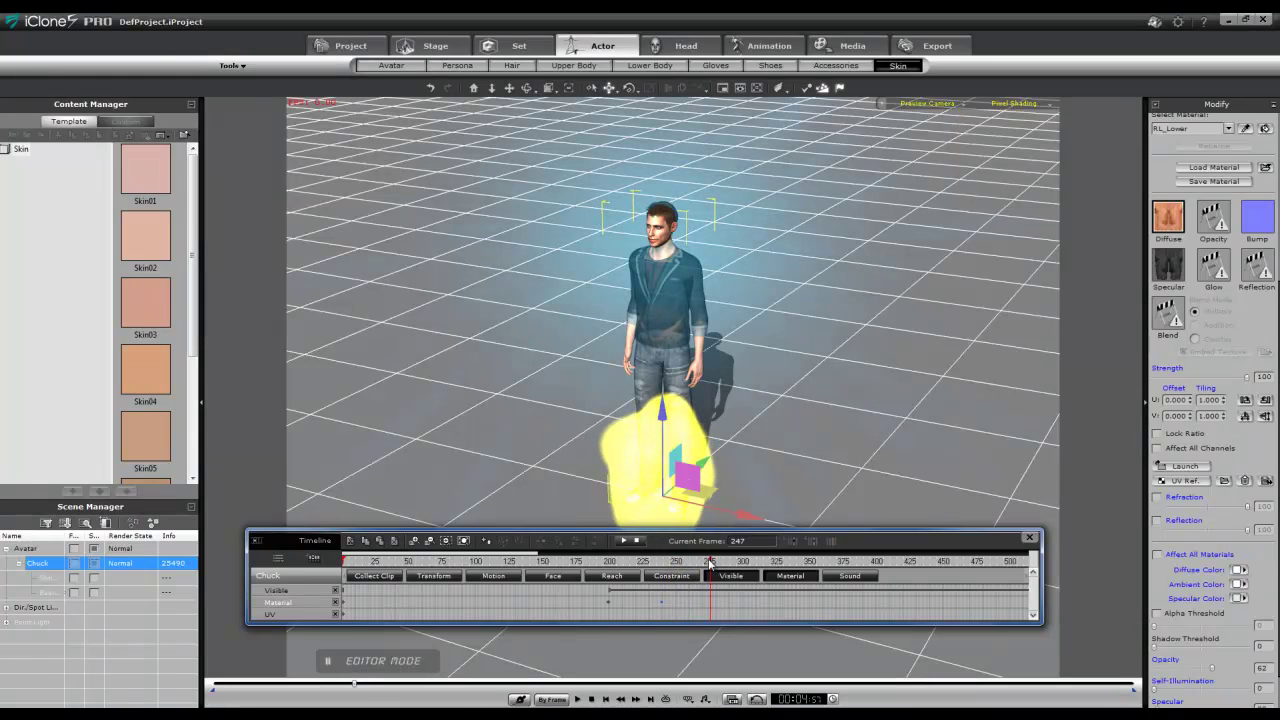
click(460, 577)
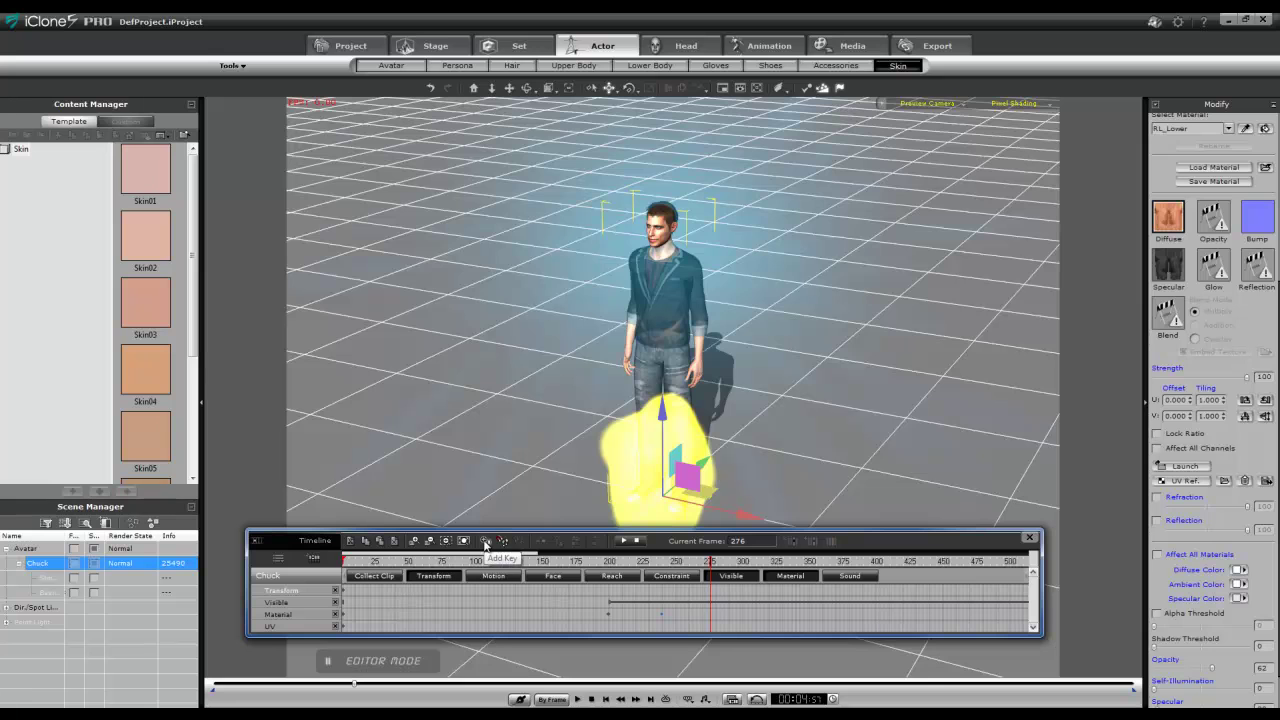
click(485, 542)
- Copy Chuck's material key at frame 240 and paste it at frame 456
drag(711, 563, 935, 573)
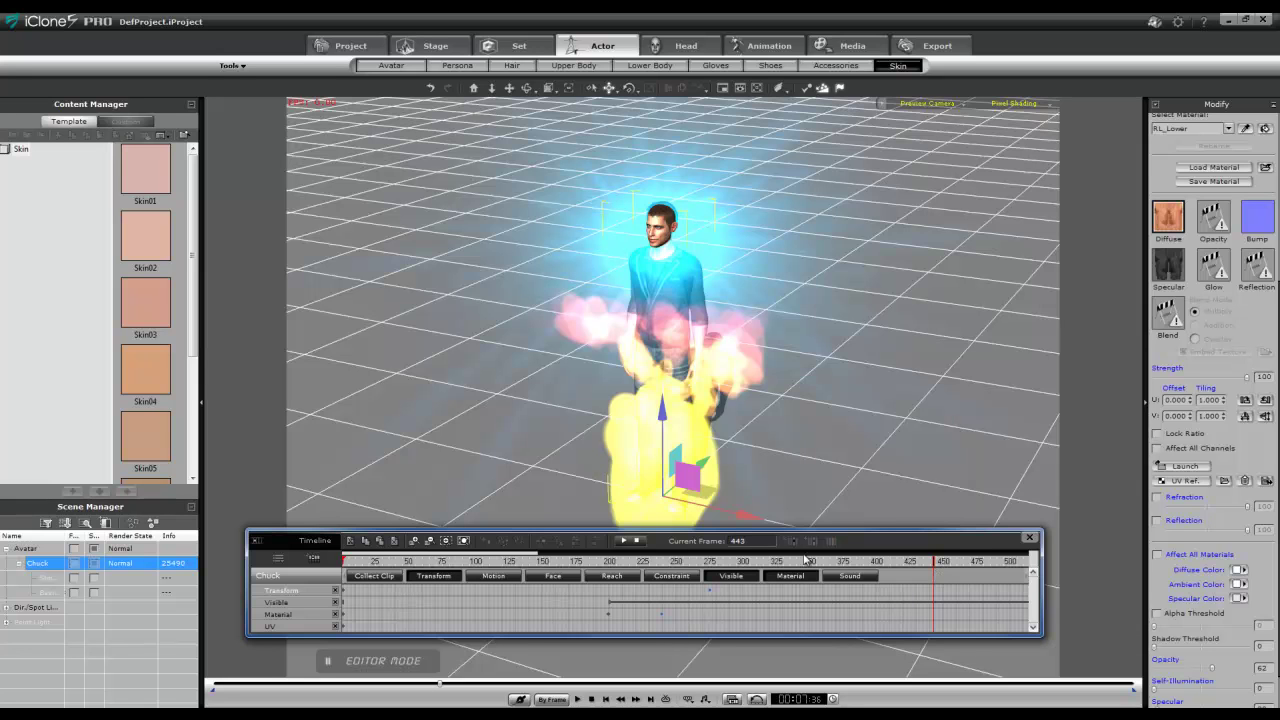
drag(436, 557, 492, 556)
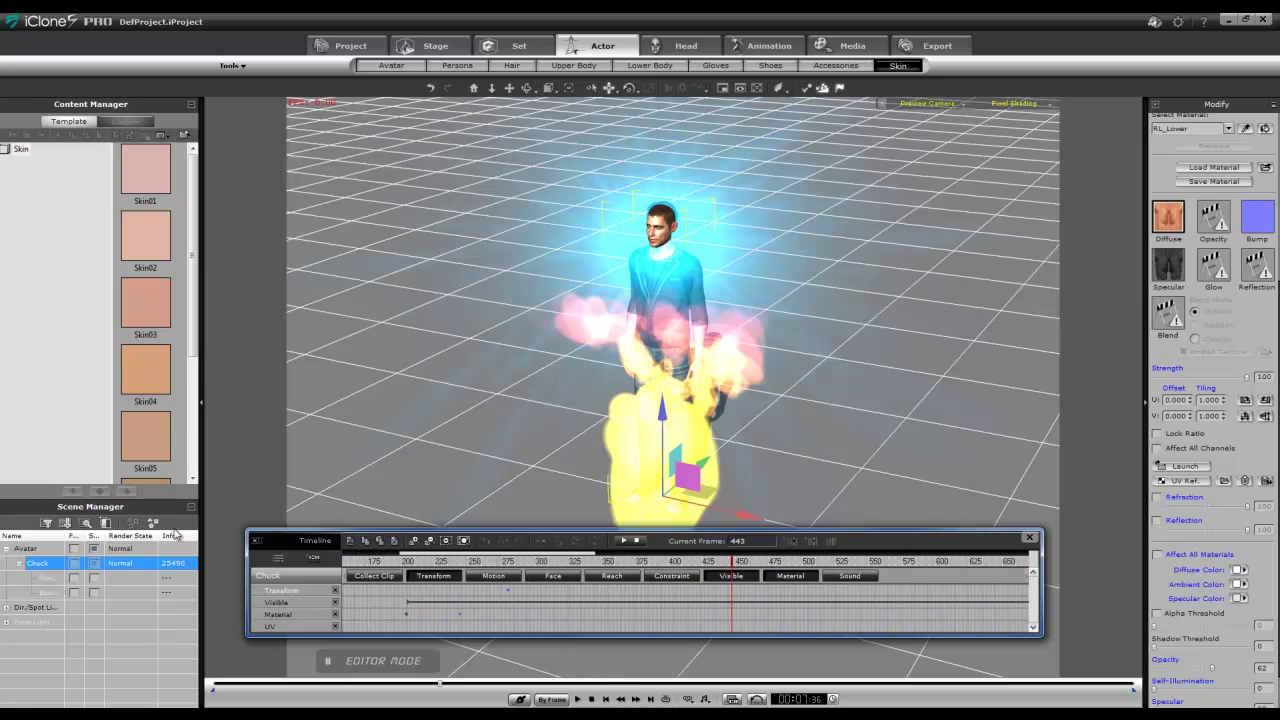
click(52, 578)
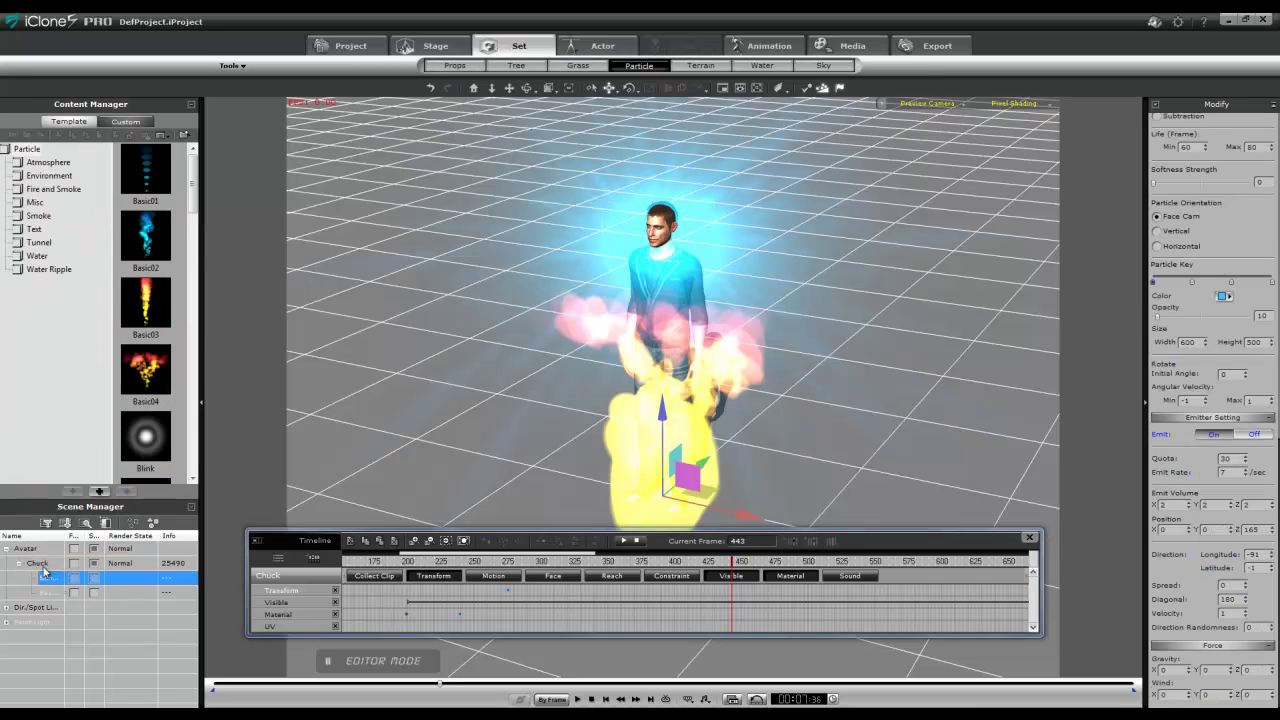
click(48, 565)
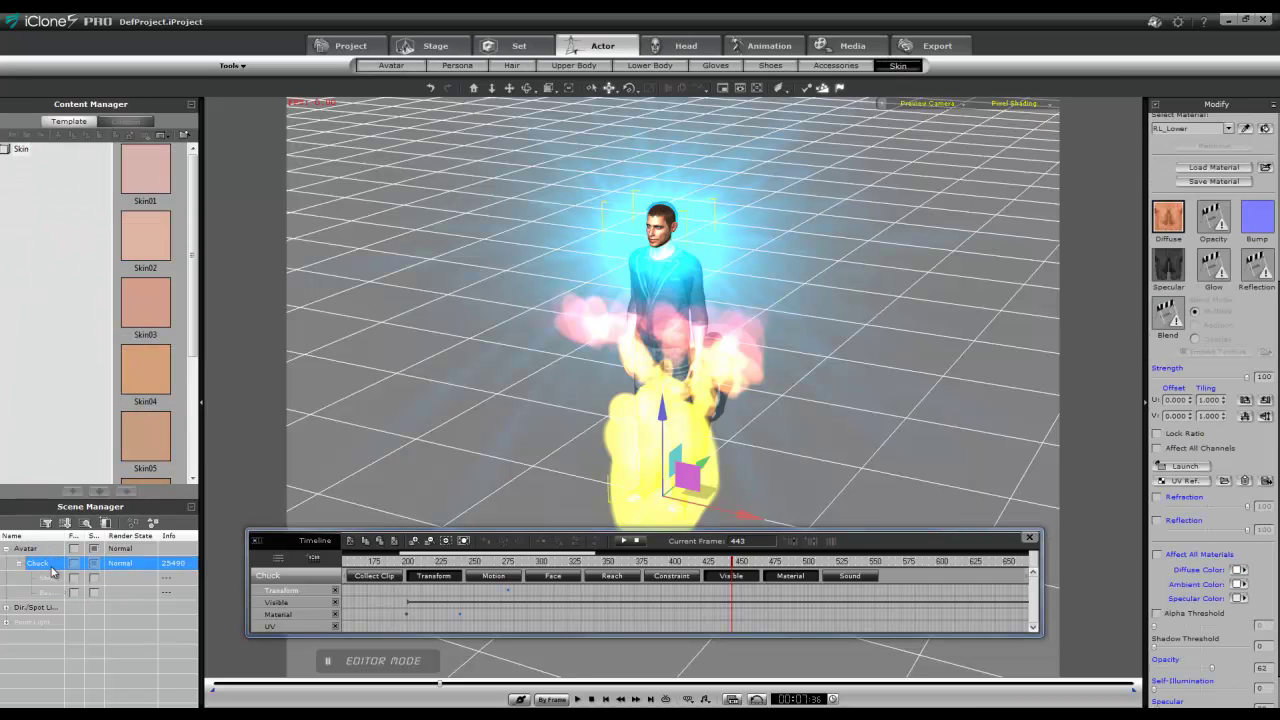
click(461, 620)
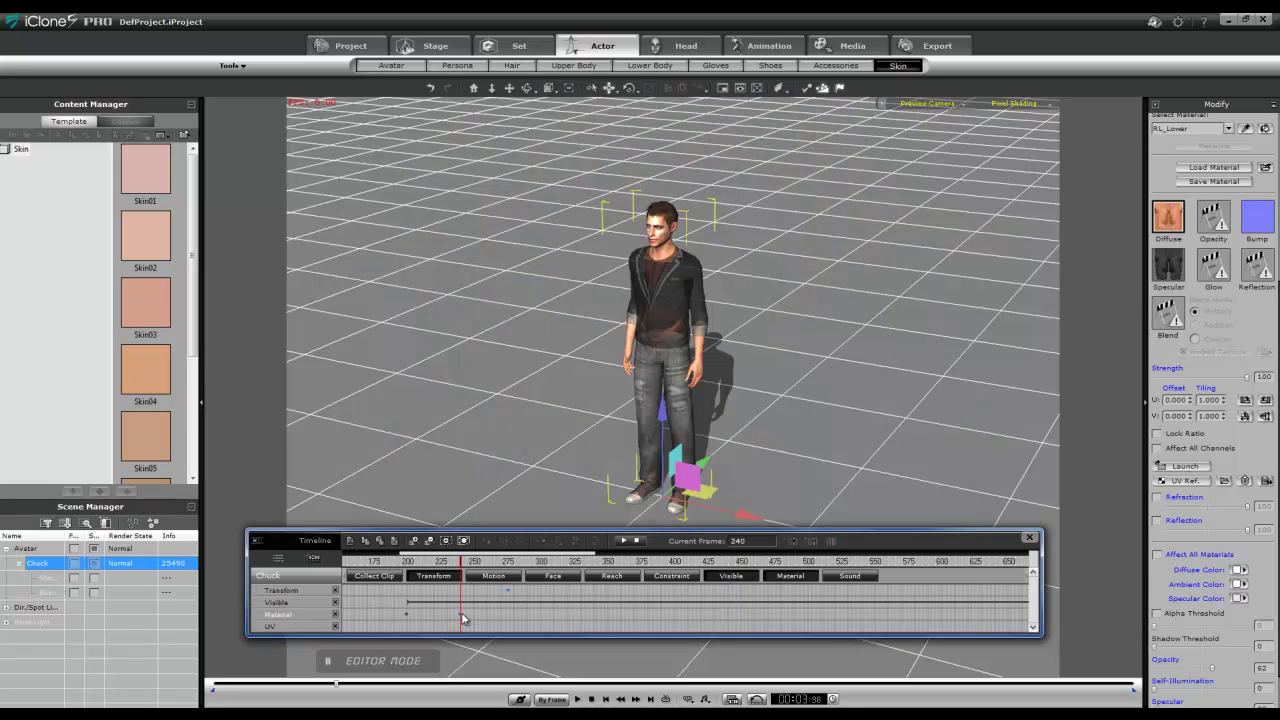
click(748, 614)
- Add a transform key at frame 492 and move the frame 456 material key to frame 492
click(796, 588)
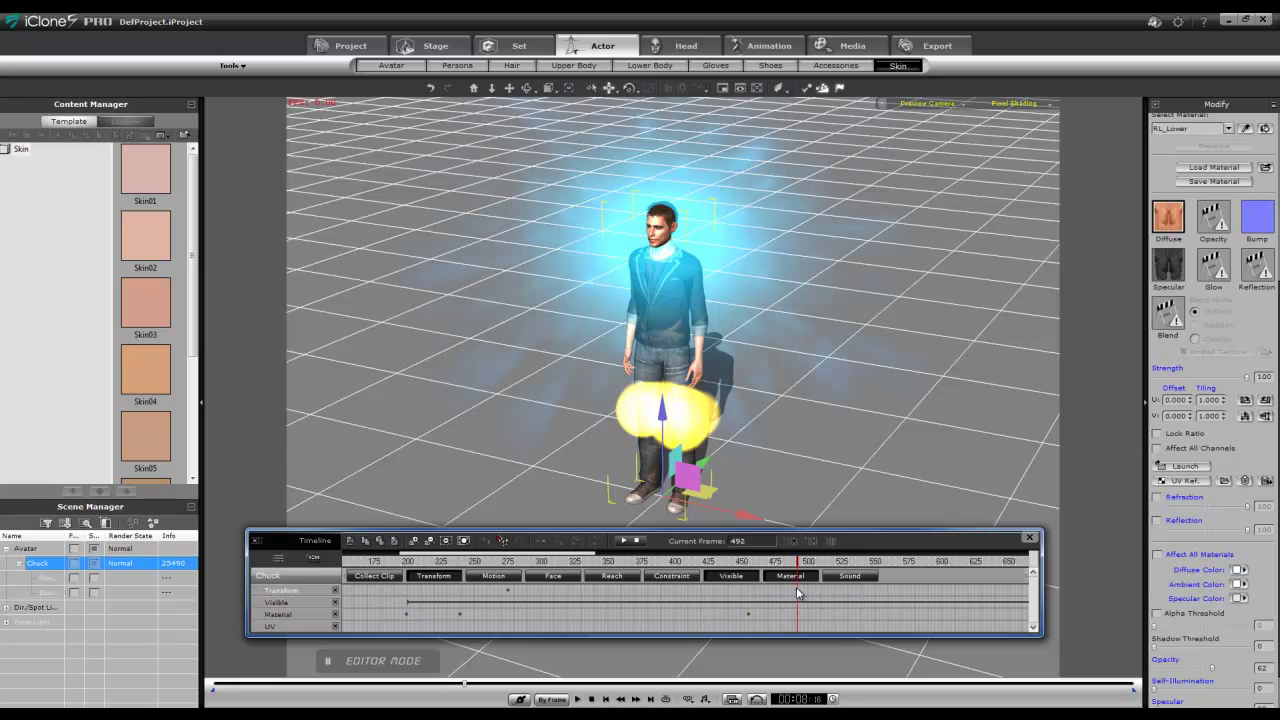
click(749, 616)
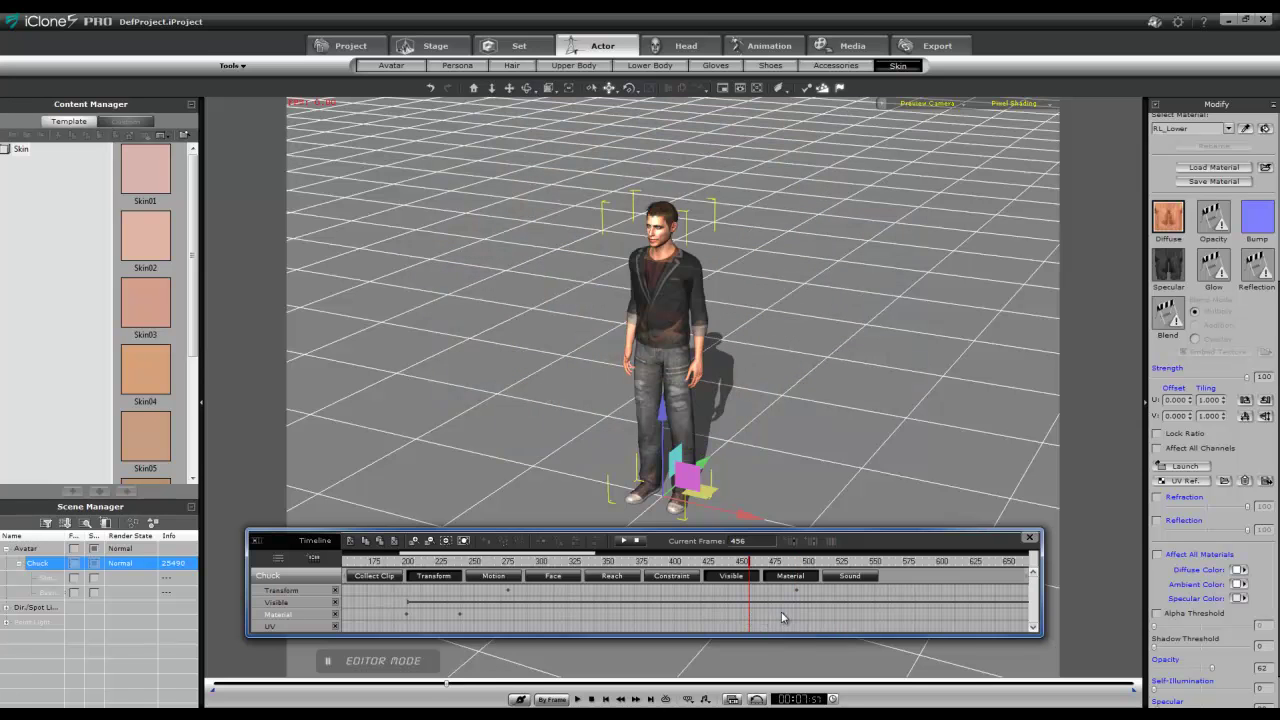
click(797, 618)
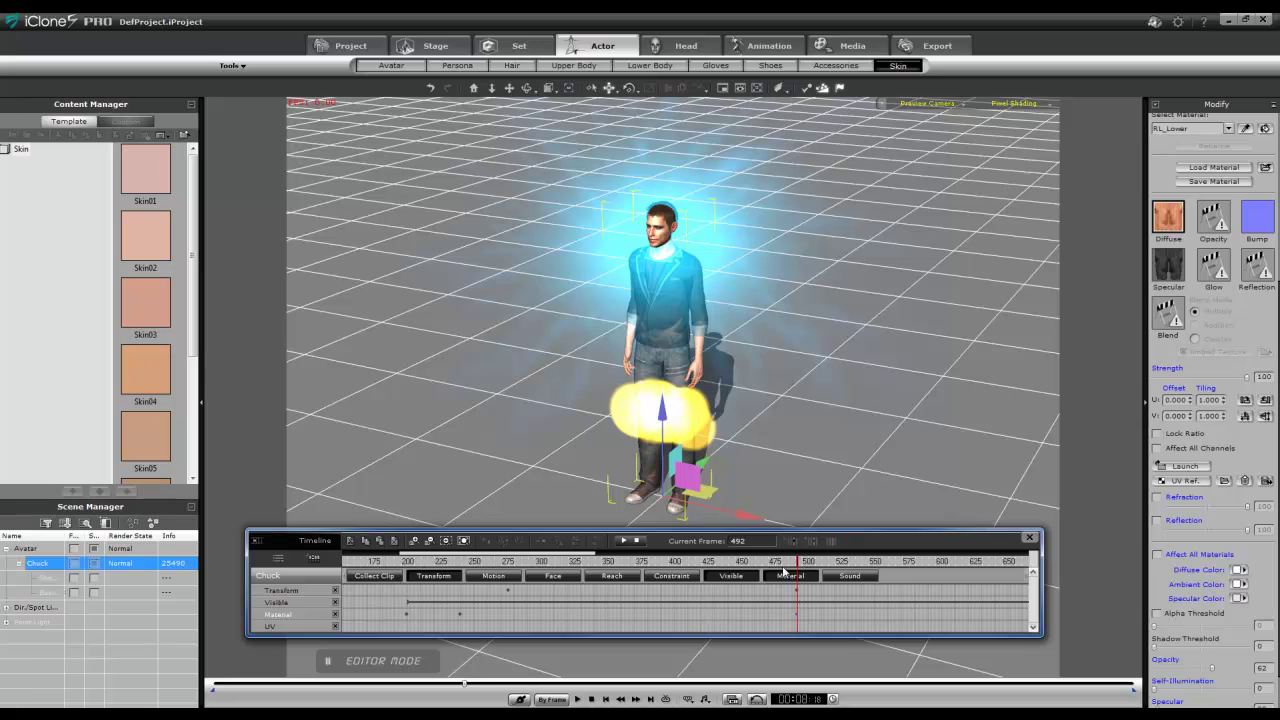
- Copy Chuck's transparent material key at frame 200 and paste it at frame 544
click(407, 619)
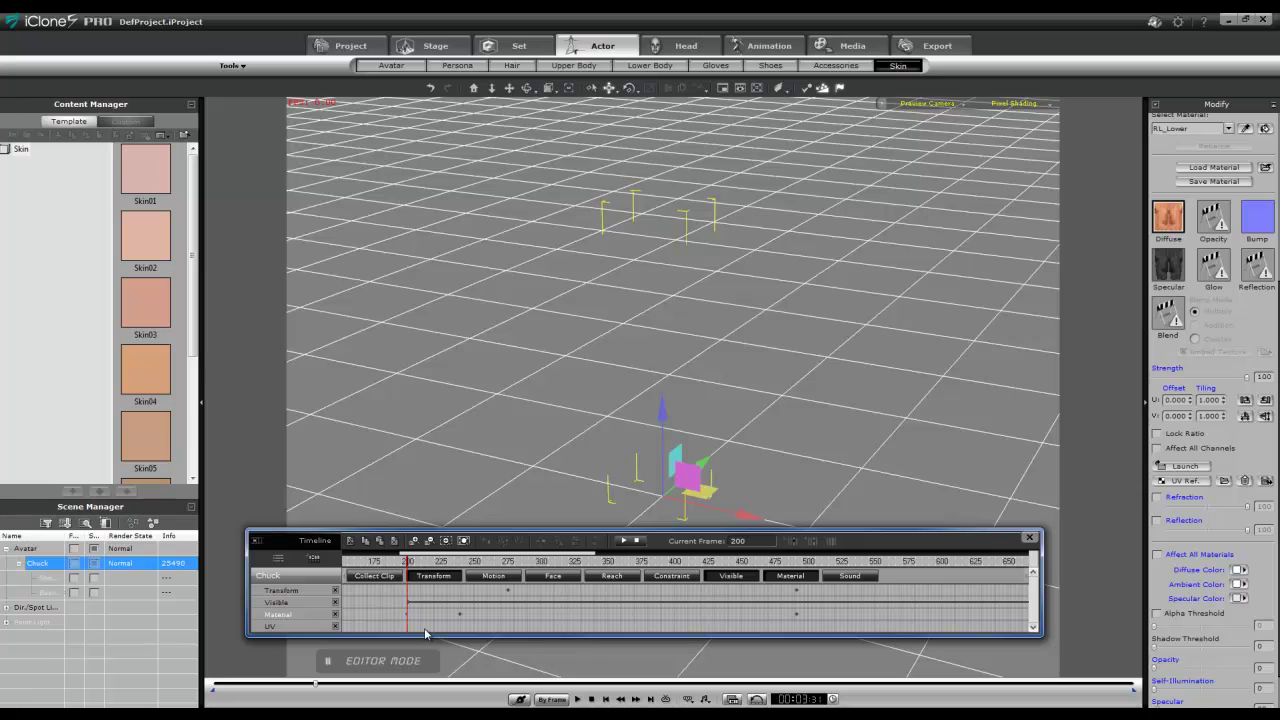
click(867, 595)
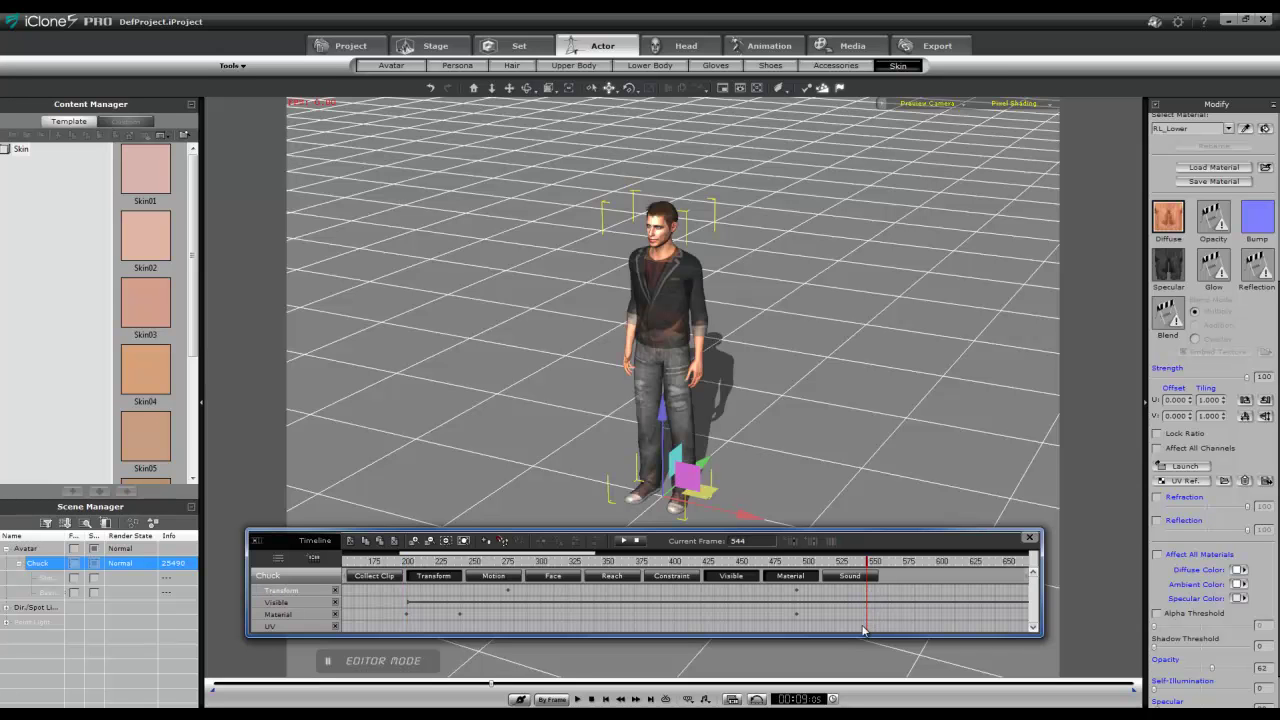
click(869, 616)
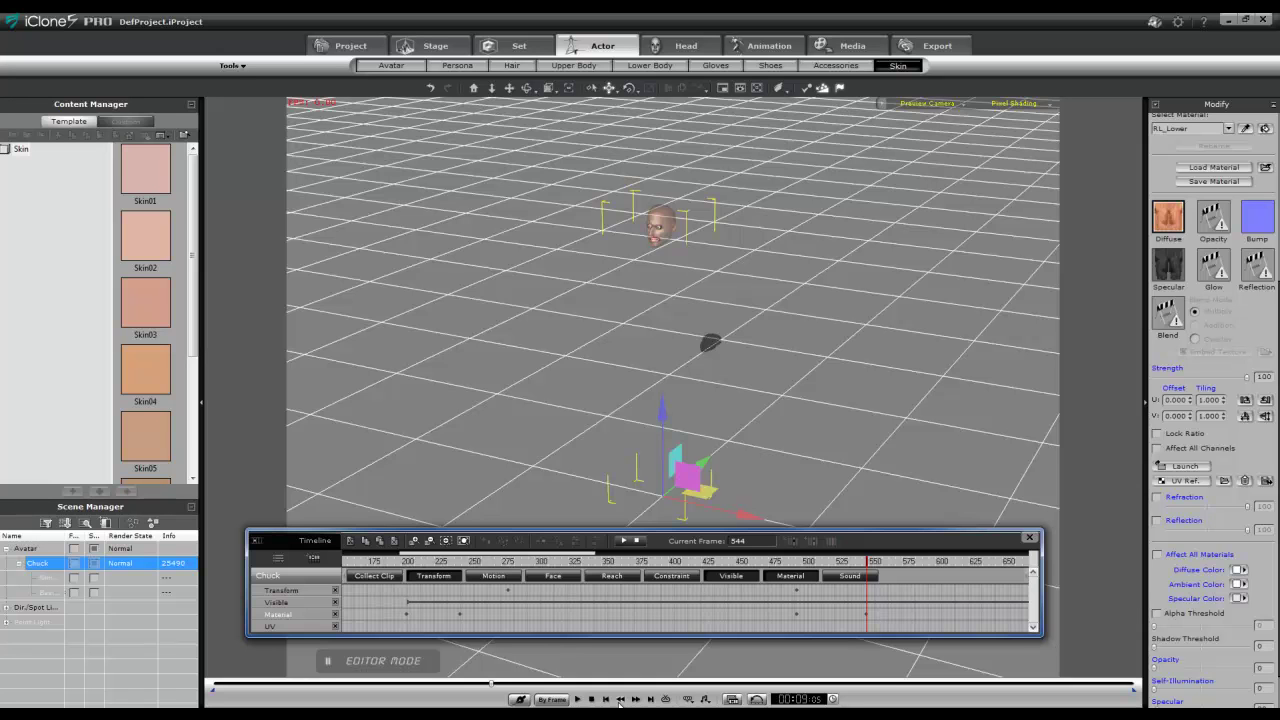
- Play the animation from the start and again from frame 228 to examine how Chuck fades in and out
click(637, 541)
click(623, 541)
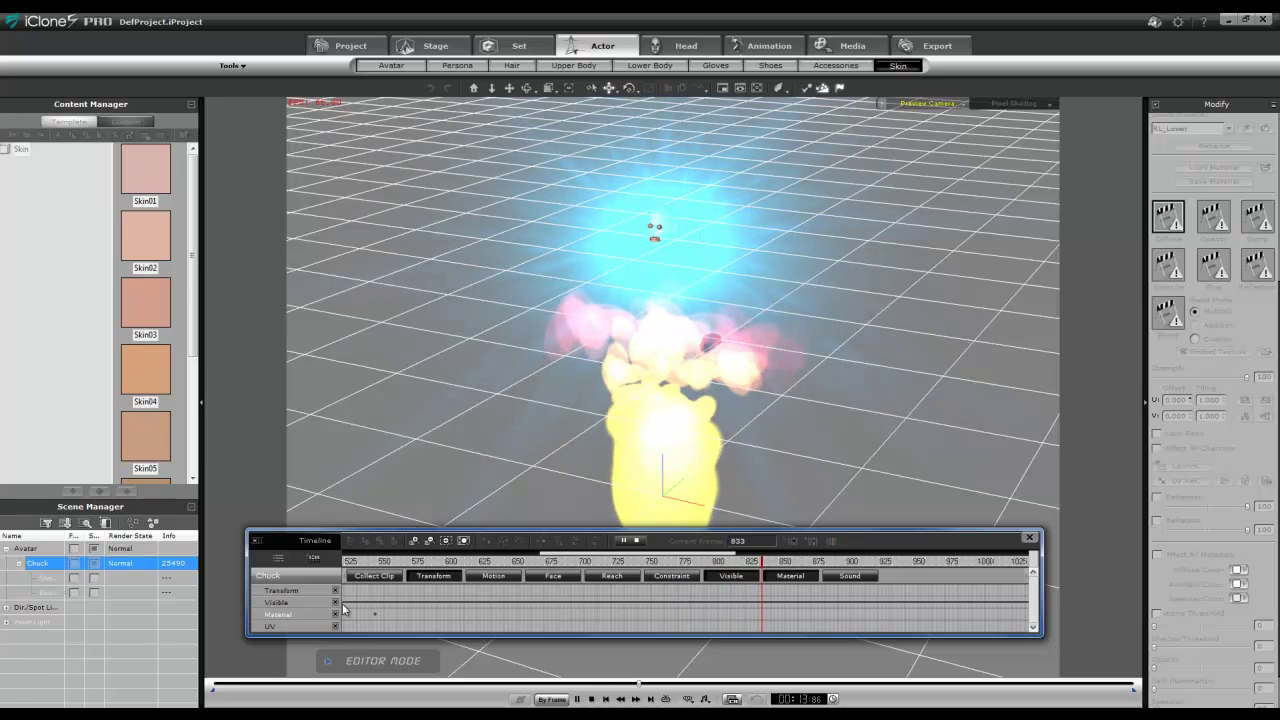
click(638, 541)
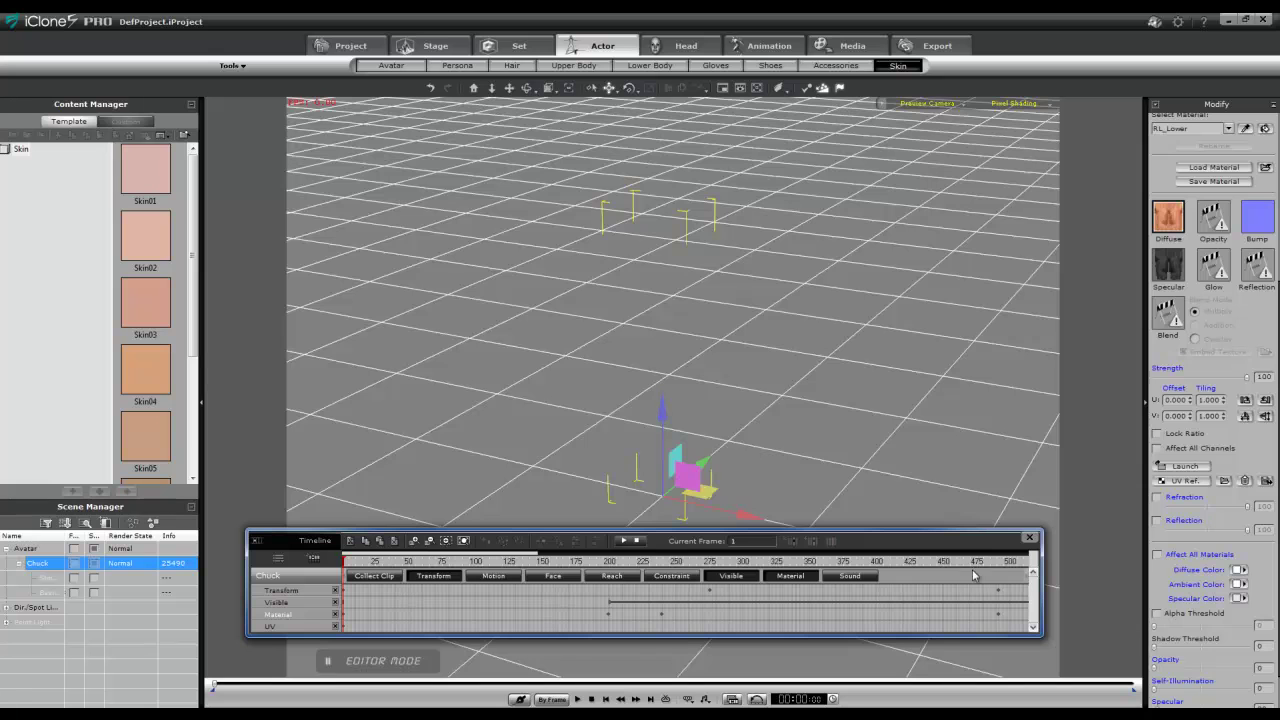
click(995, 561)
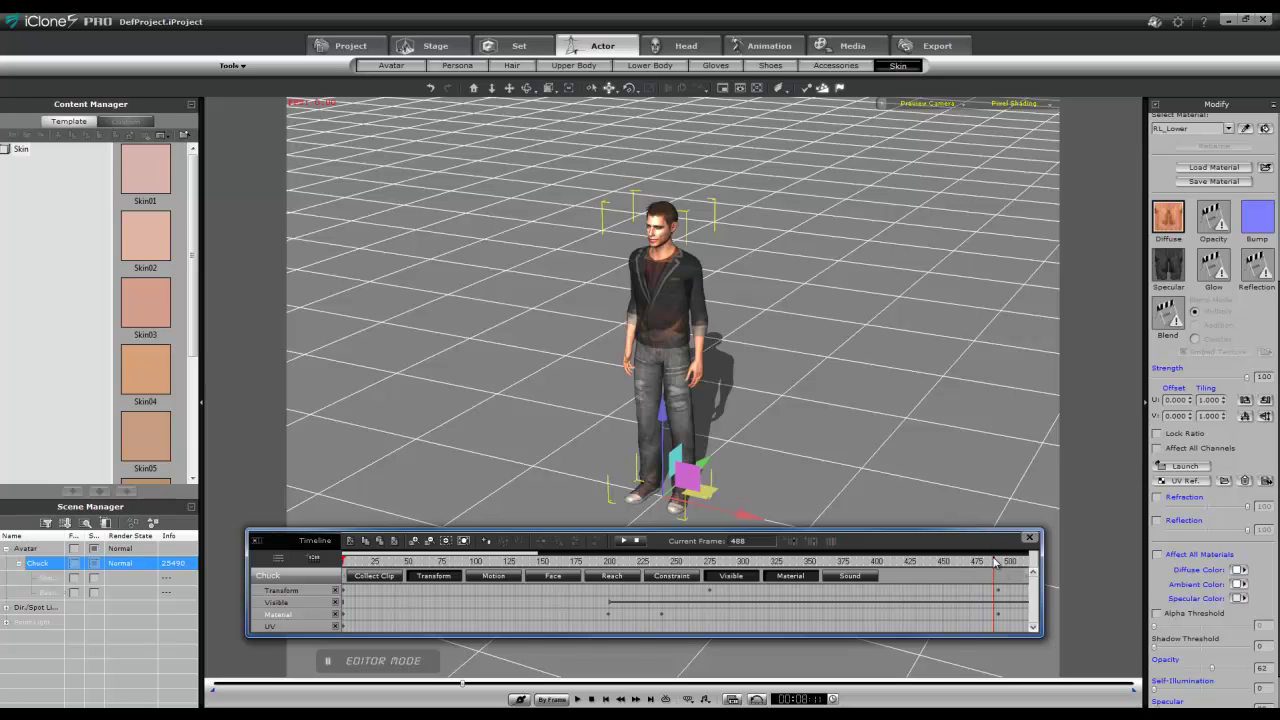
scroll(995, 561, down, 5)
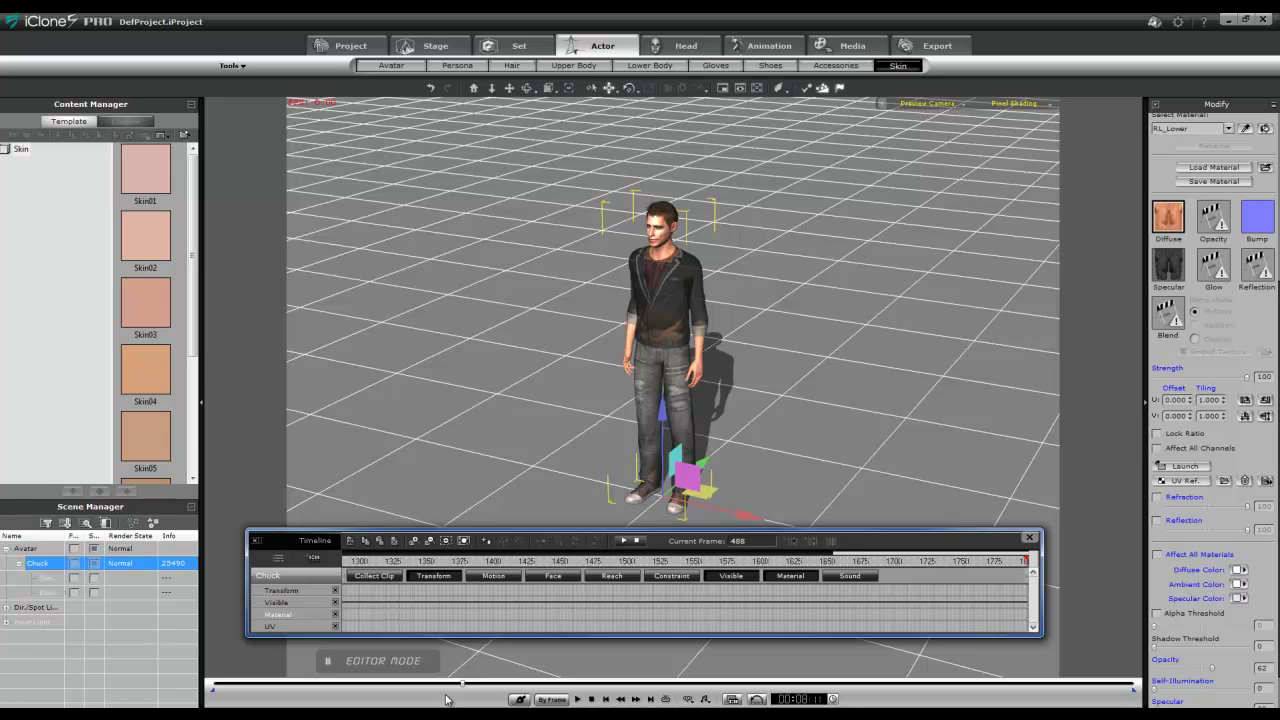
drag(464, 686, 330, 686)
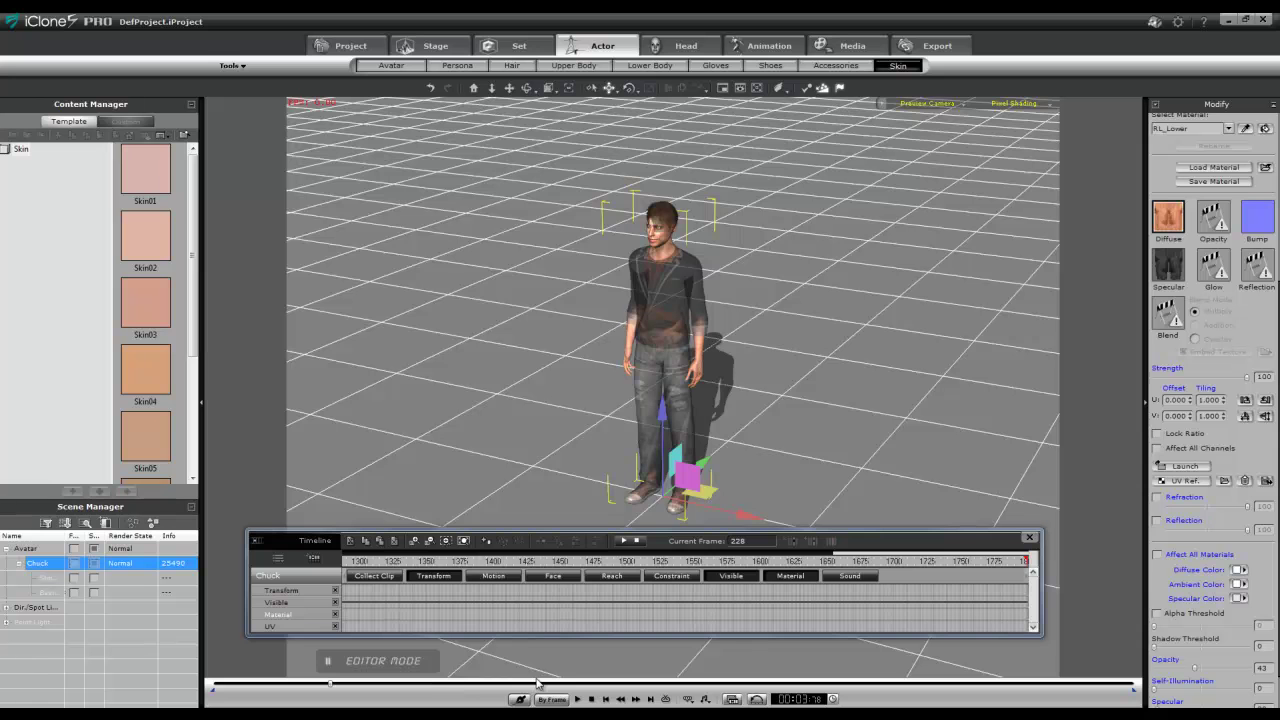
click(624, 541)
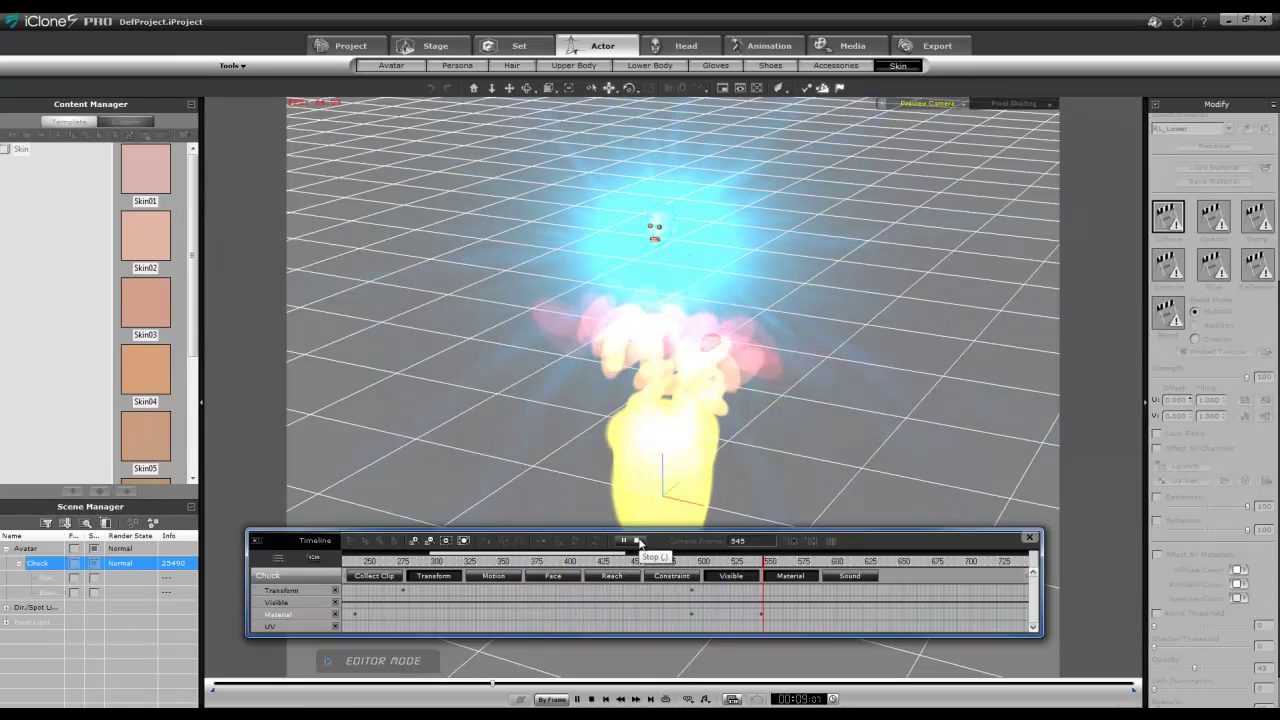
click(639, 541)
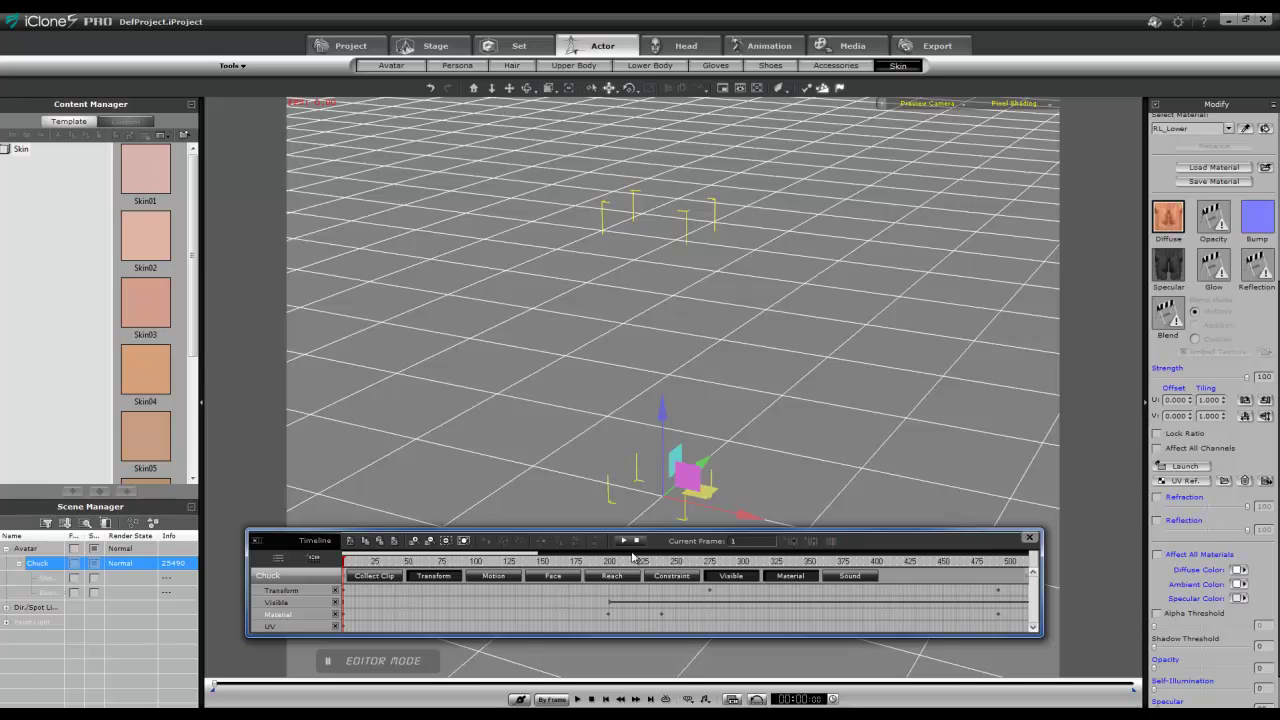
- Turn emission off for both particle effects attached to Chuck at frame 543
click(995, 561)
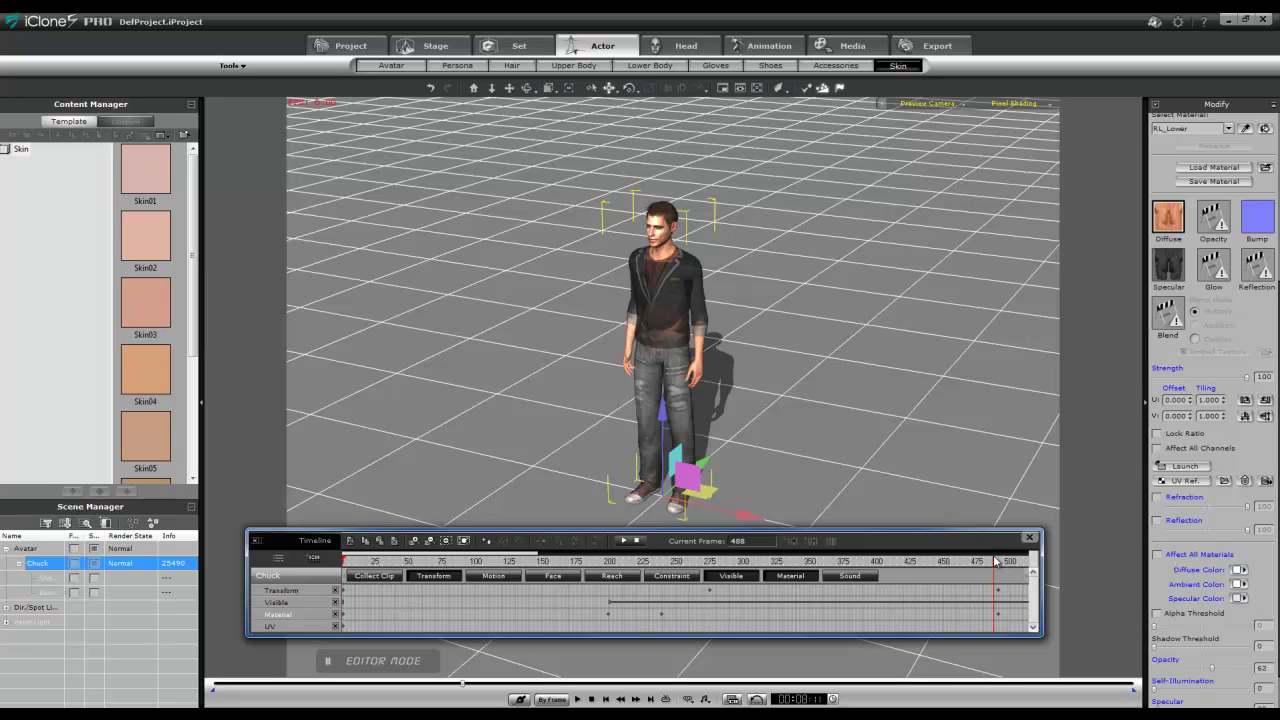
drag(995, 563, 999, 562)
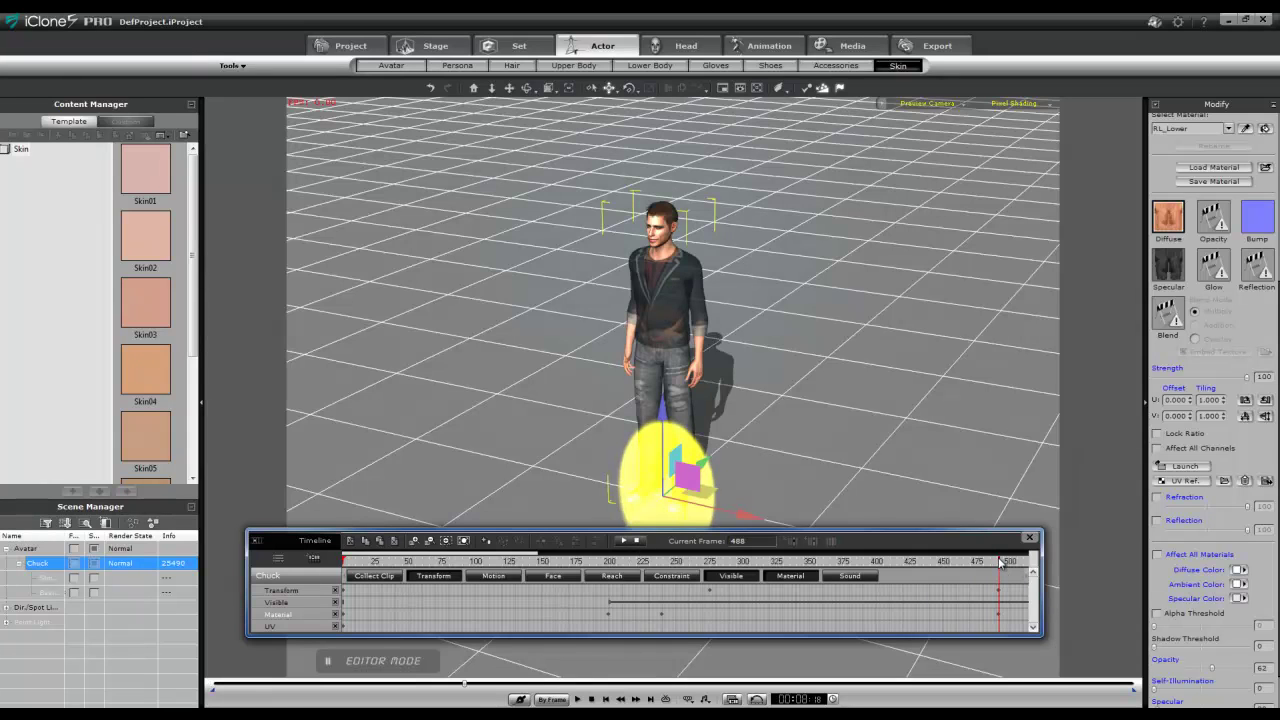
drag(495, 556, 622, 555)
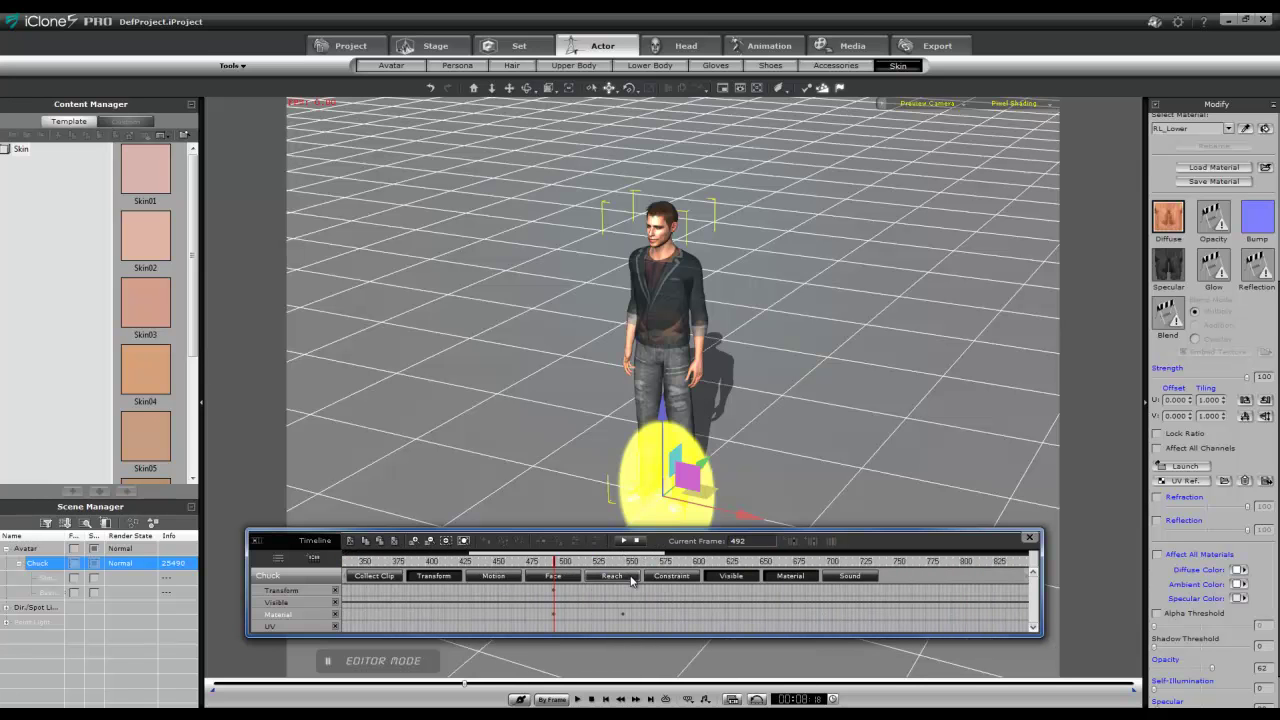
click(624, 561)
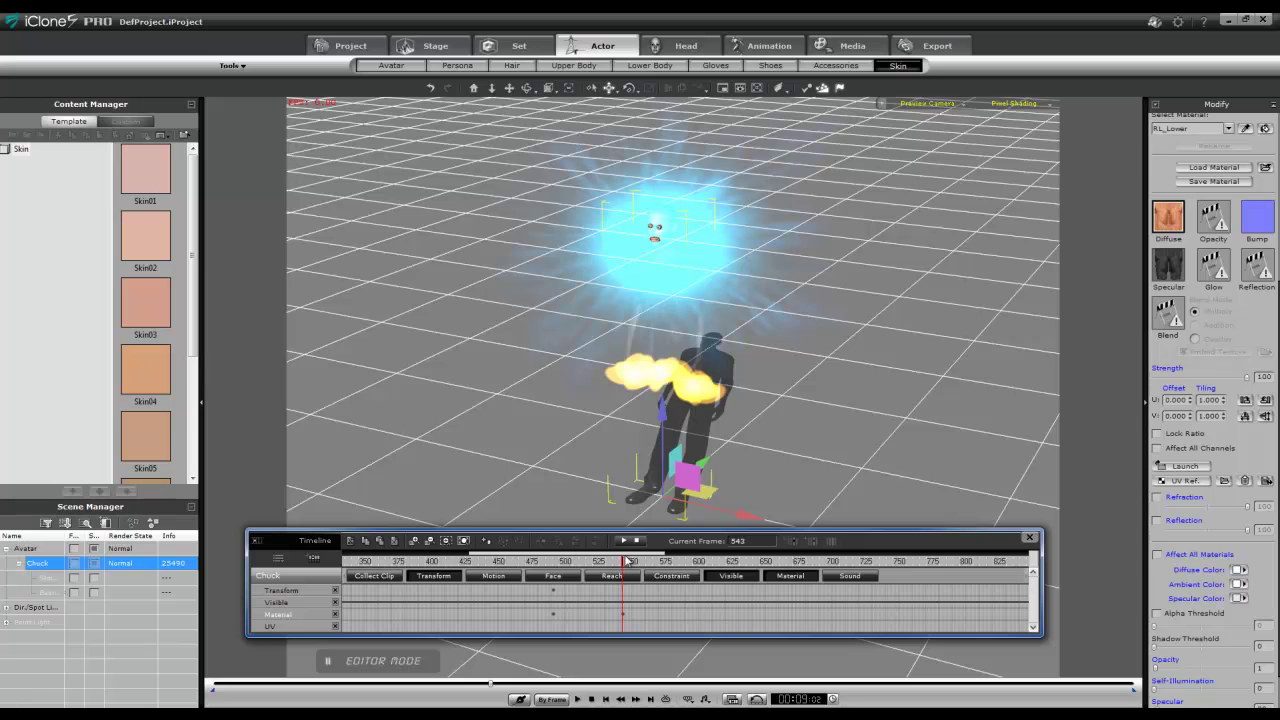
click(43, 578)
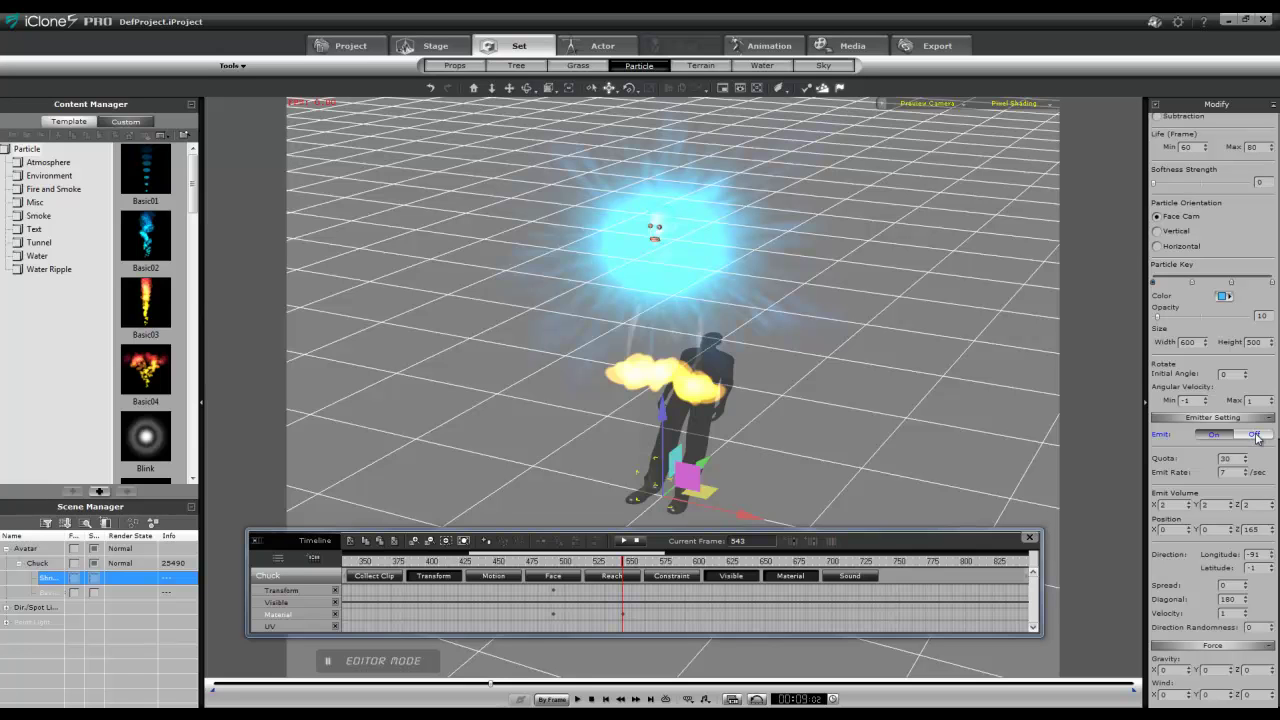
click(40, 593)
click(1257, 435)
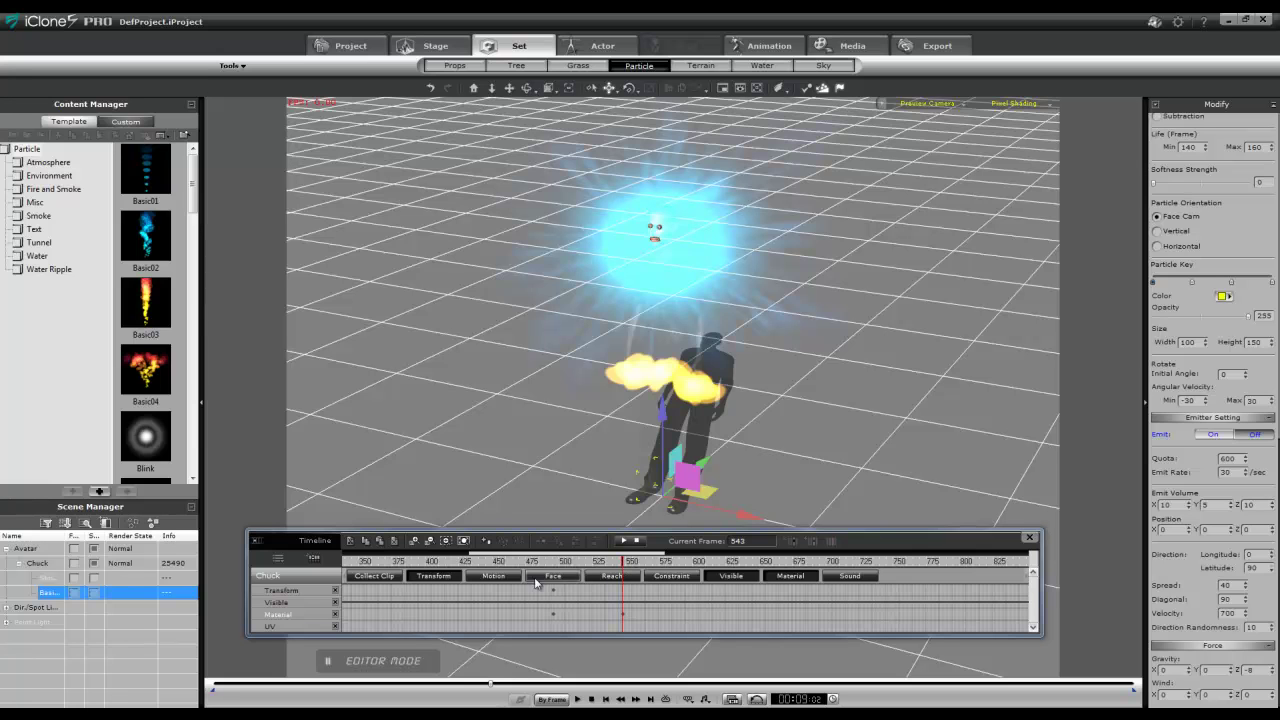
- Turn Chuck's visibility off at frame 543
click(36, 564)
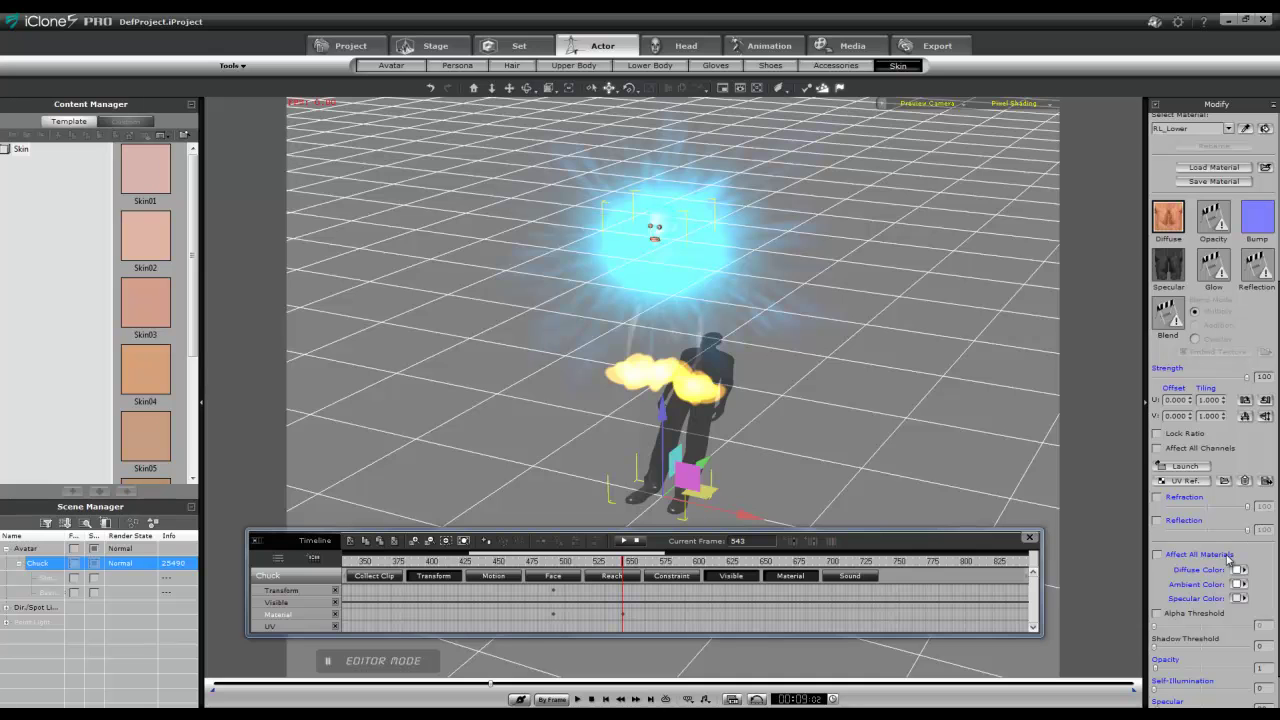
click(391, 65)
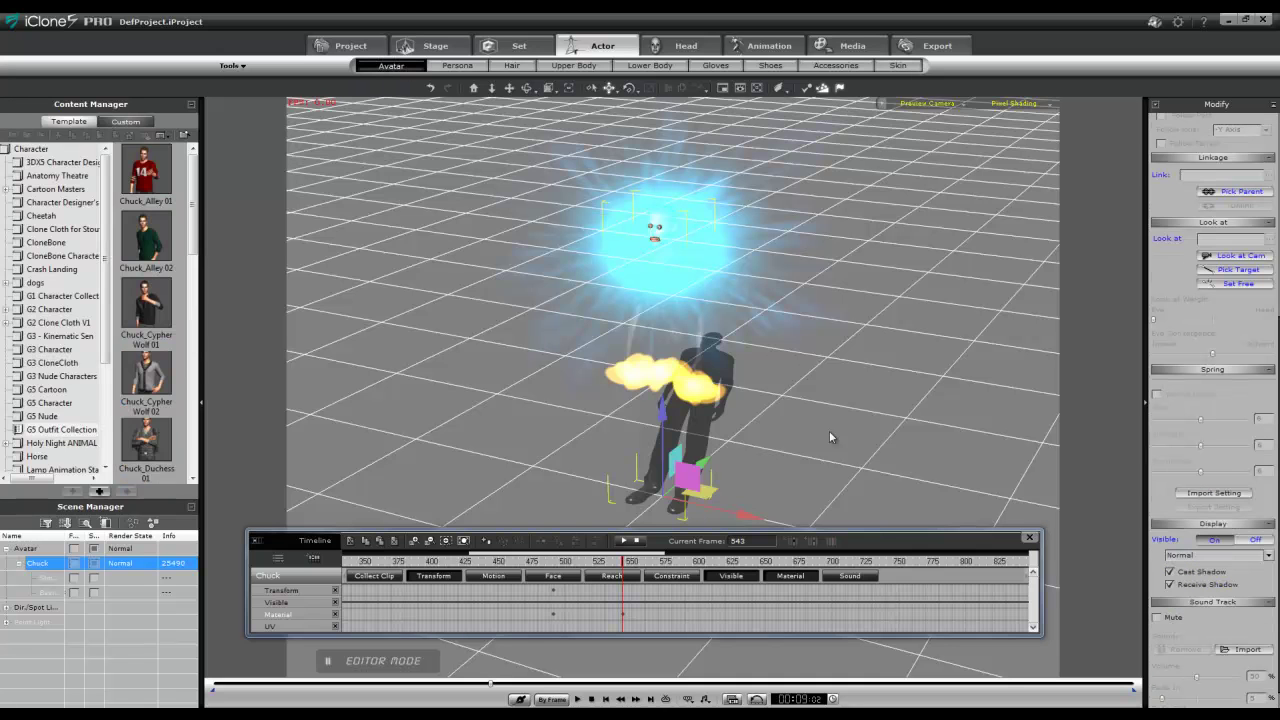
click(1256, 540)
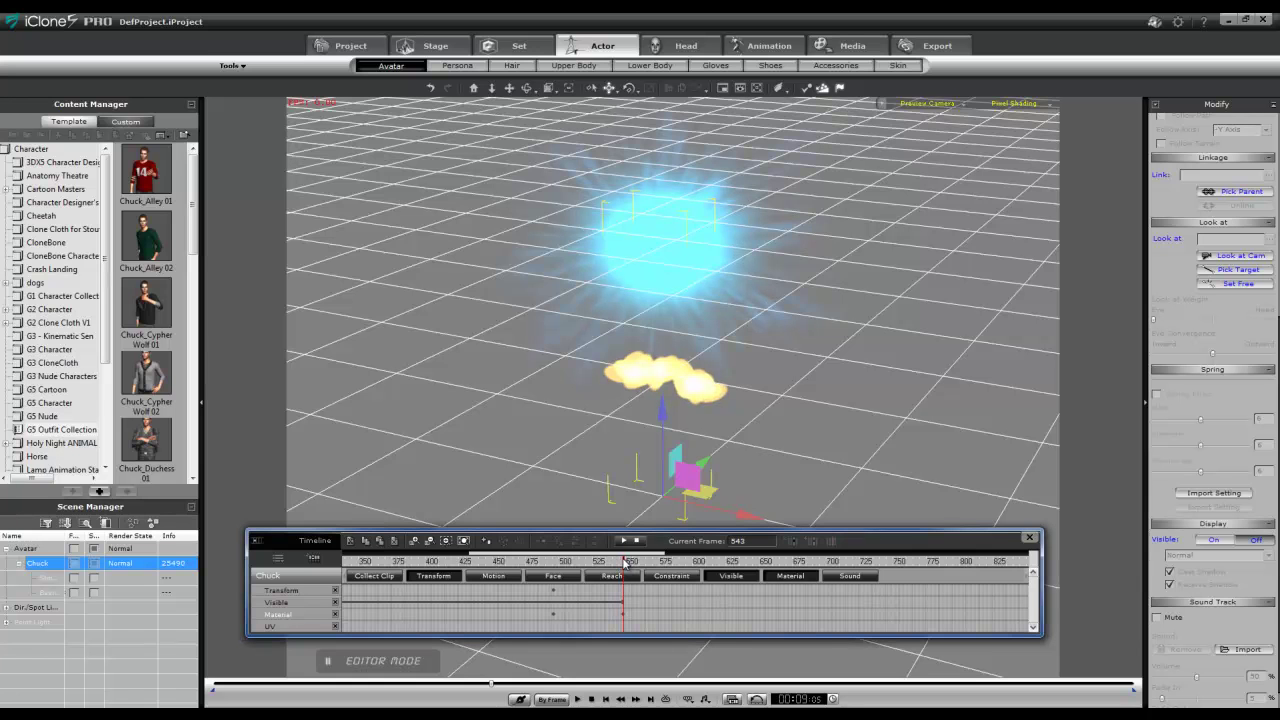
- Add a transform key for Chuck at frame 725 to hold his current position
drag(626, 564, 866, 577)
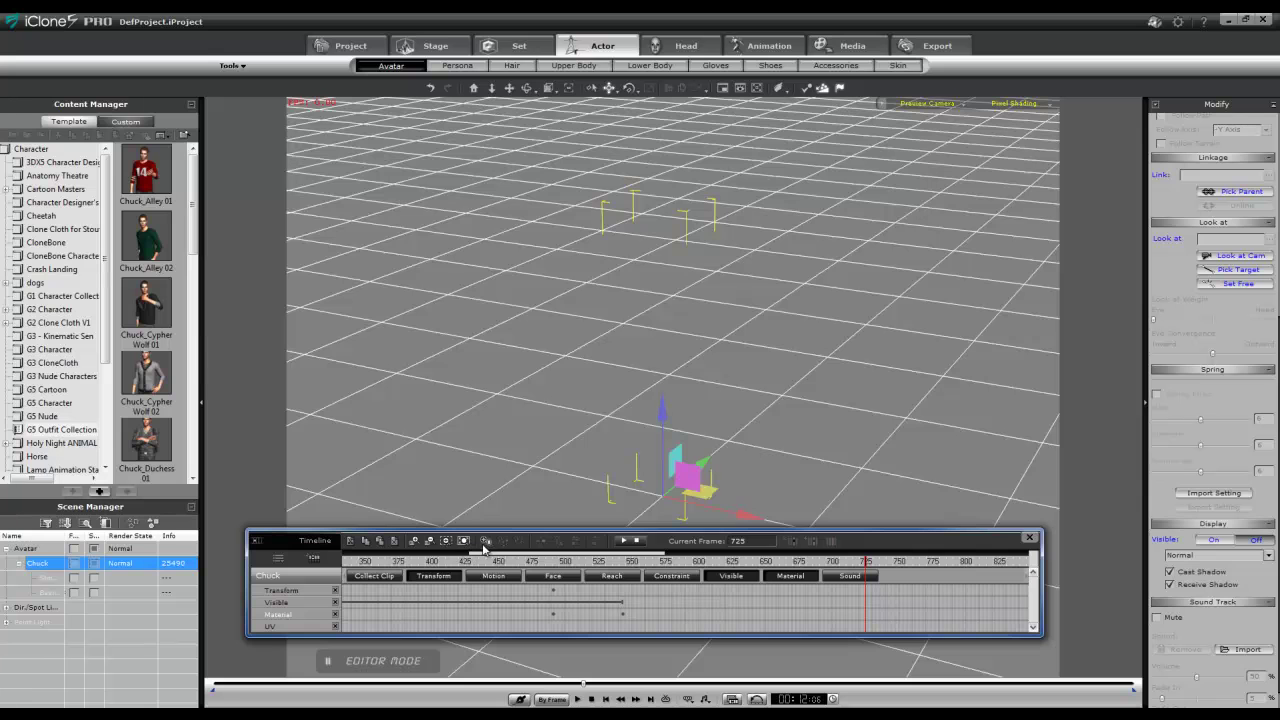
click(866, 591)
click(866, 621)
click(866, 591)
- At frame 774, move the hidden Chuck farther back on the grid and rotate him about the vertical axis
click(932, 562)
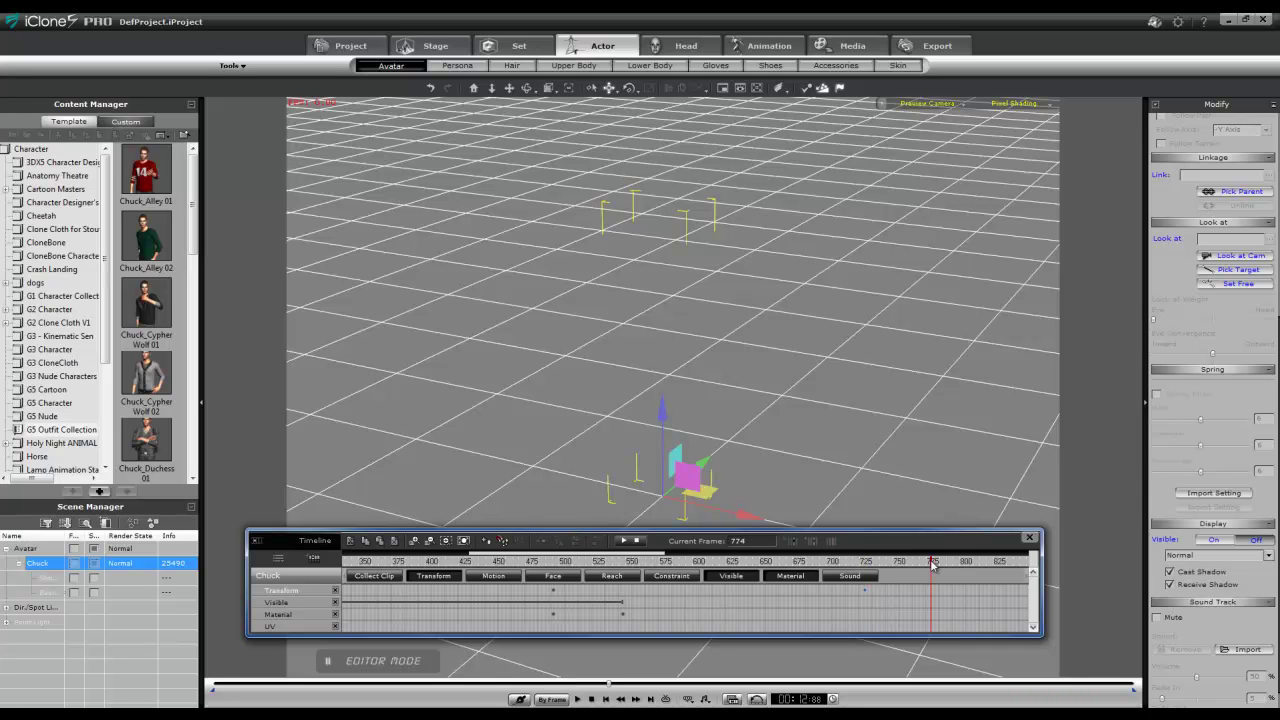
drag(671, 492, 597, 303)
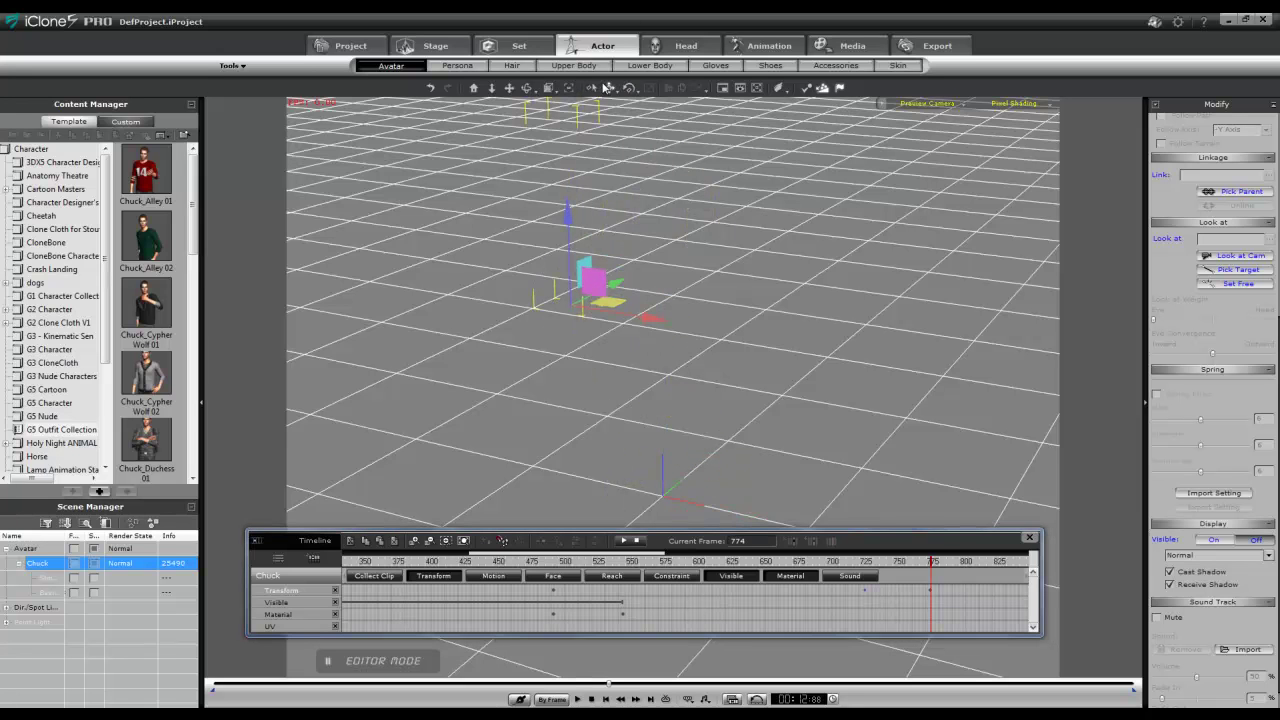
click(629, 88)
drag(568, 333, 591, 323)
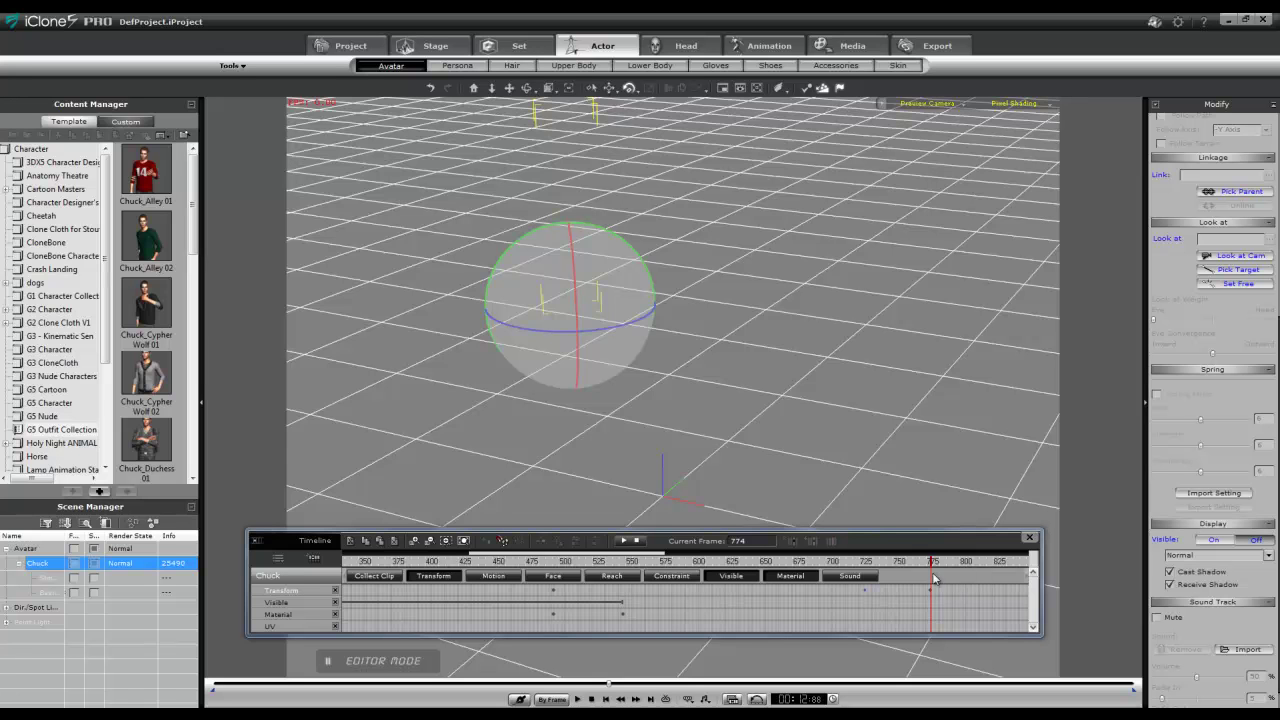
- Turn emission on for both particle effects attached to Chuck at frame 836
drag(932, 562, 1010, 563)
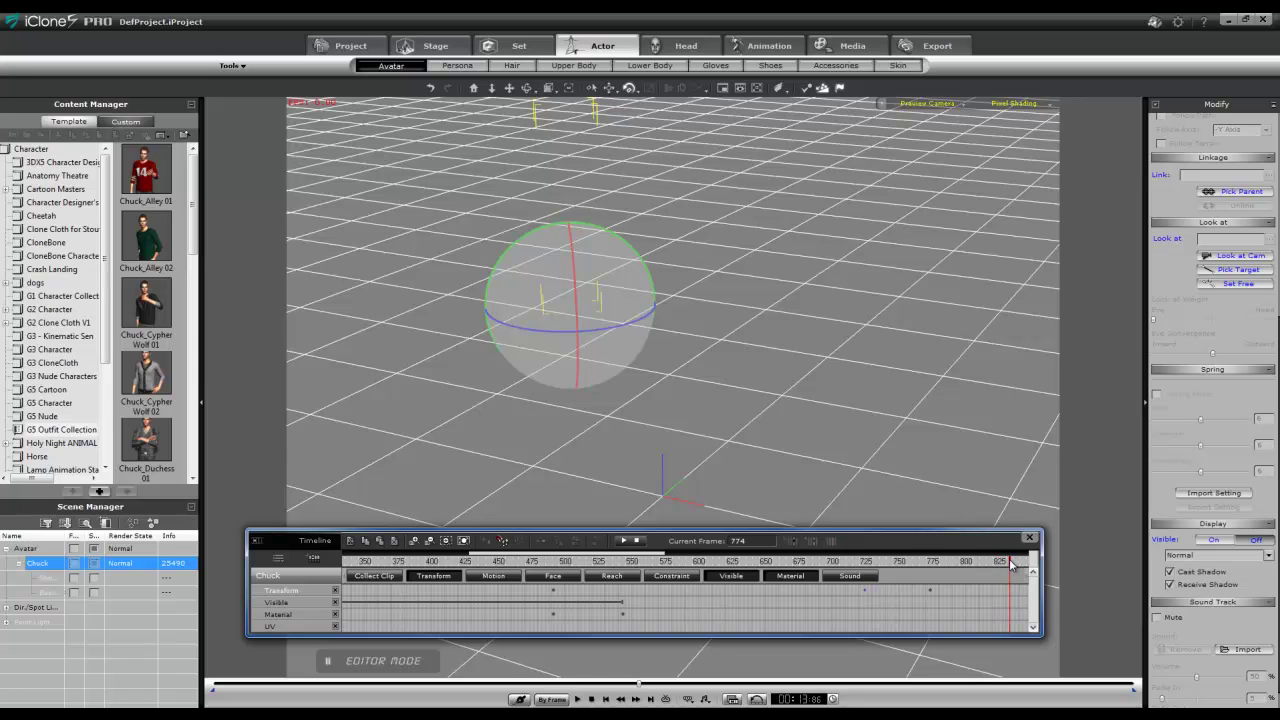
drag(613, 559, 730, 559)
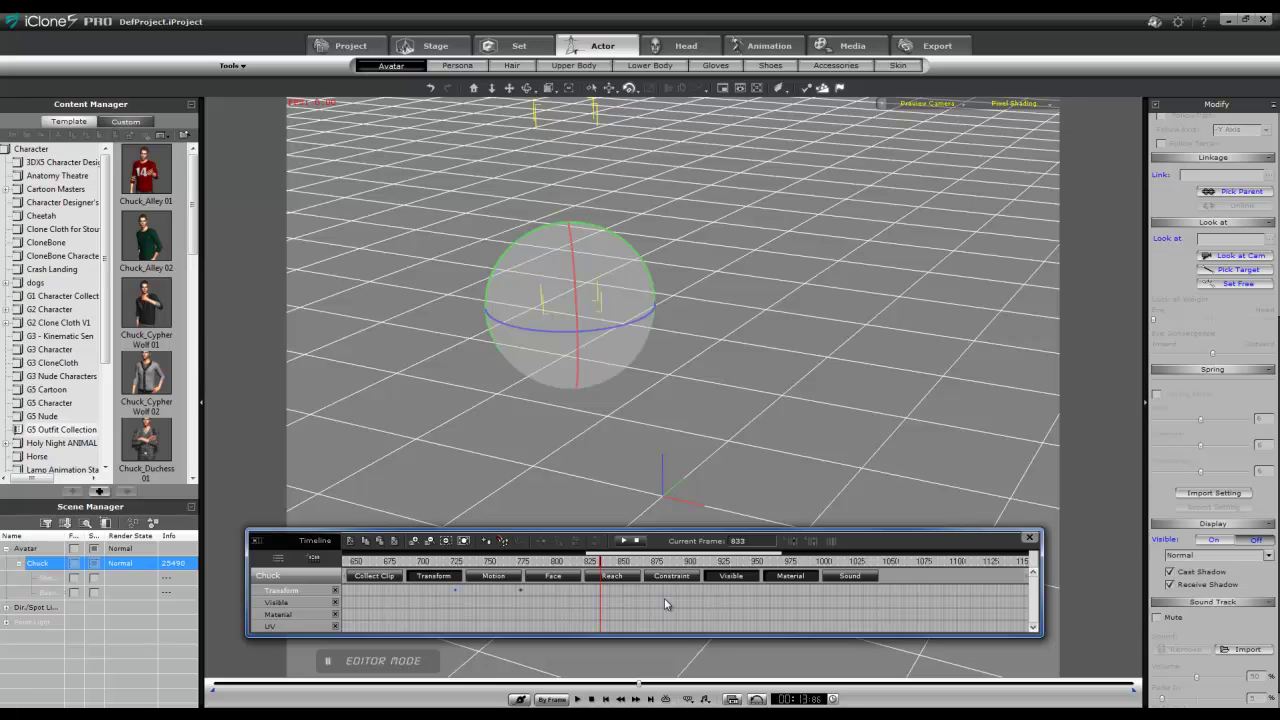
drag(600, 563, 604, 563)
click(40, 583)
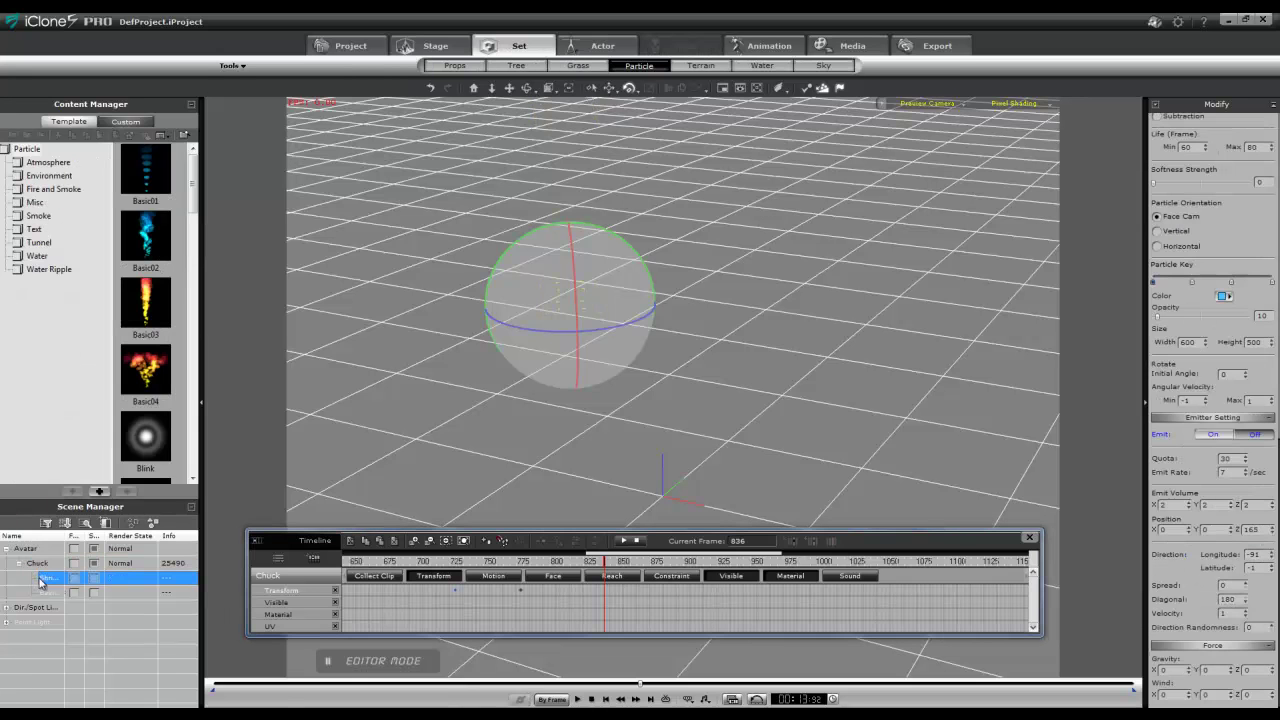
click(1213, 436)
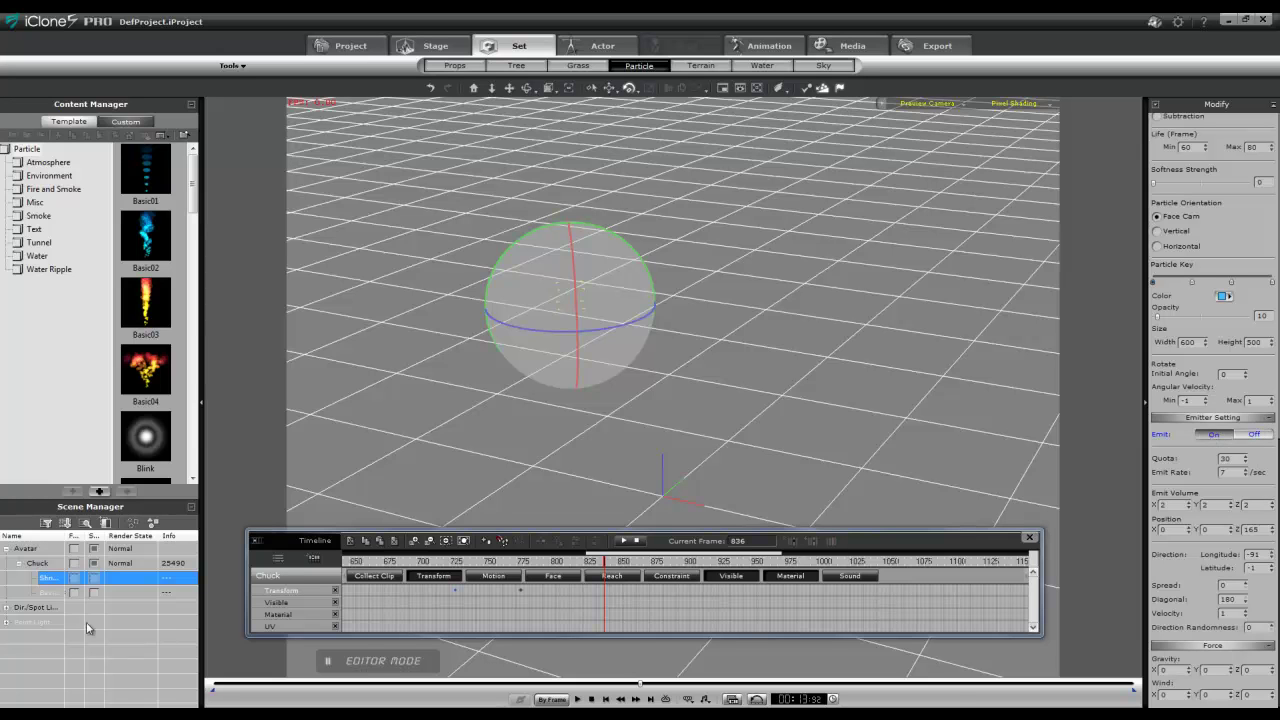
click(44, 593)
click(1213, 436)
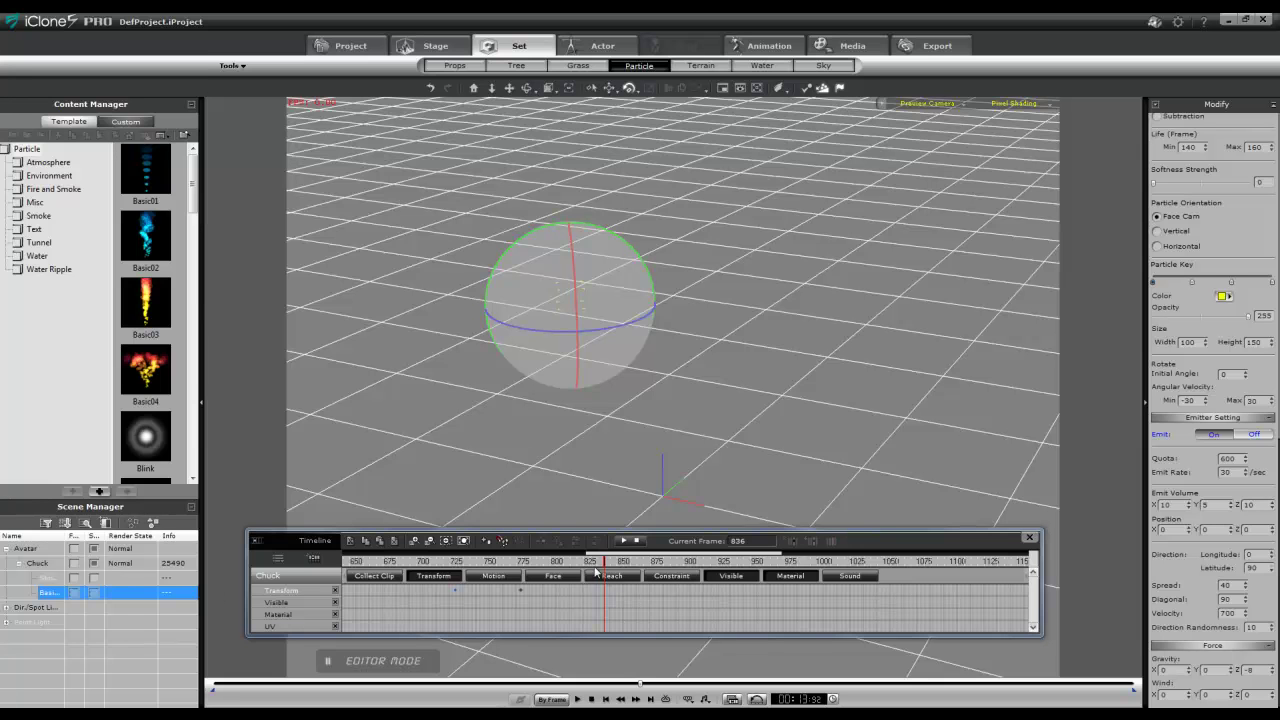
- Turn Chuck's visibility on at frame 891
drag(605, 563, 678, 566)
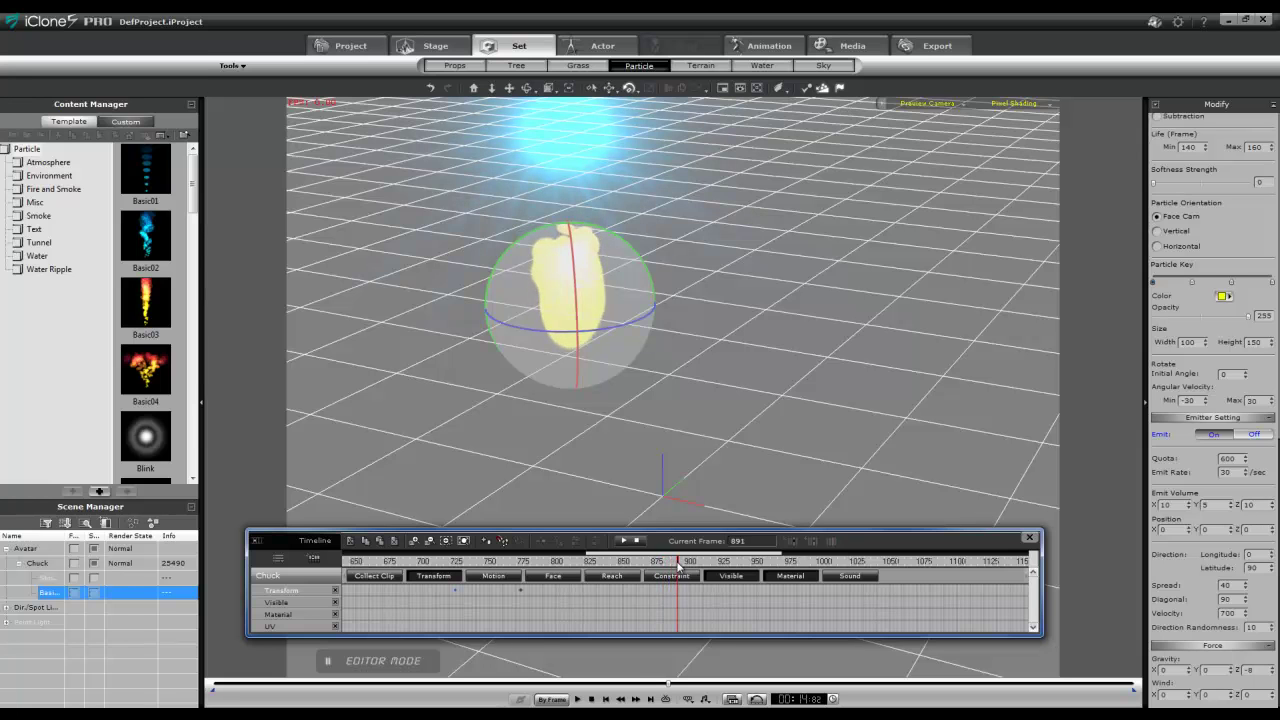
click(41, 564)
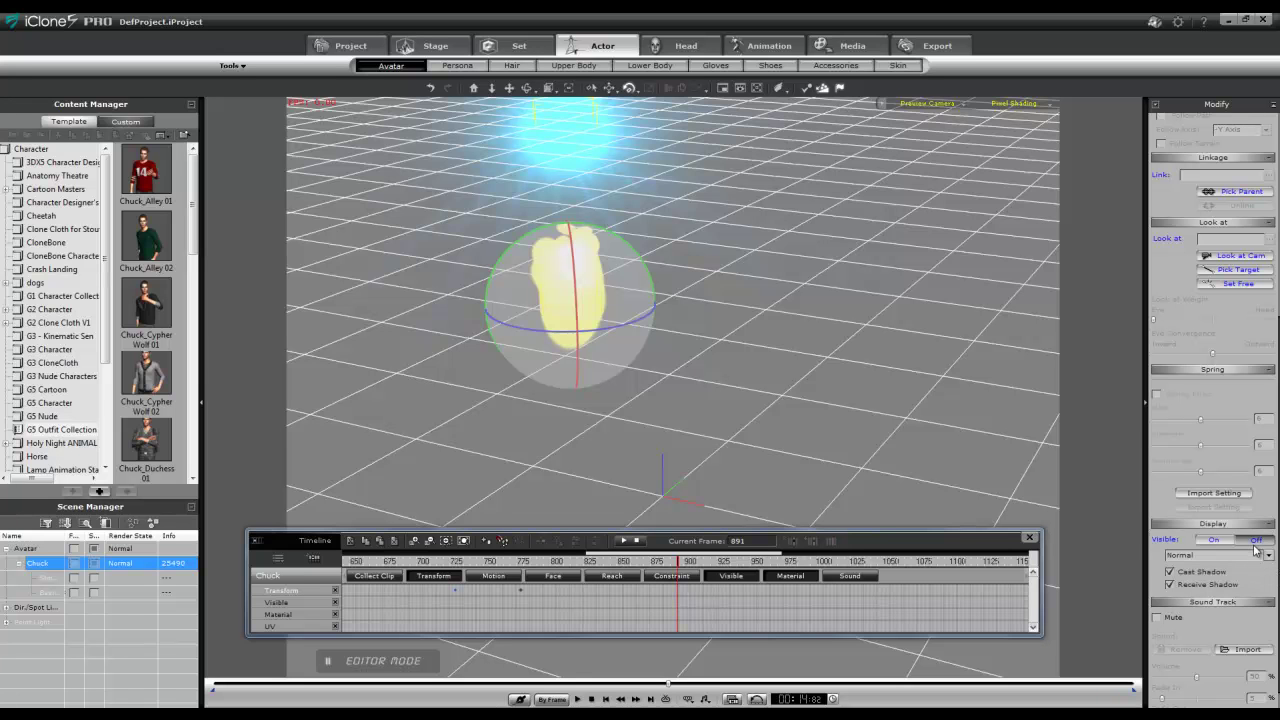
click(1209, 541)
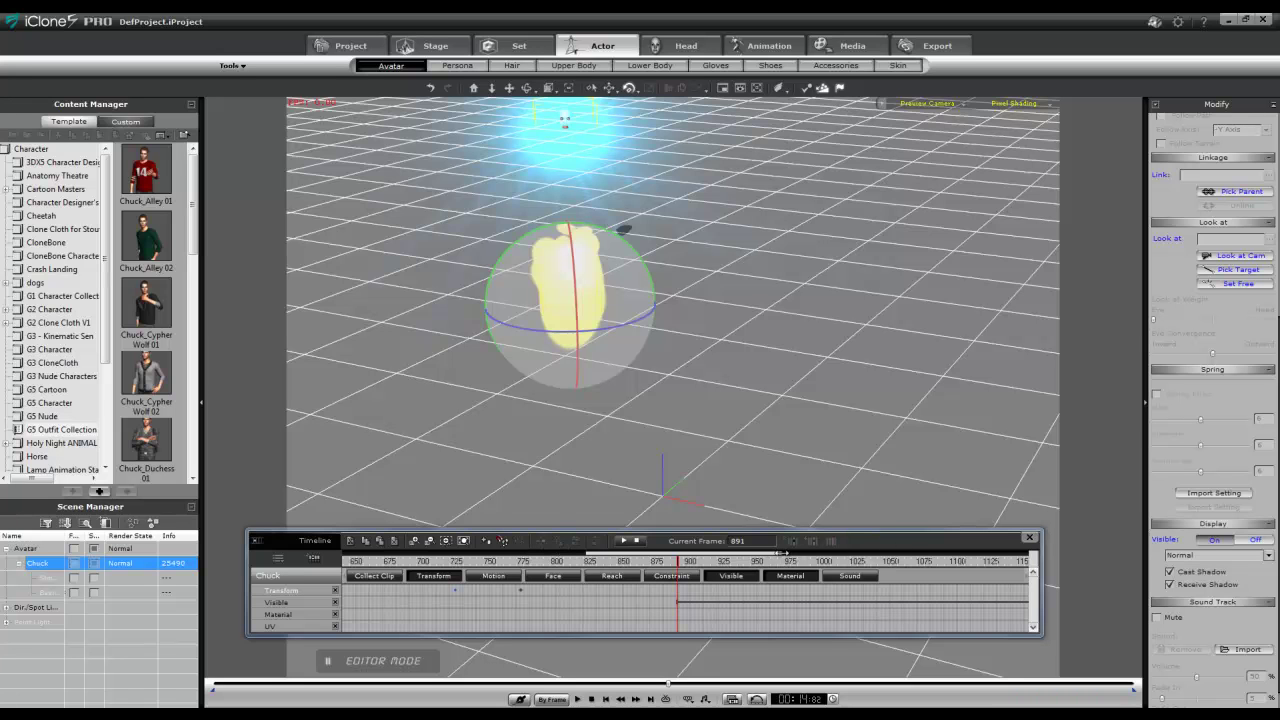
- Copy Chuck's two fade-in material keys at frames 200 and 240 and paste them starting at frame 891
drag(783, 552, 522, 562)
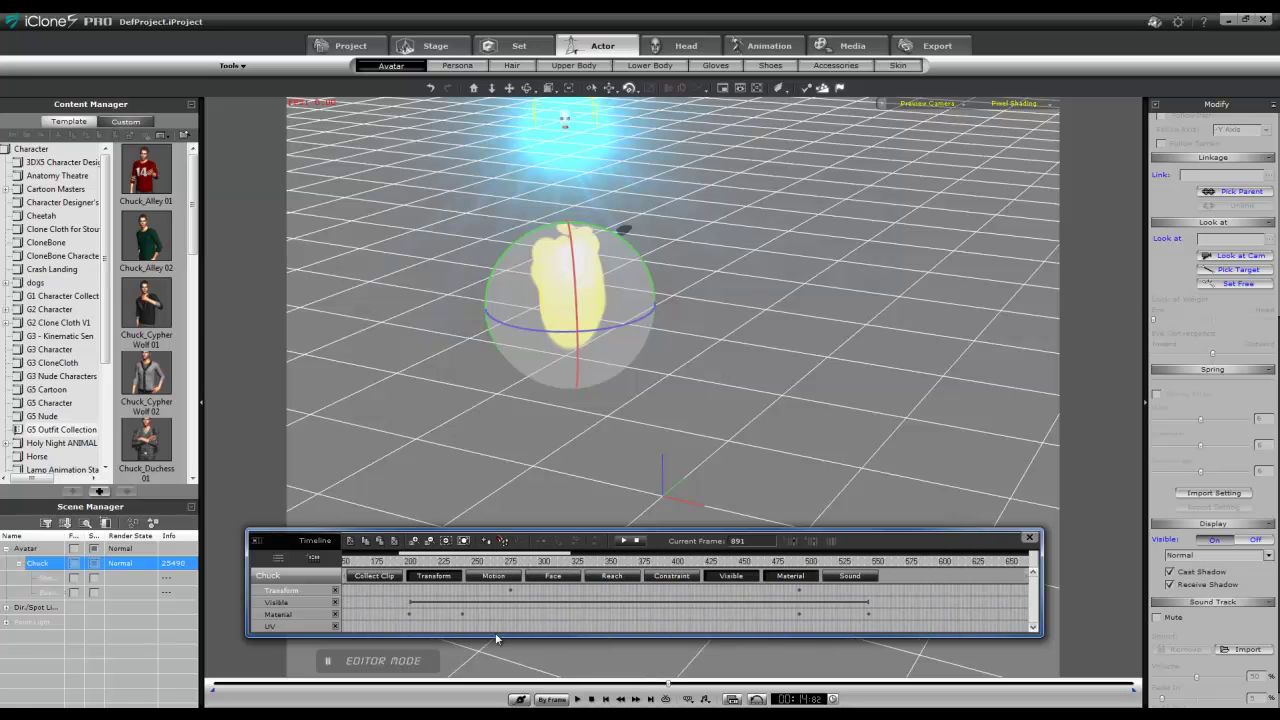
drag(398, 612, 466, 635)
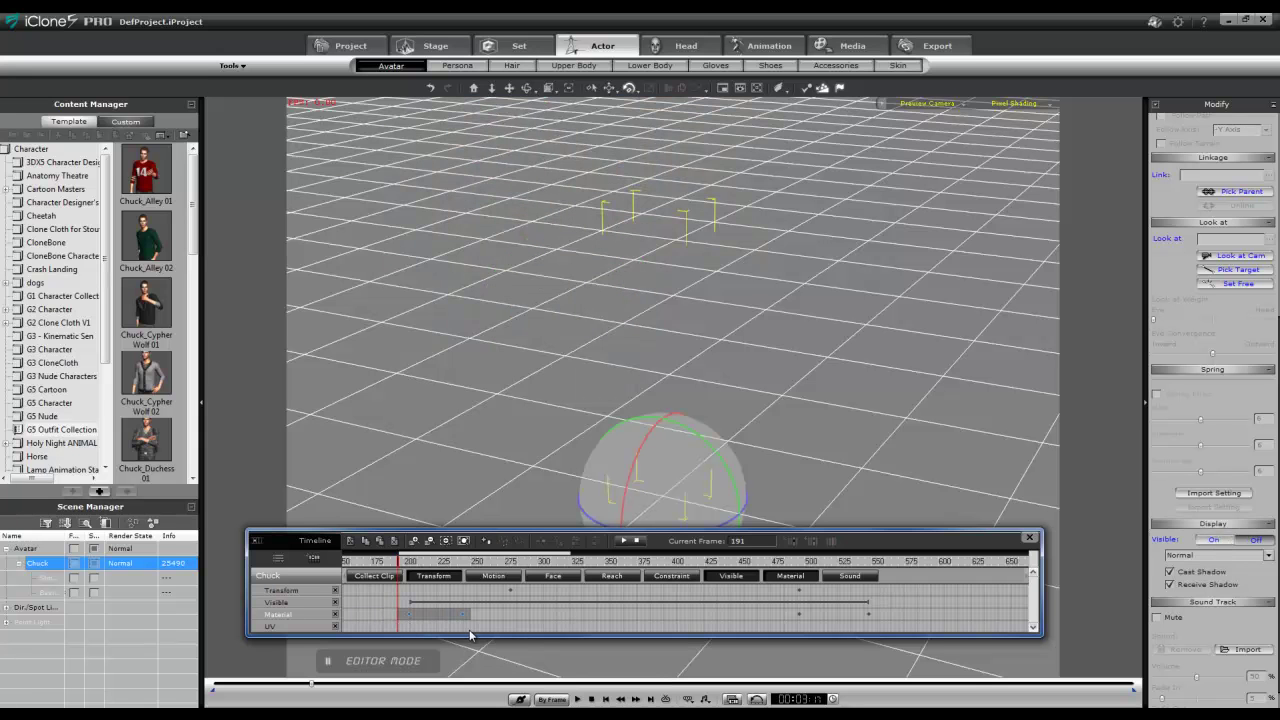
click(470, 633)
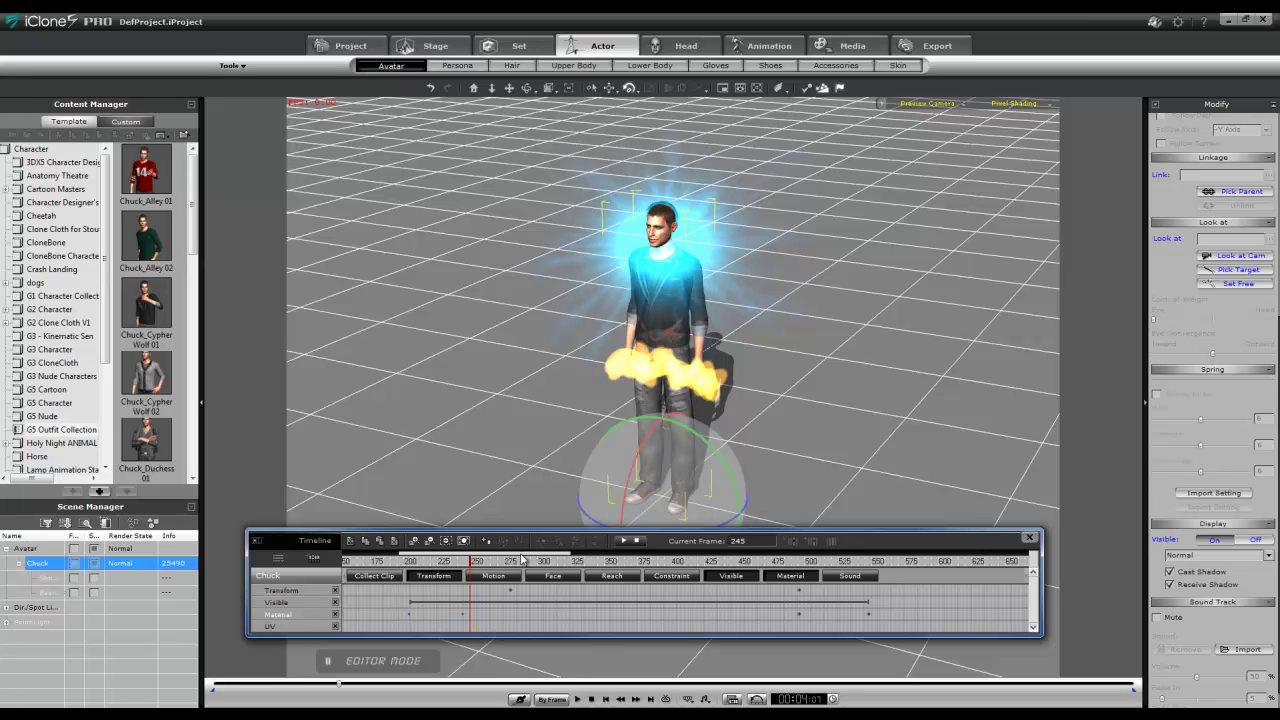
drag(521, 558, 734, 560)
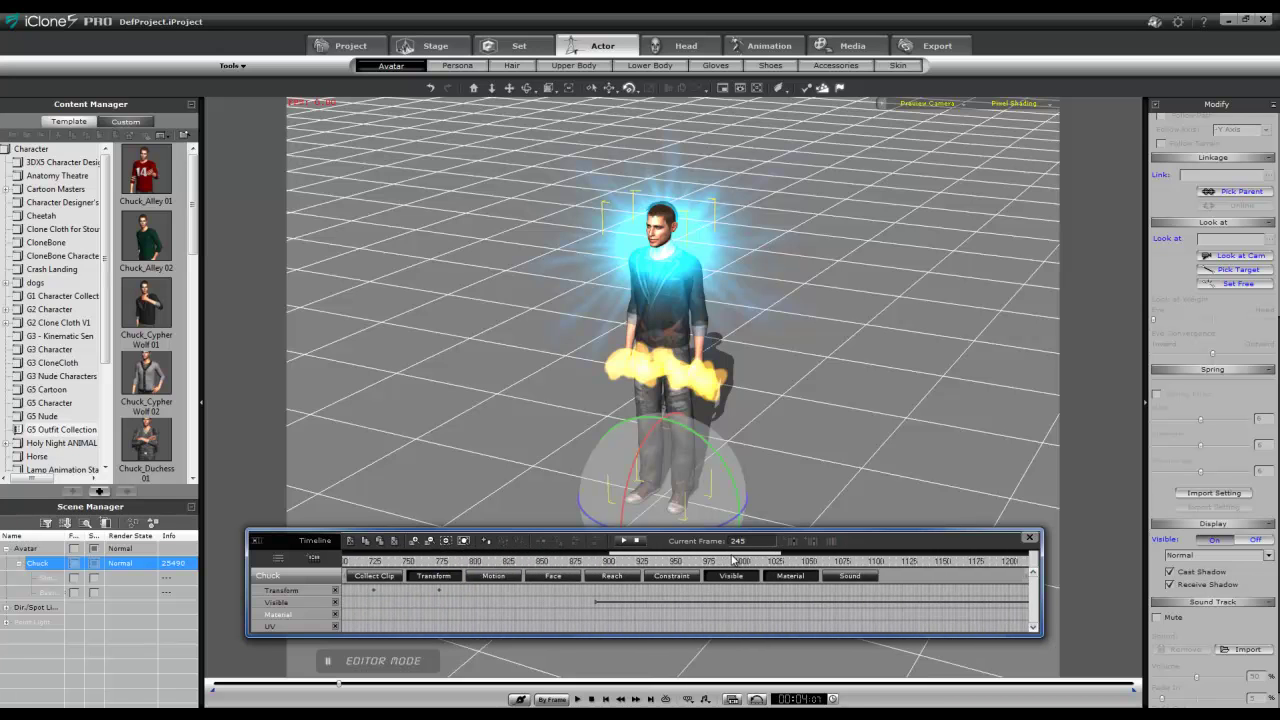
click(596, 614)
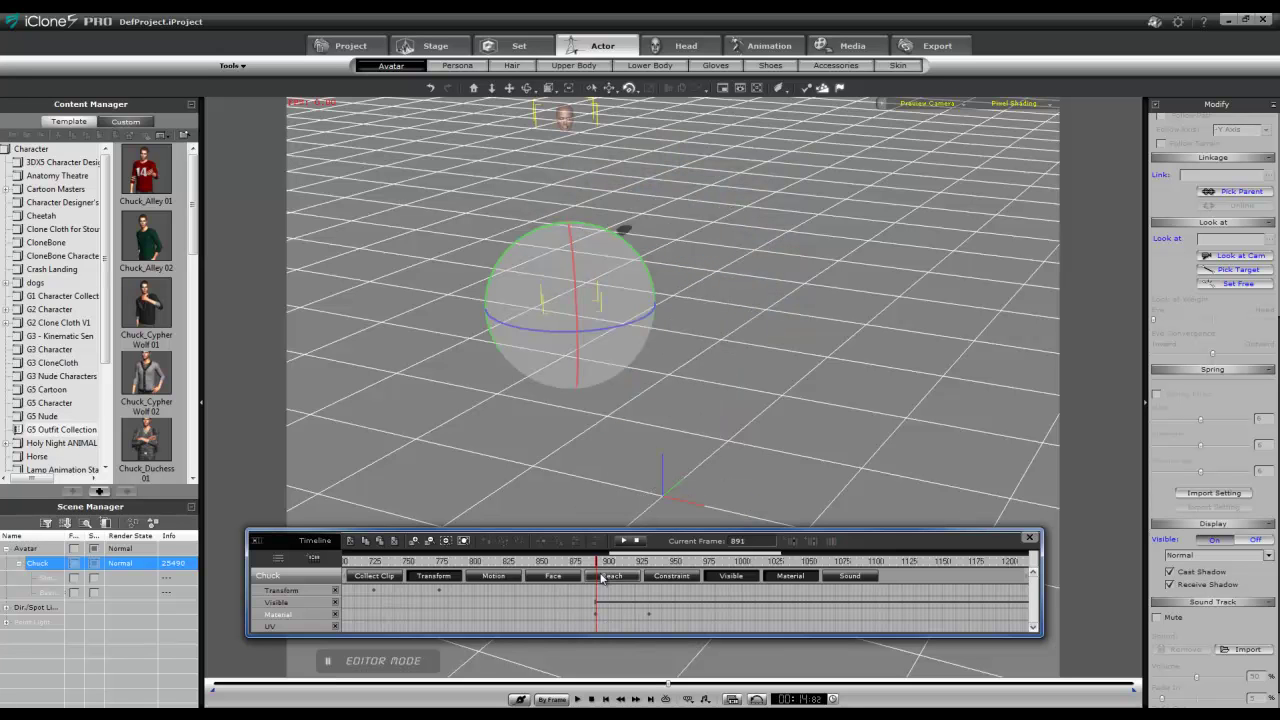
- Play the animation from the start to examine Chuck's fade-out and reappearance, keeping the timeline clear of the character
drag(629, 560, 648, 560)
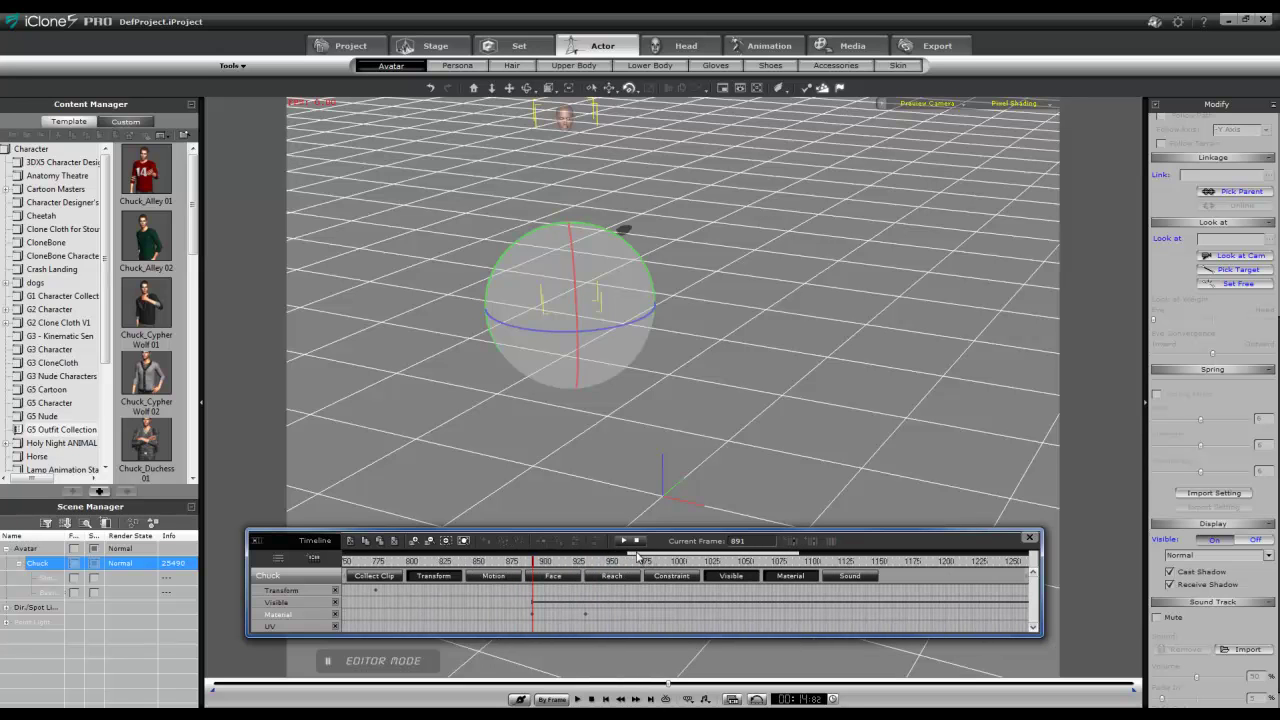
click(637, 541)
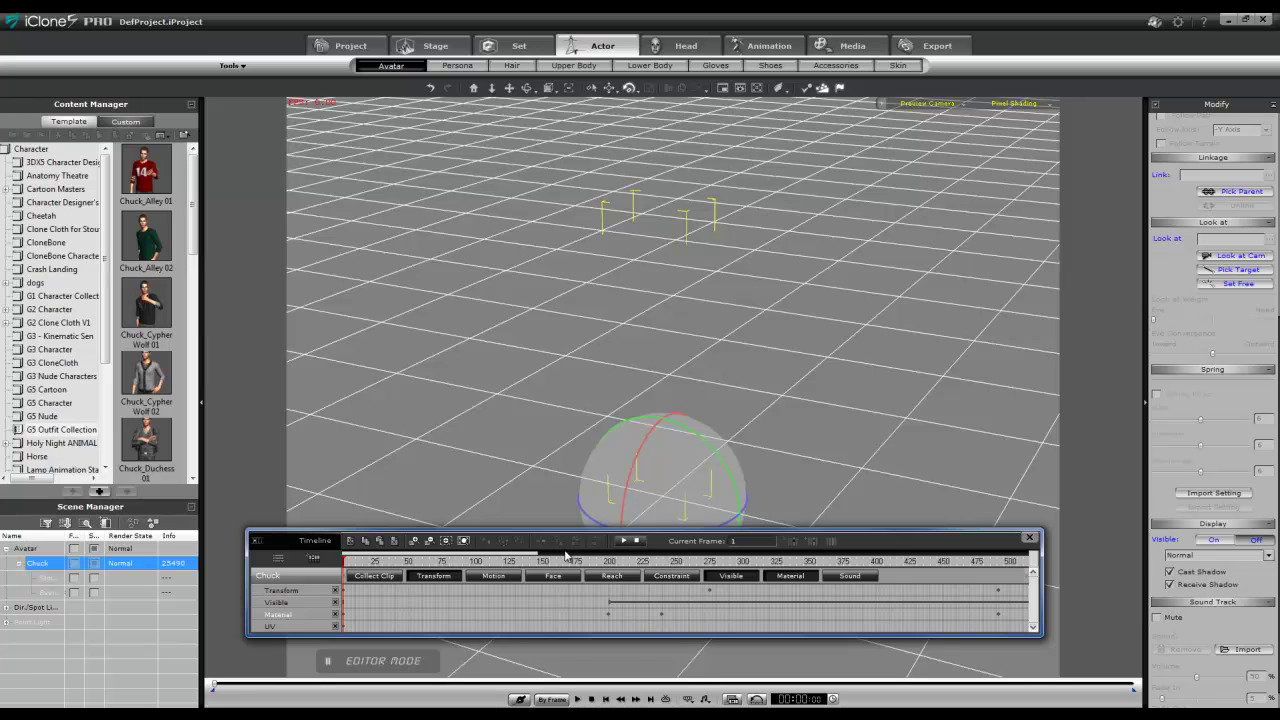
drag(897, 545, 900, 617)
click(628, 614)
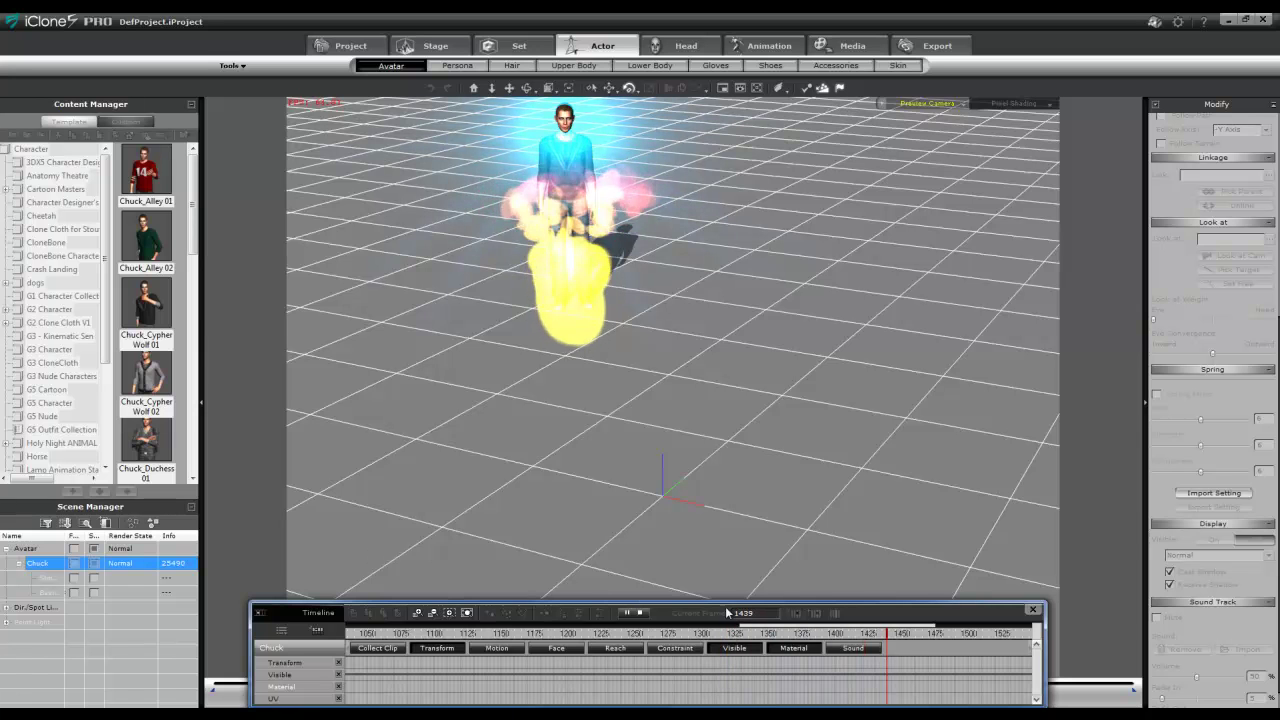
drag(727, 612, 677, 449)
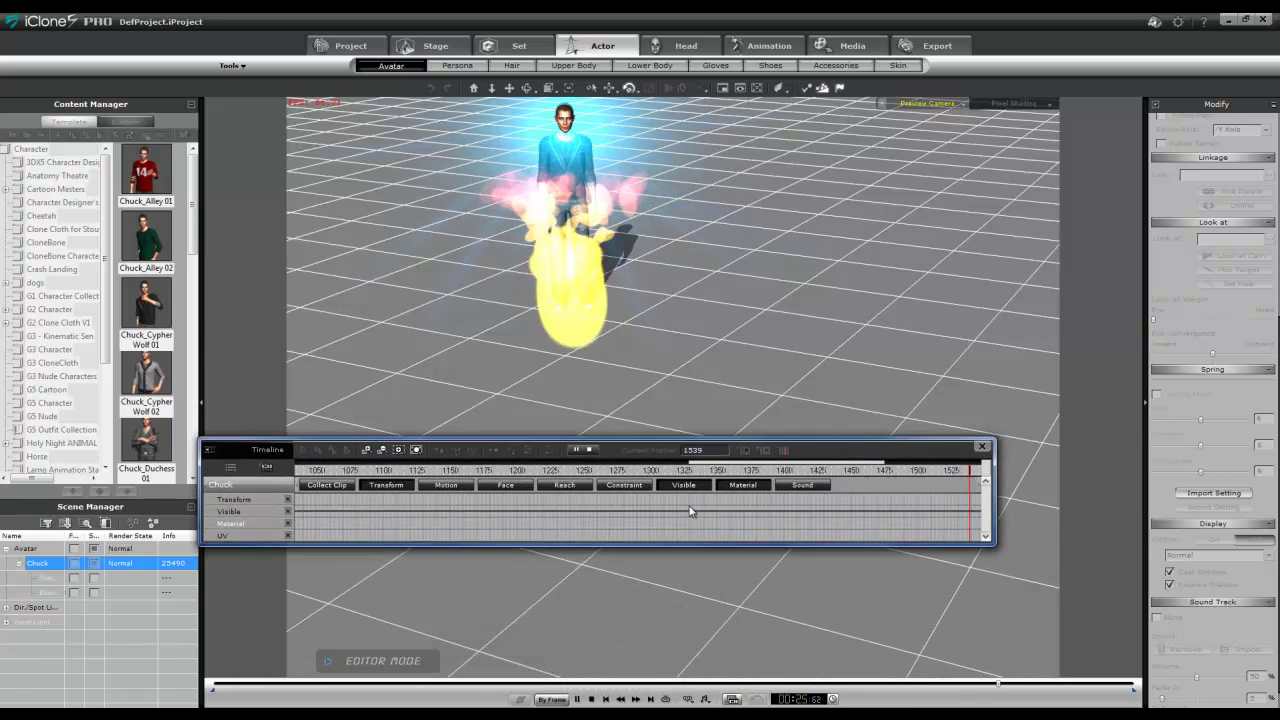